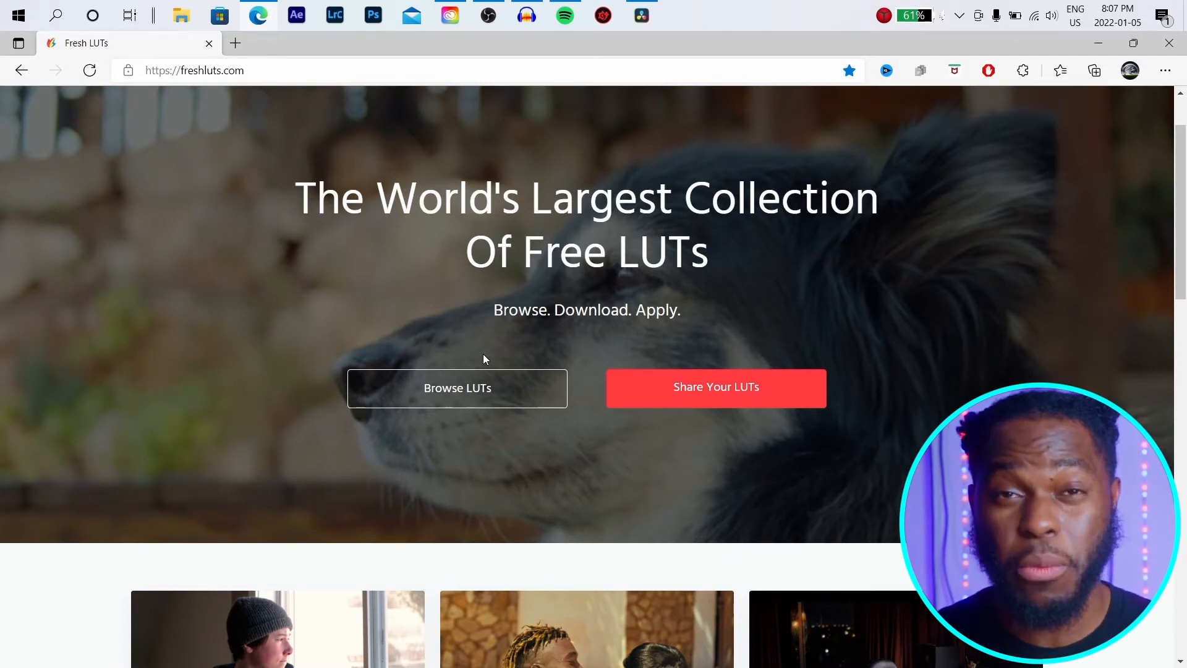
# Browse the site's LUT collection and look through the LUTs offered in the Rec 709 gamma category
pyautogui.click(470, 399)
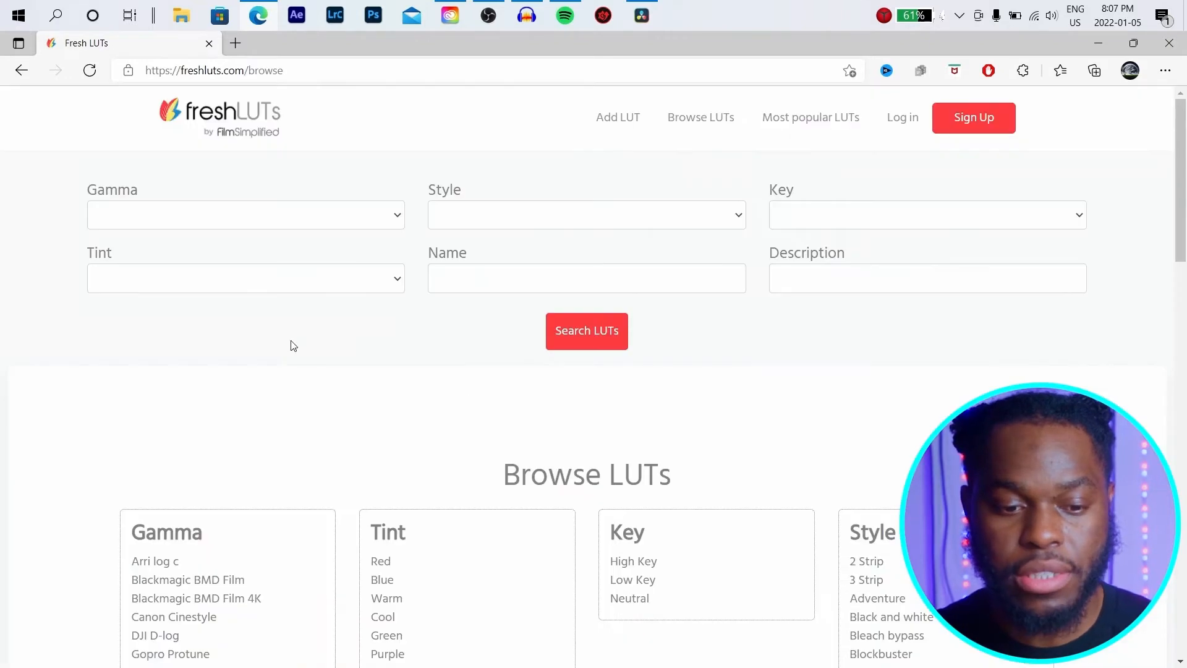
pyautogui.scroll(-8, 303, 346)
pyautogui.scroll(4, 317, 346)
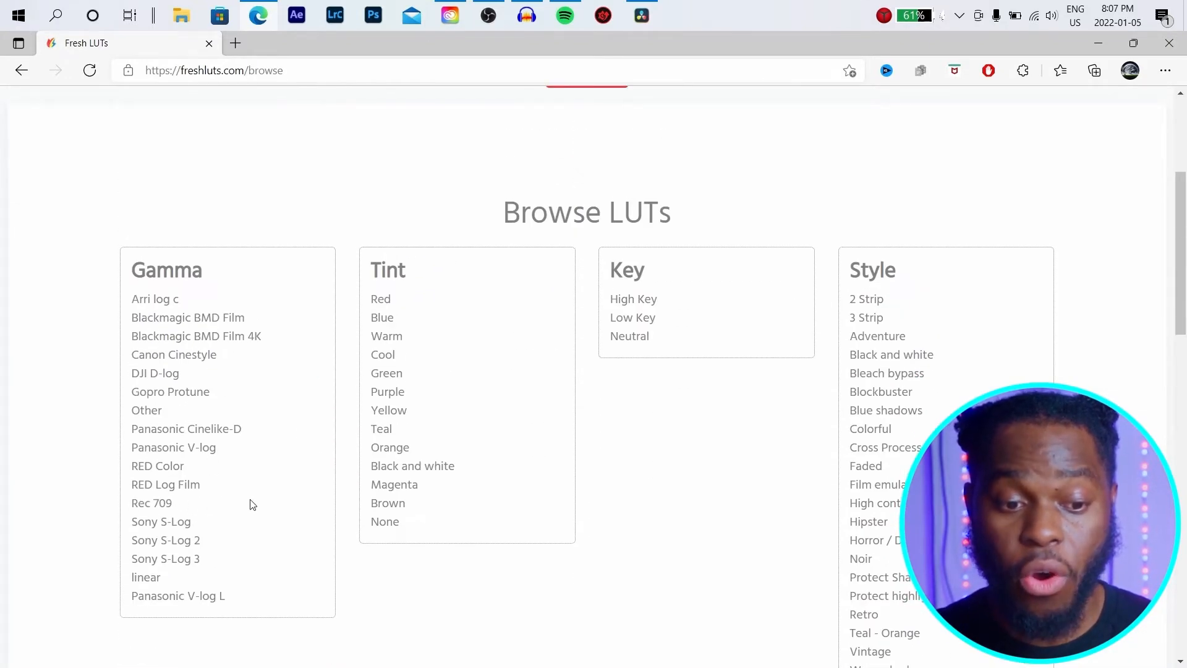
pyautogui.click(150, 508)
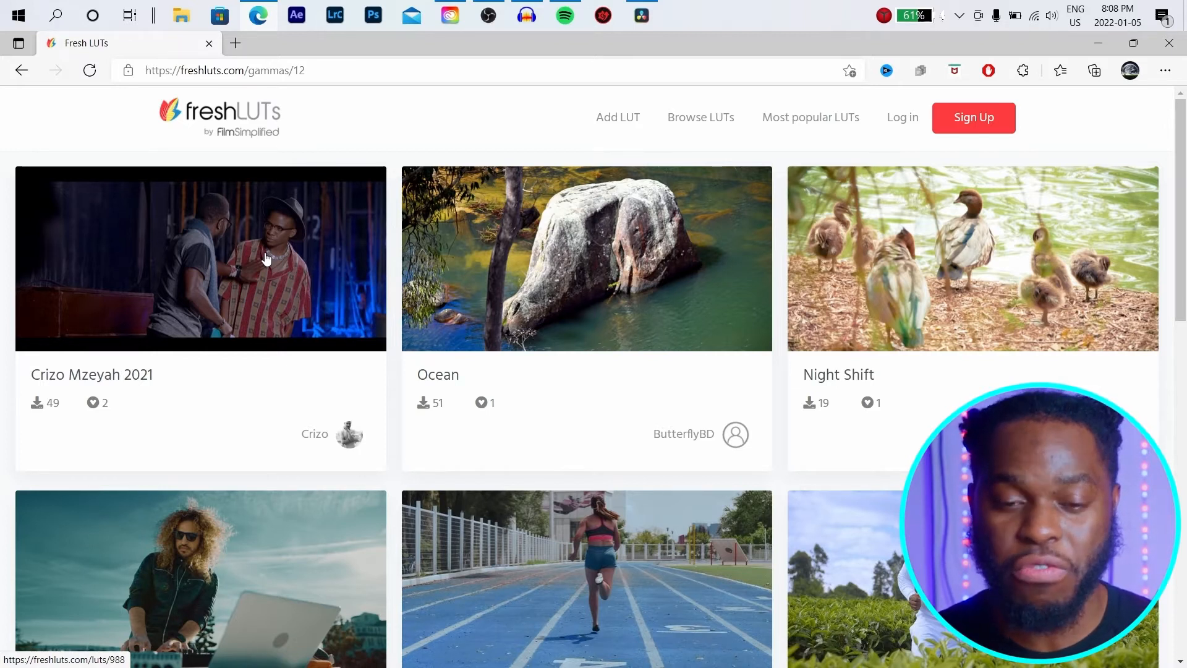
pyautogui.scroll(-12, 358, 268)
pyautogui.scroll(5, 362, 266)
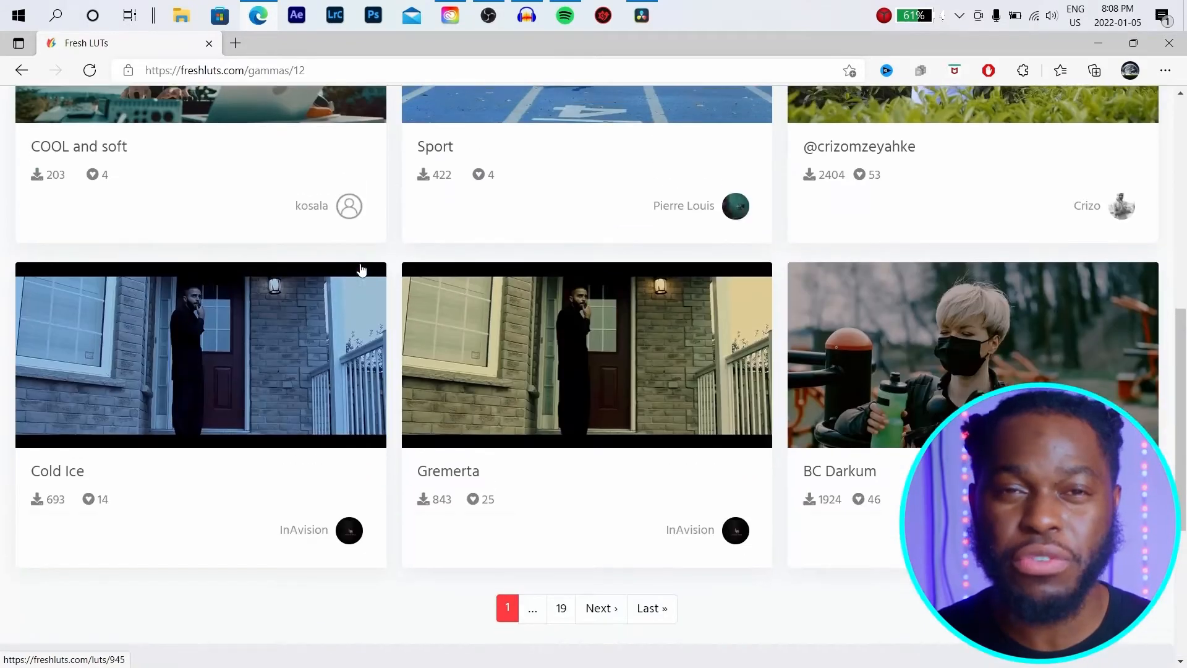
pyautogui.scroll(7, 362, 270)
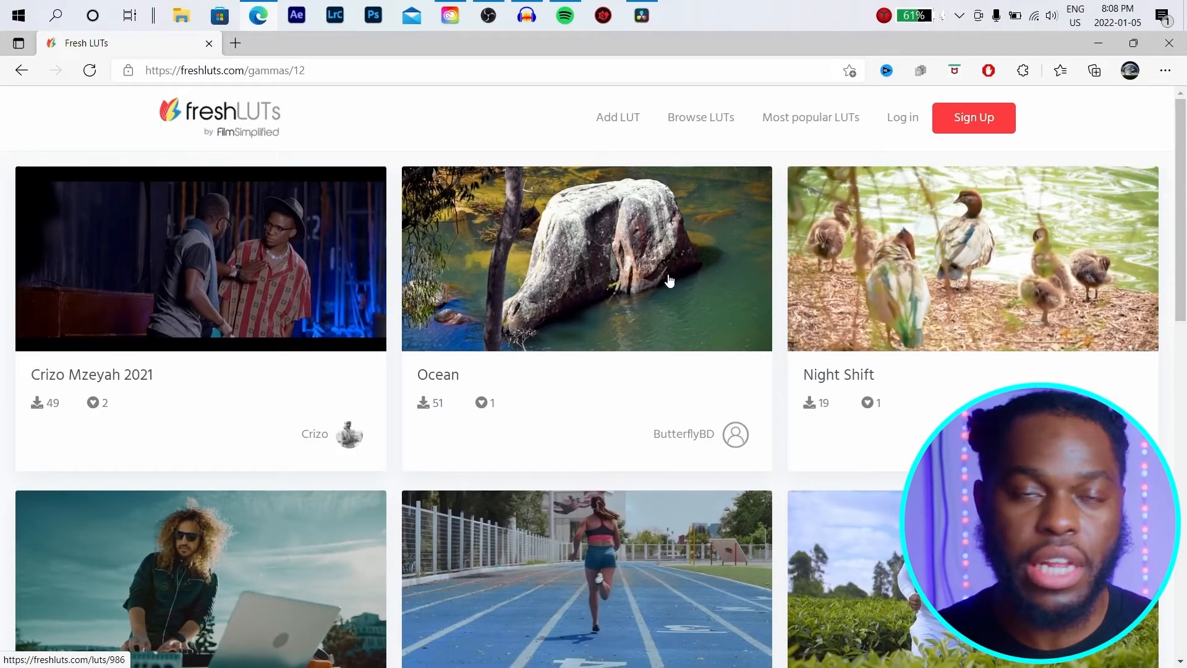
pyautogui.scroll(-9, 638, 360)
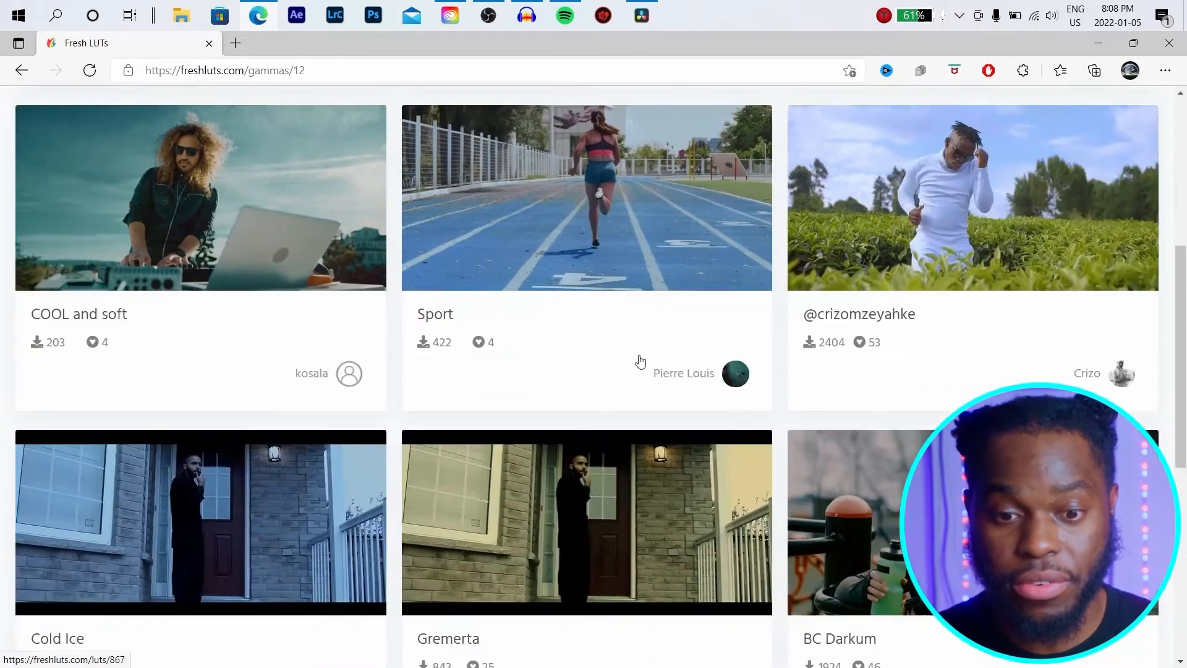
pyautogui.scroll(5, 510, 351)
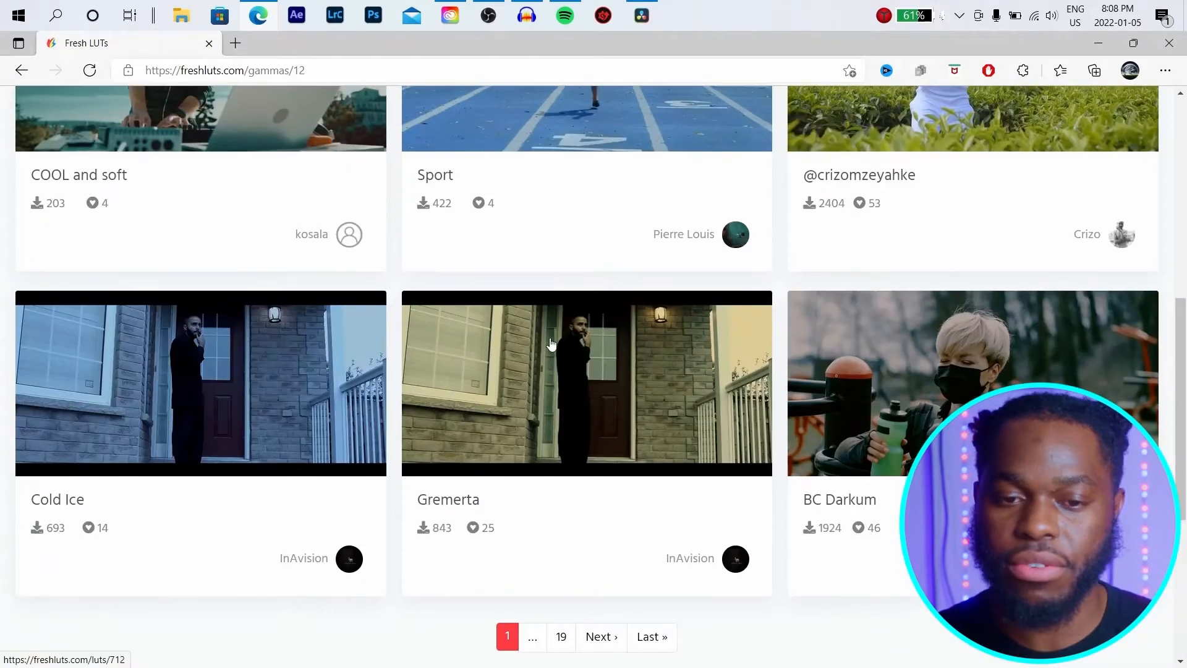
# Switch to DaVinci Resolve, move the playhead to the grass field clip C0106.MP4 at 01:03:42:08, and bring it up for color grading
pyautogui.click(1101, 45)
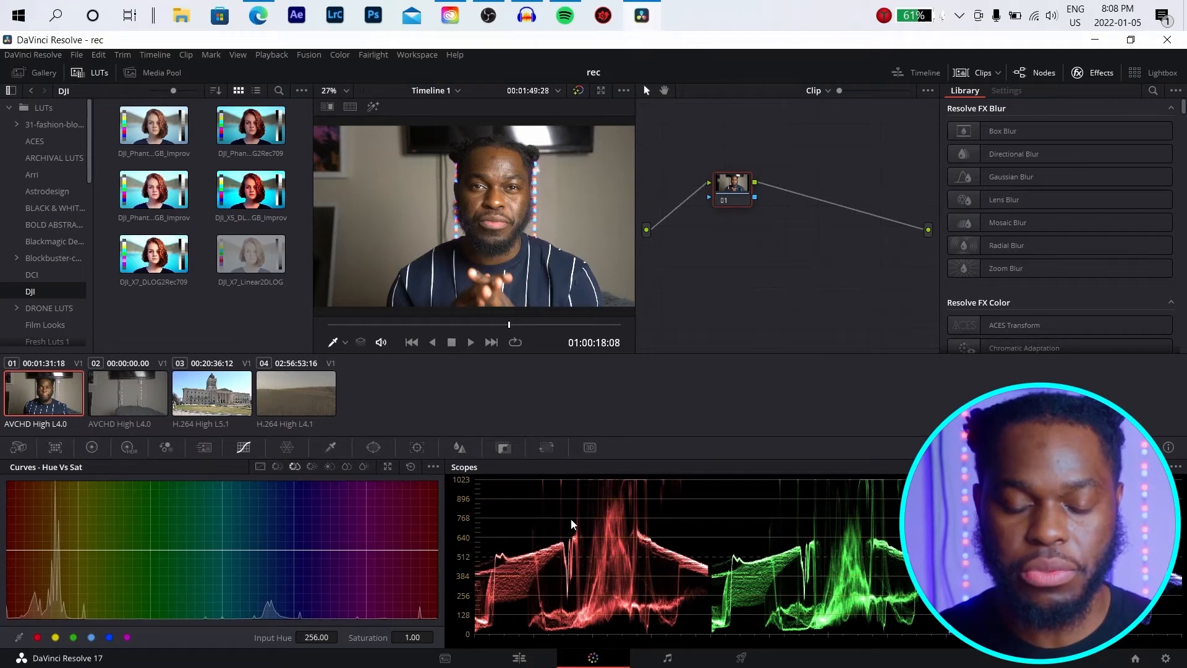
pyautogui.click(518, 657)
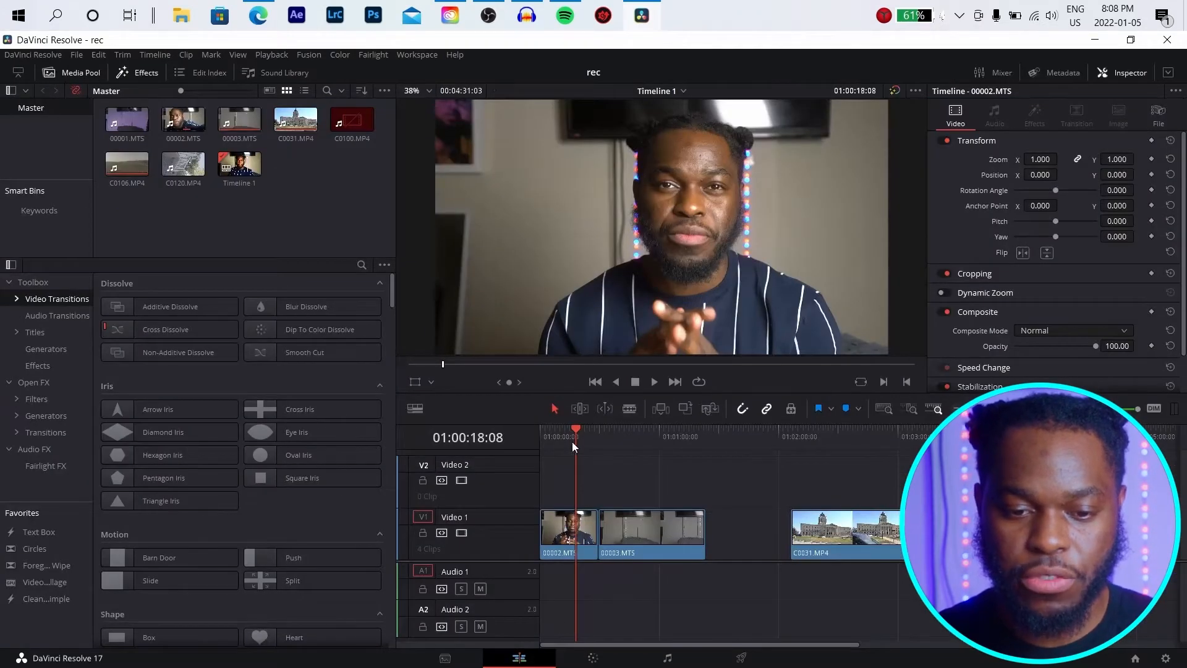
pyautogui.moveTo(573, 441); pyautogui.dragTo(985, 426)
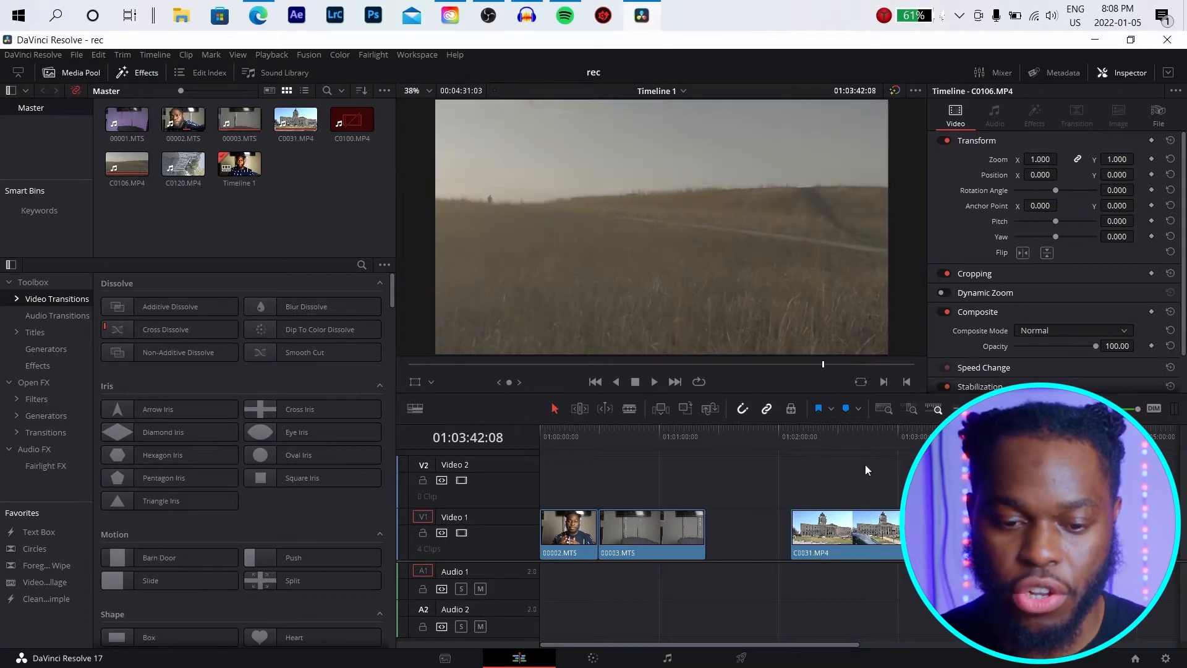
pyautogui.click(592, 659)
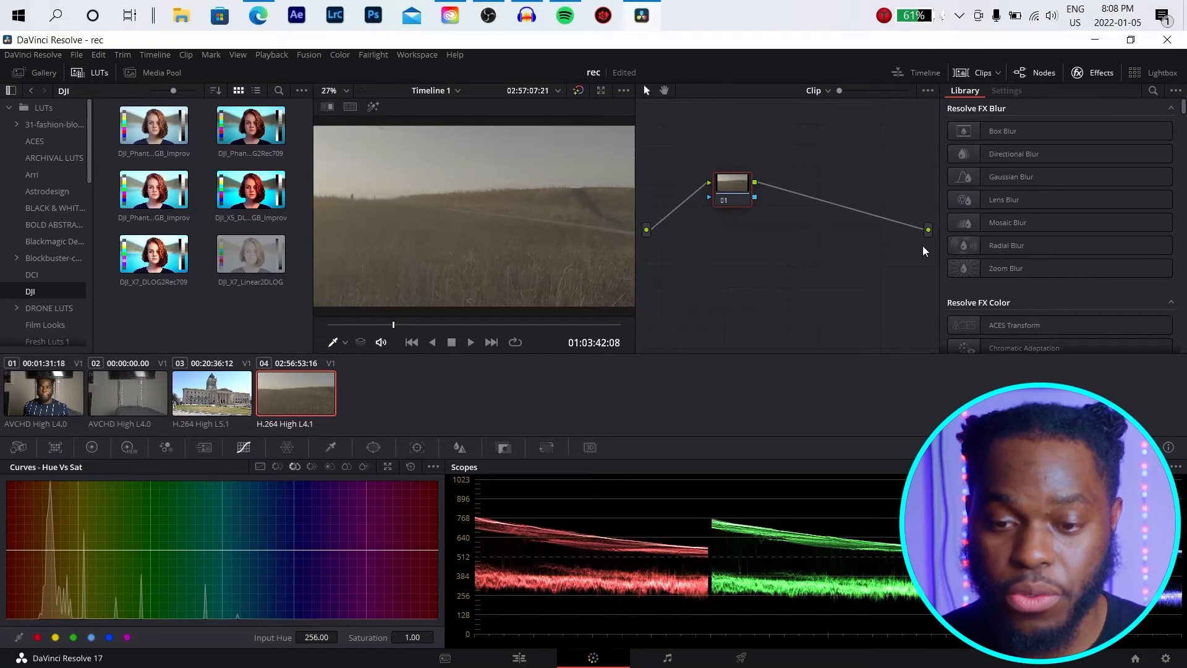
# Apply the Color Space Transform effect to node 01 of the grass field clip
pyautogui.scroll(-3, 988, 241)
pyautogui.scroll(-2, 1014, 272)
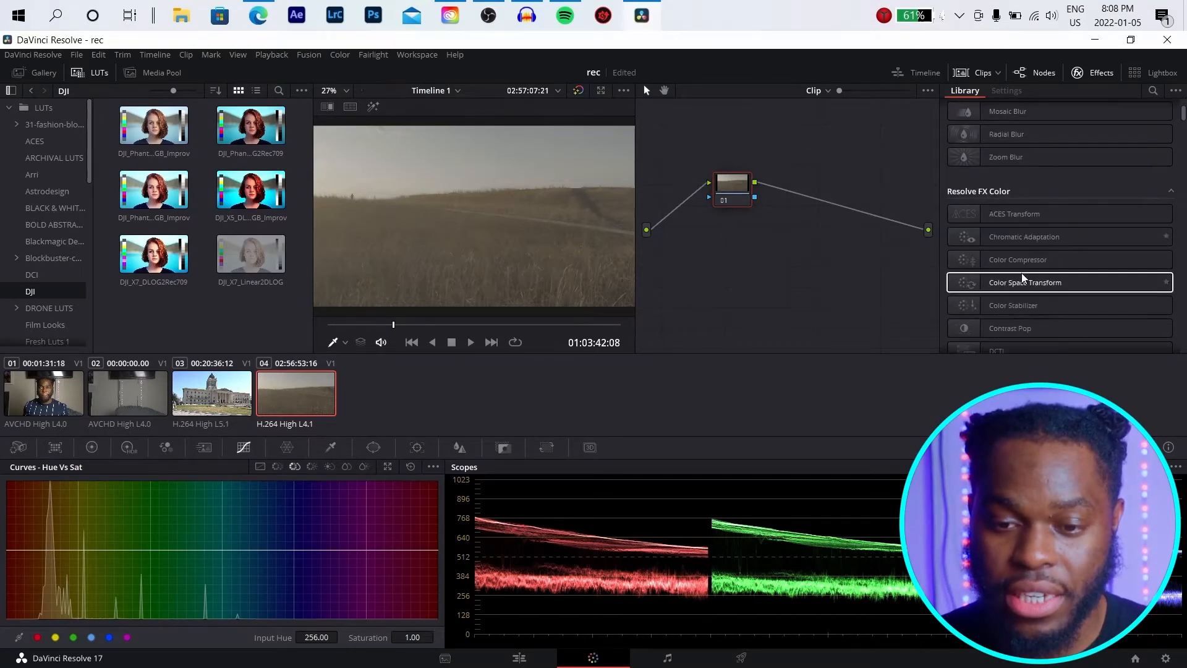
pyautogui.click(1093, 73)
pyautogui.click(1093, 73)
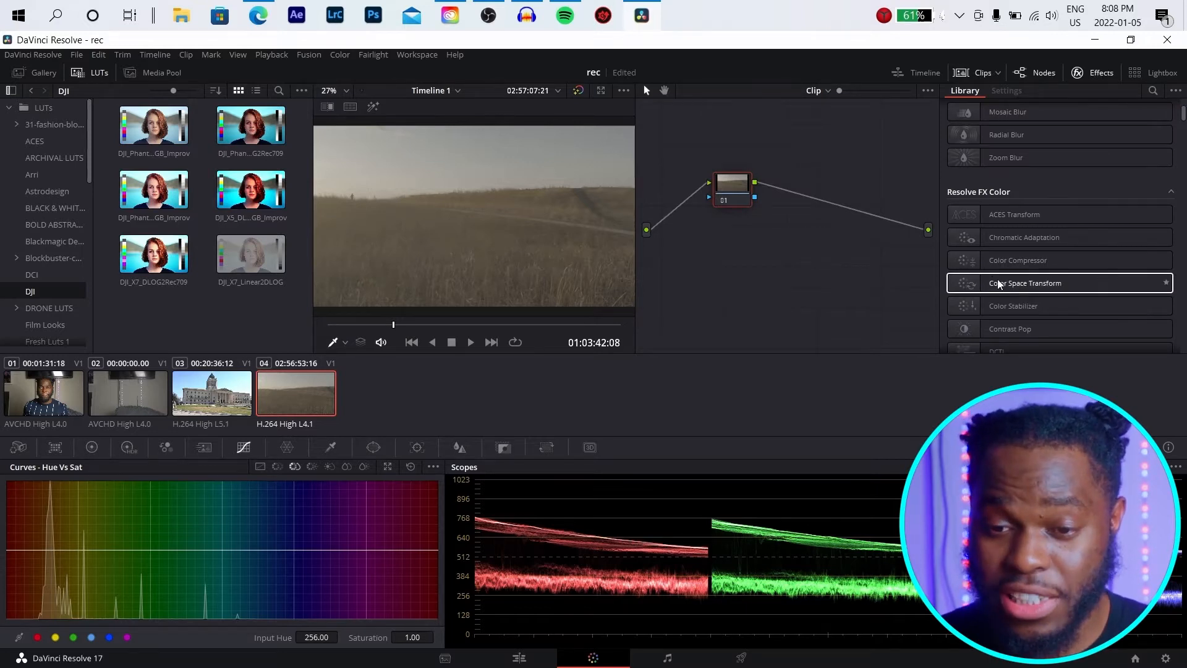
pyautogui.moveTo(1000, 284); pyautogui.dragTo(729, 195)
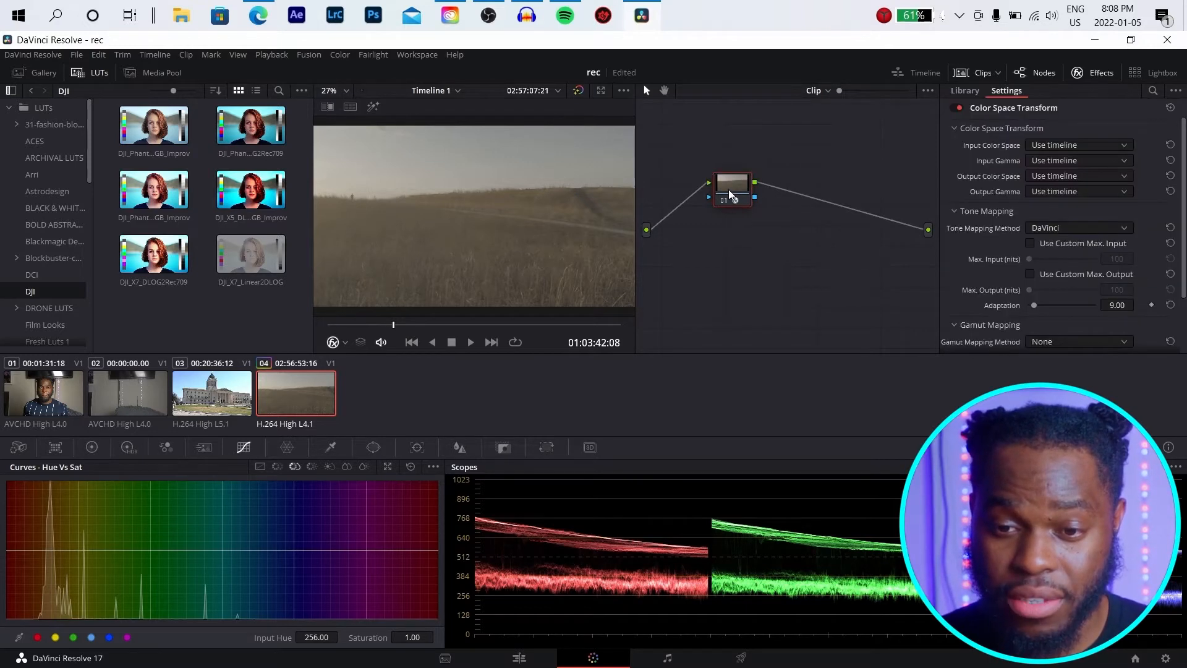
# Set the transform's input color space to Sony S-Gamut and its input gamma to Sony S-Log2
pyautogui.click(1109, 145)
pyautogui.scroll(-5, 1068, 246)
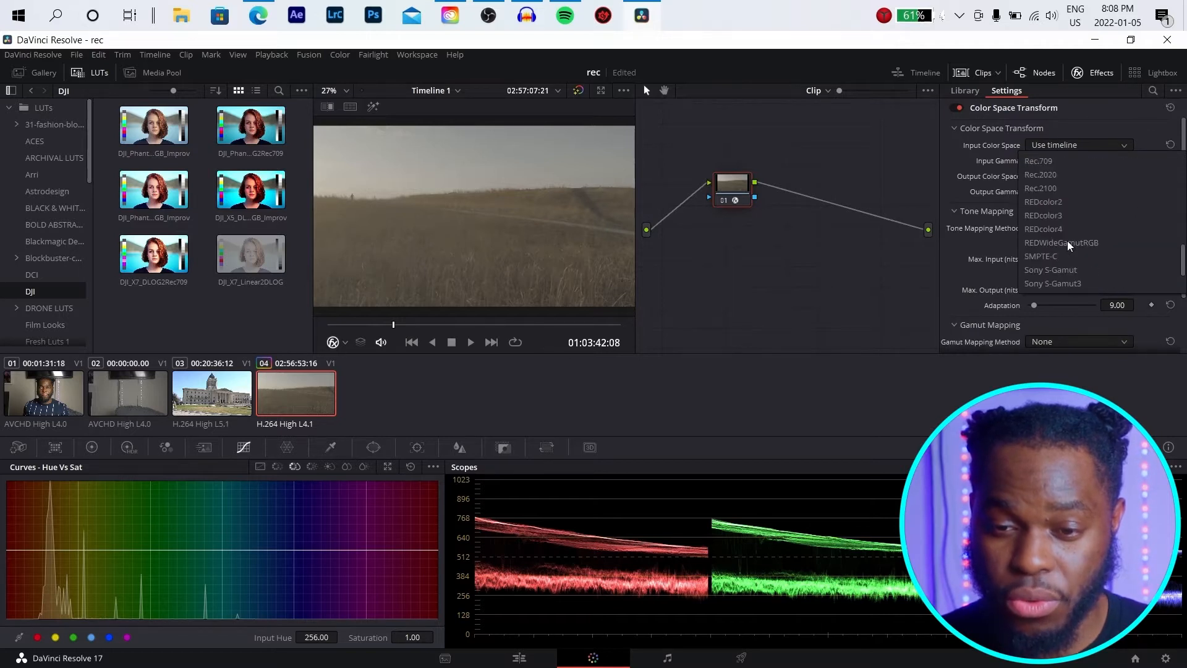
pyautogui.scroll(-2, 1068, 246)
pyautogui.click(1069, 222)
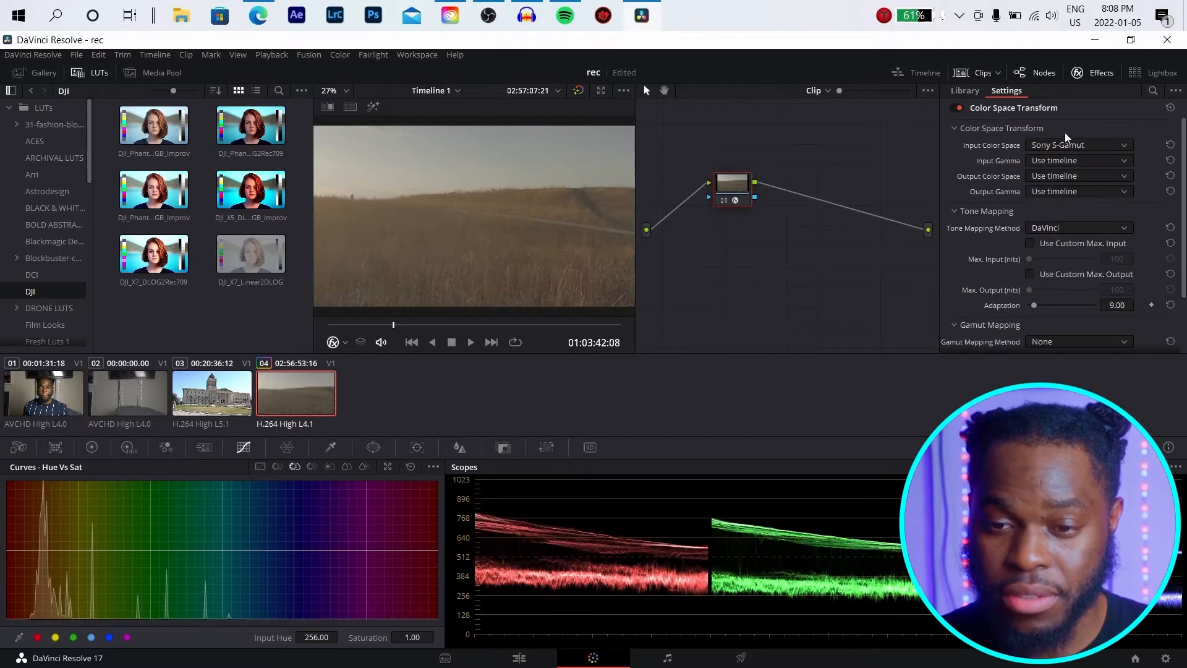
pyautogui.click(1070, 161)
pyautogui.scroll(-10, 1082, 231)
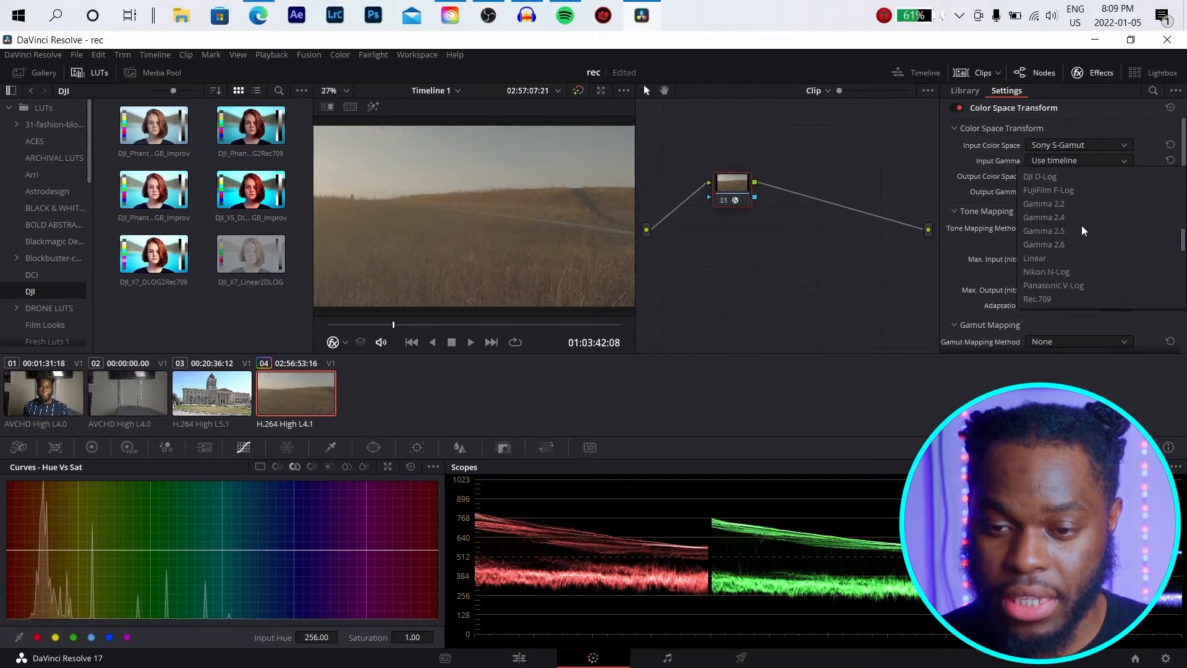
pyautogui.scroll(8, 1083, 230)
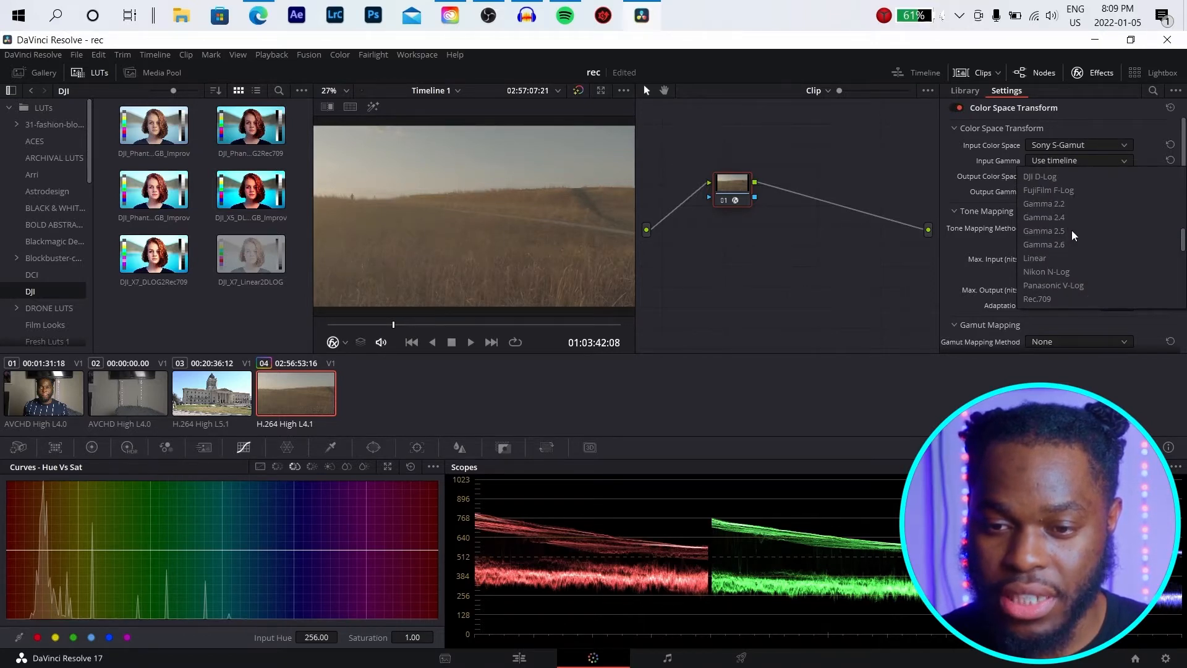
pyautogui.scroll(5, 1074, 235)
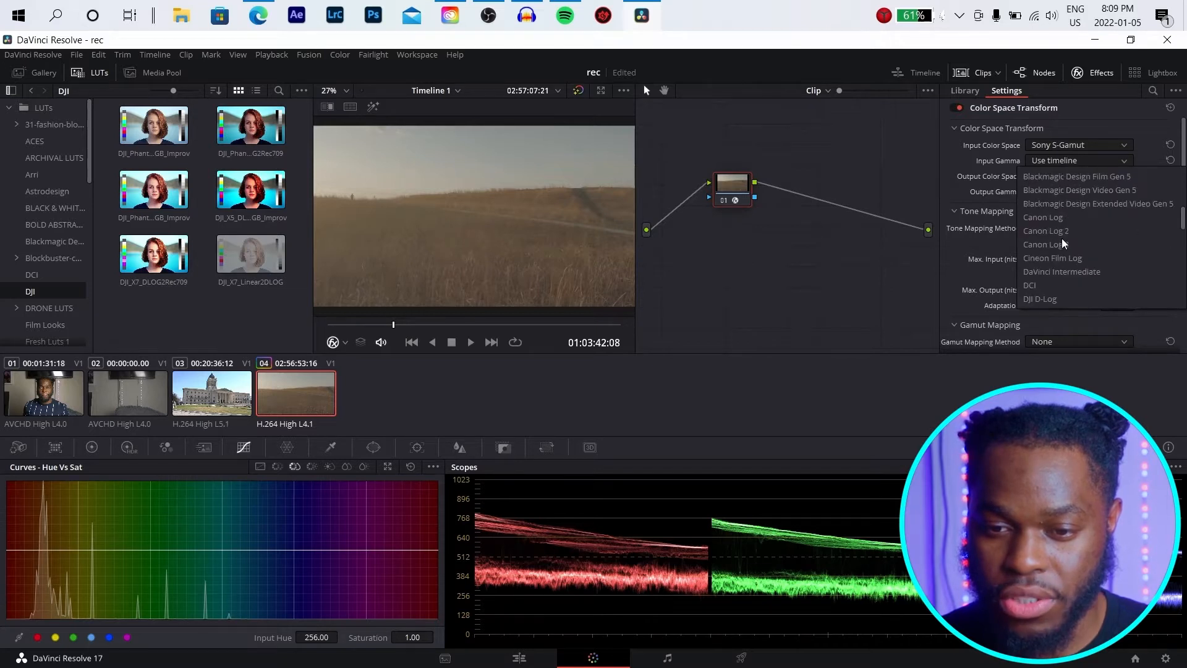
pyautogui.scroll(-8, 1063, 243)
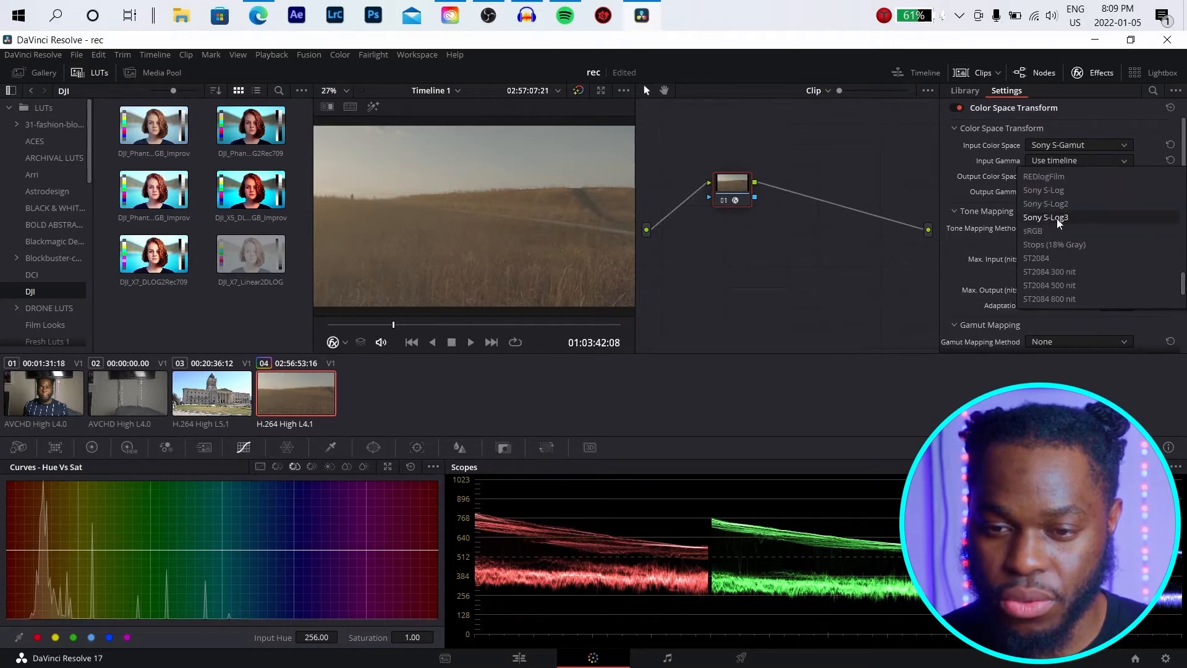
pyautogui.click(1050, 204)
# Set both the output color space and the output gamma of the transform to Rec.709
pyautogui.click(1079, 176)
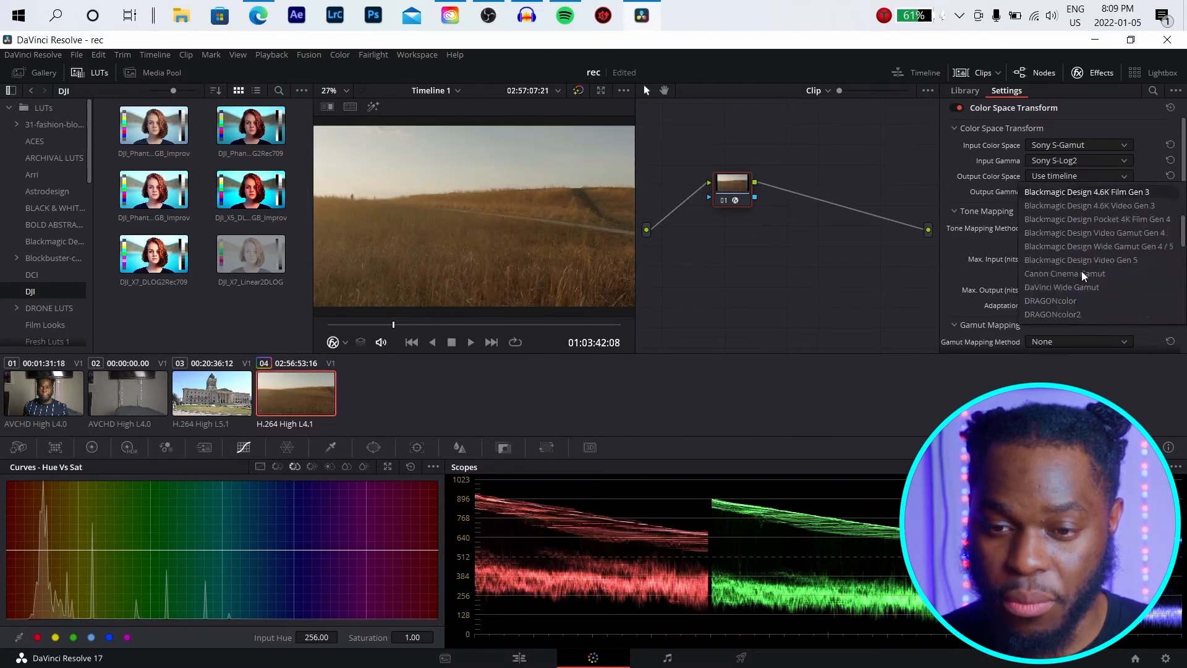
pyautogui.scroll(-8, 1082, 275)
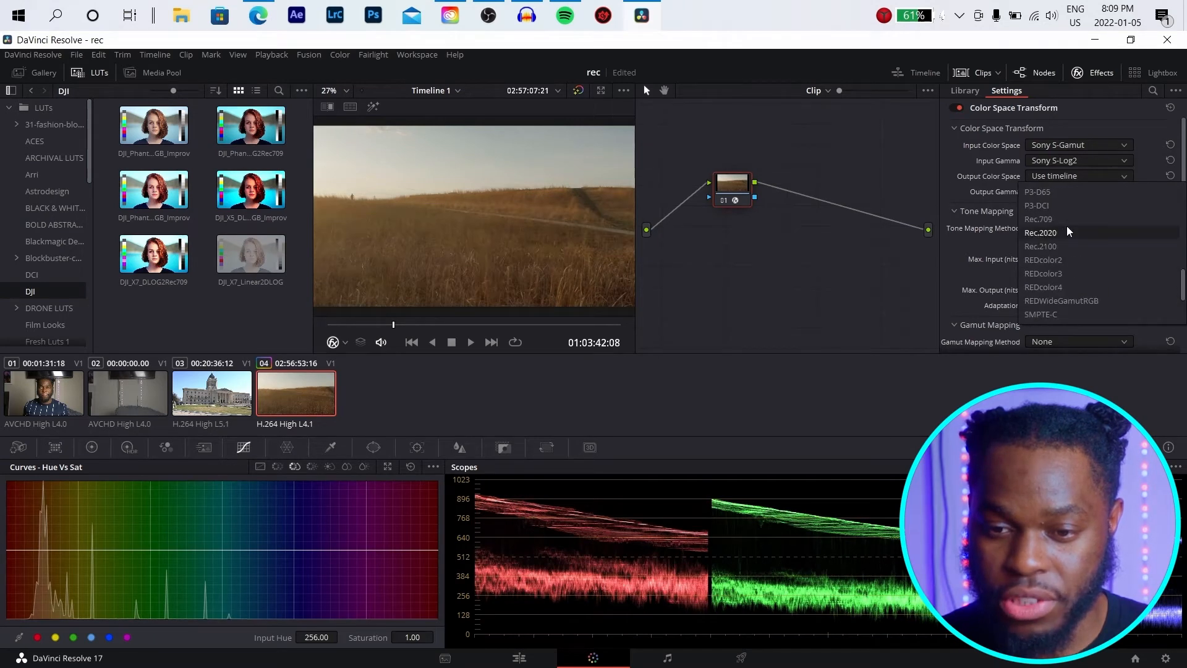
pyautogui.click(1066, 219)
pyautogui.click(1066, 191)
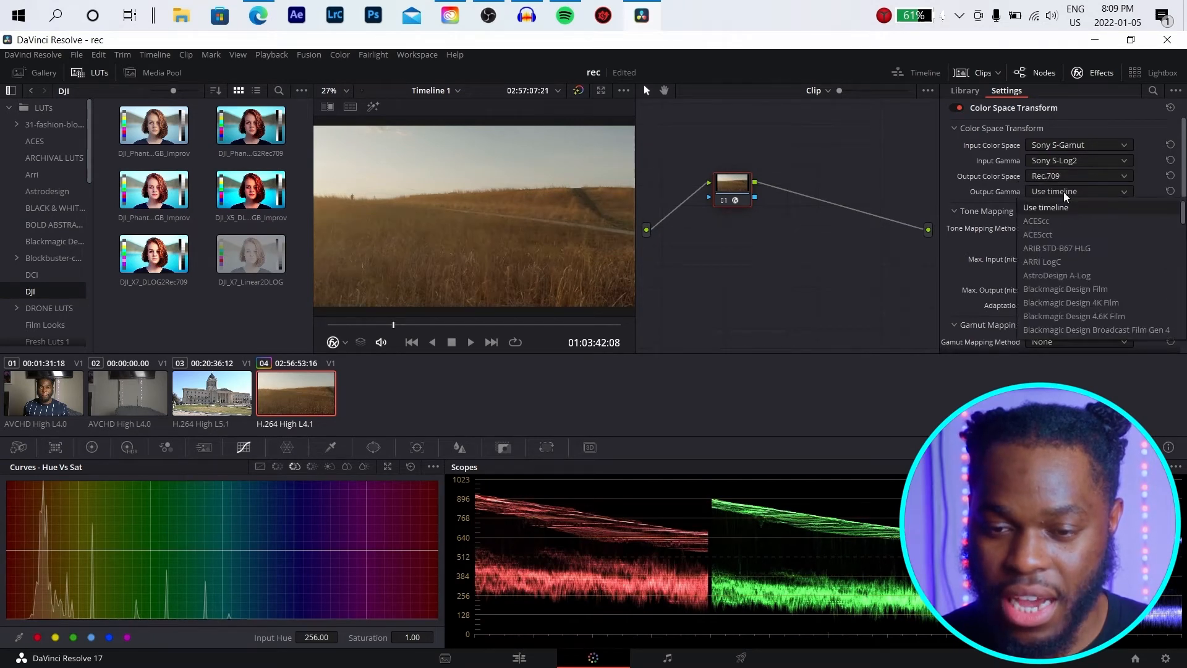
pyautogui.scroll(-5, 1060, 258)
pyautogui.scroll(3, 1061, 260)
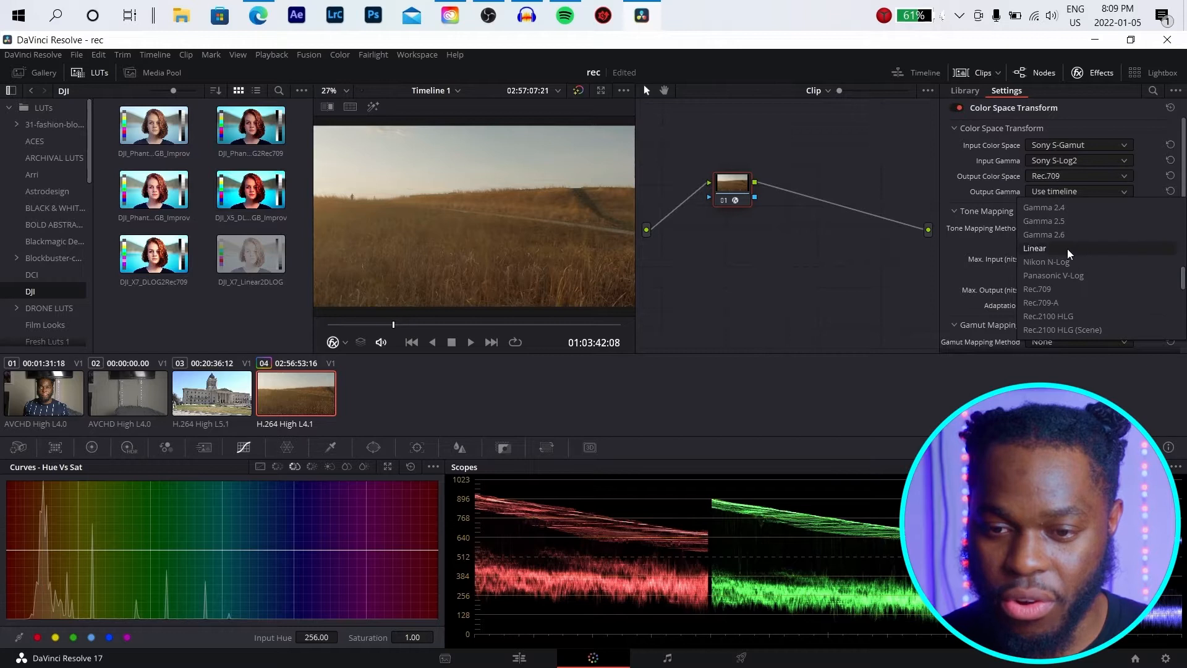
pyautogui.click(1058, 289)
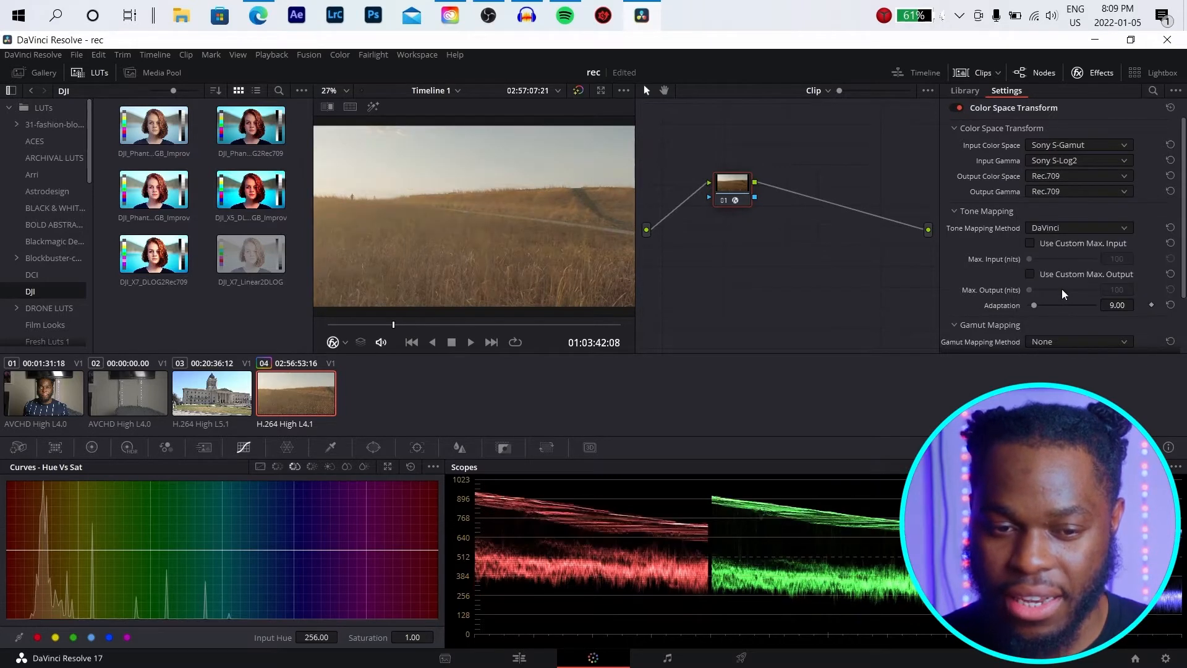
# Set the tone mapping method to Luminance Mapping and the gamut mapping method to Saturation Compression
pyautogui.click(1076, 228)
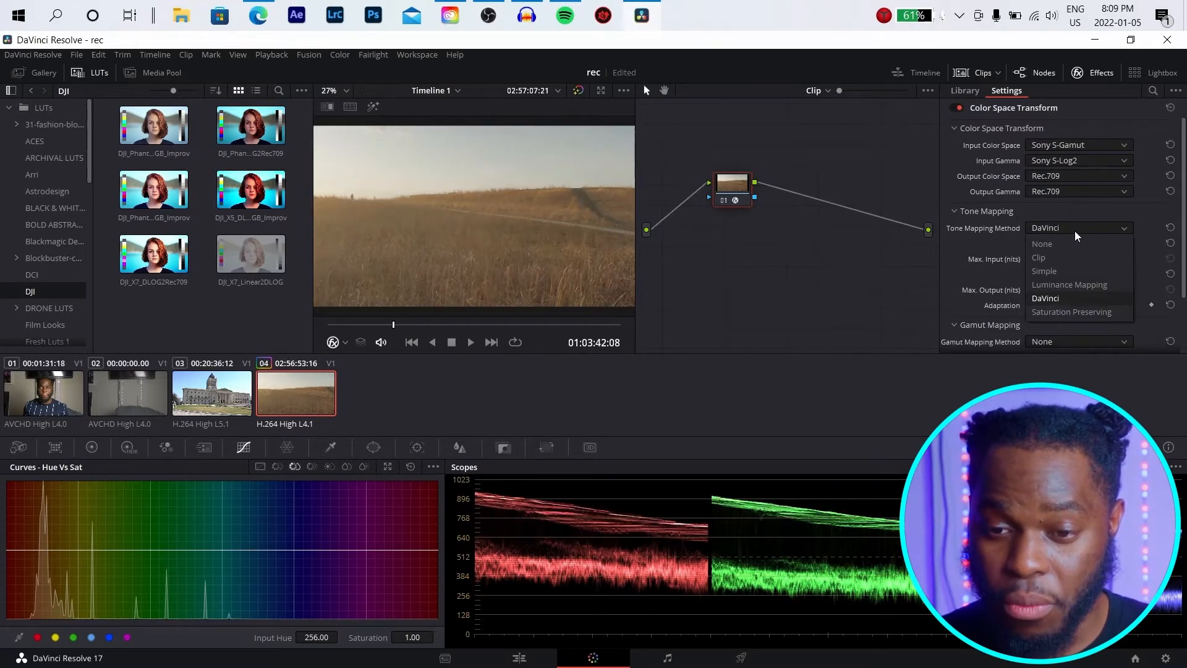
pyautogui.click(1057, 281)
pyautogui.scroll(-2, 1064, 261)
pyautogui.click(1068, 276)
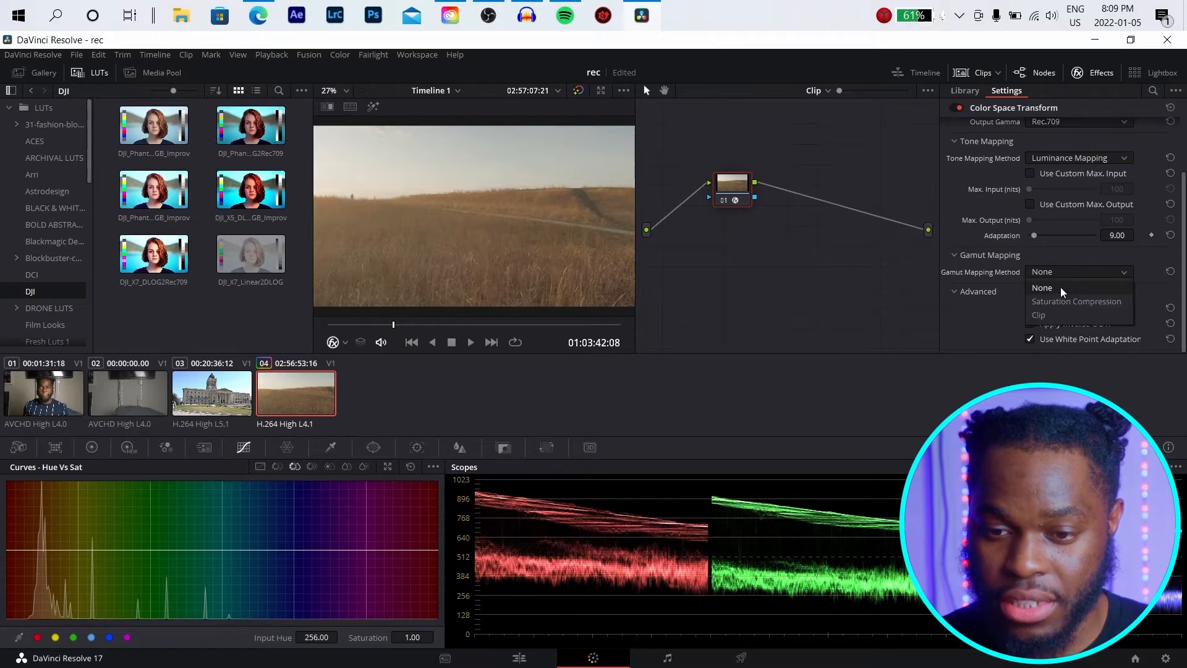
pyautogui.click(1062, 303)
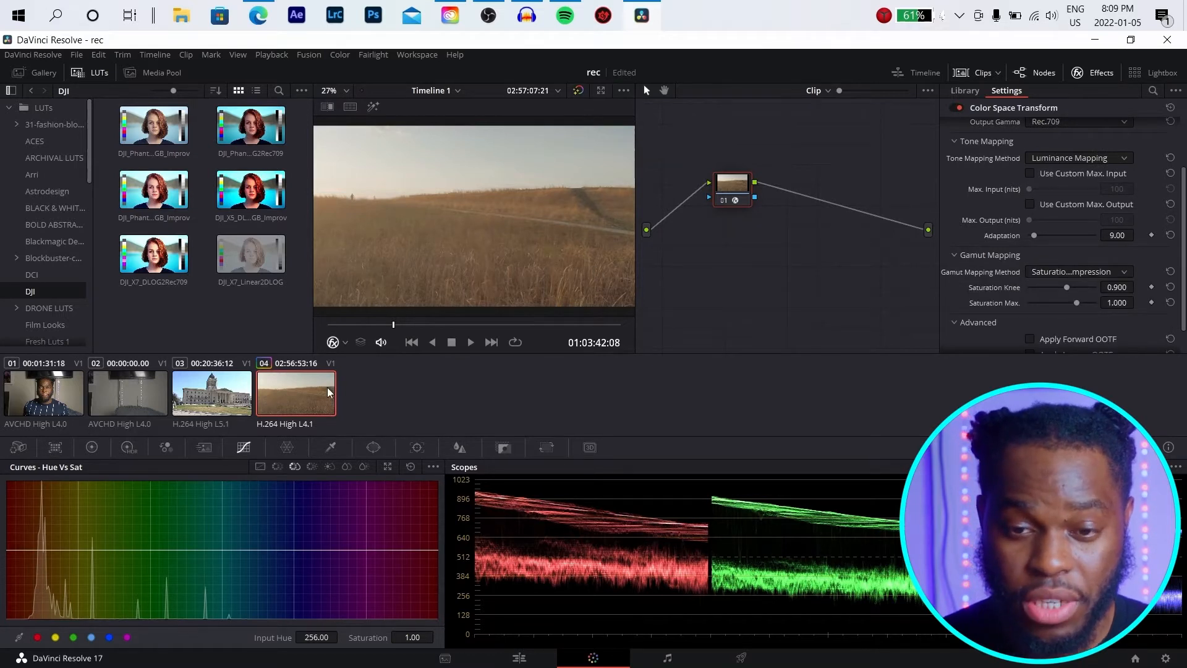
# Compare the field clip with its grade bypassed and enabled
pyautogui.click(577, 92)
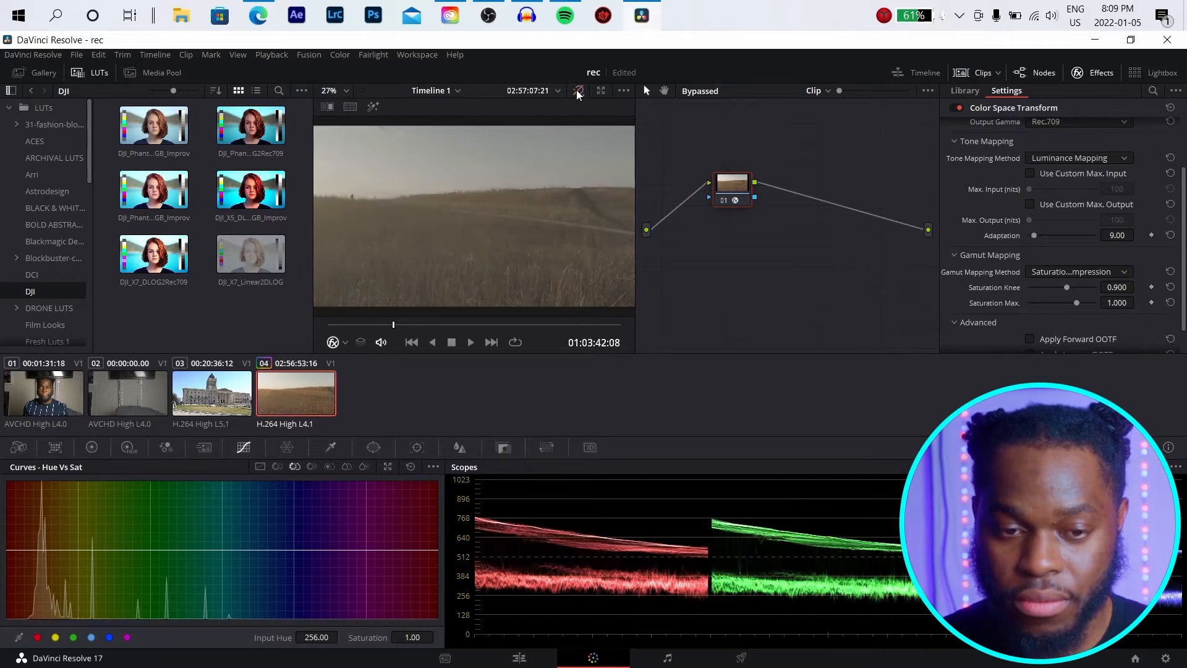
pyautogui.click(578, 91)
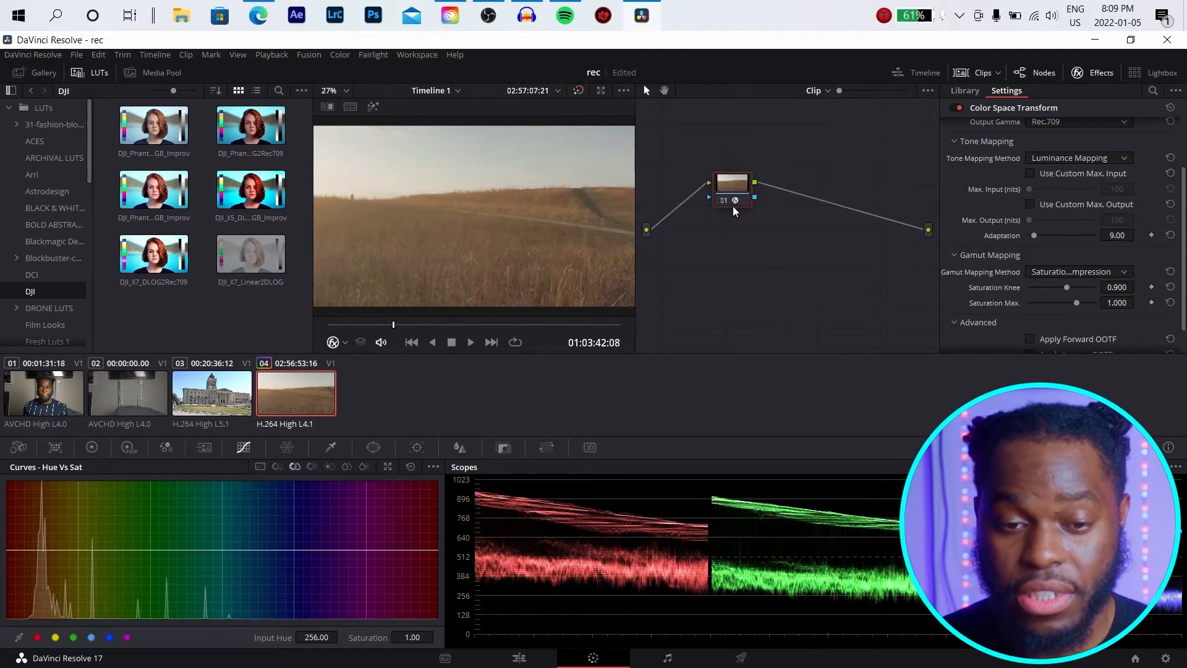
# Apply the 1q_7.00033 LUT from the REC709 LUTS folder to node 01
pyautogui.scroll(-5, 43, 234)
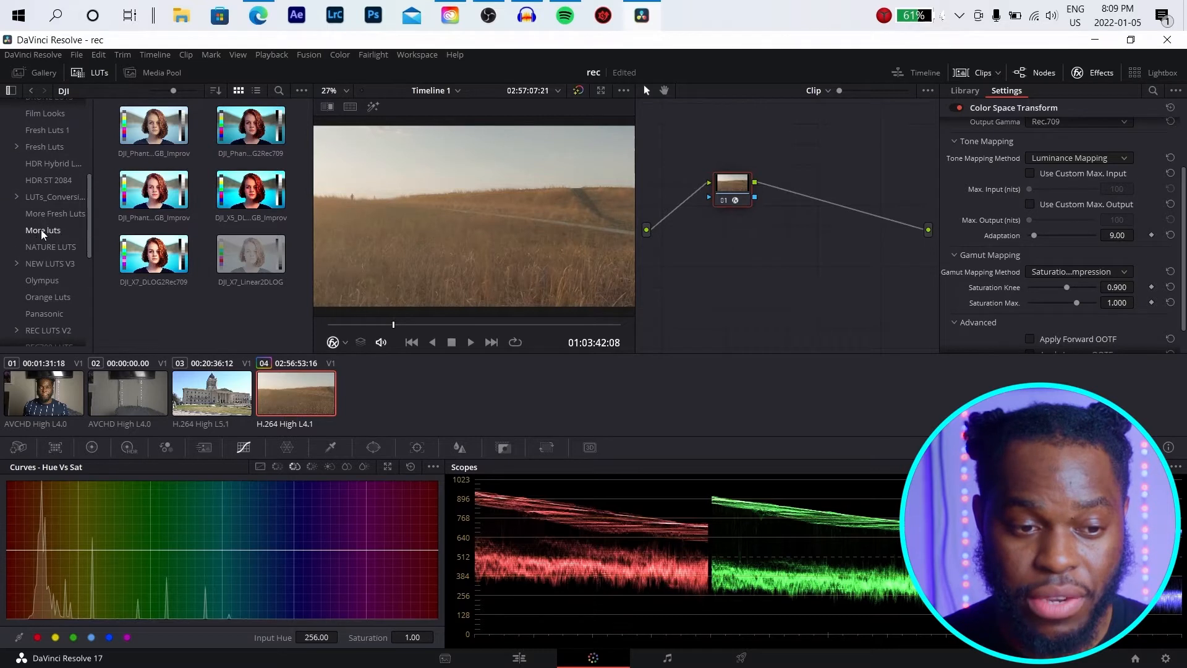
pyautogui.scroll(-3, 43, 234)
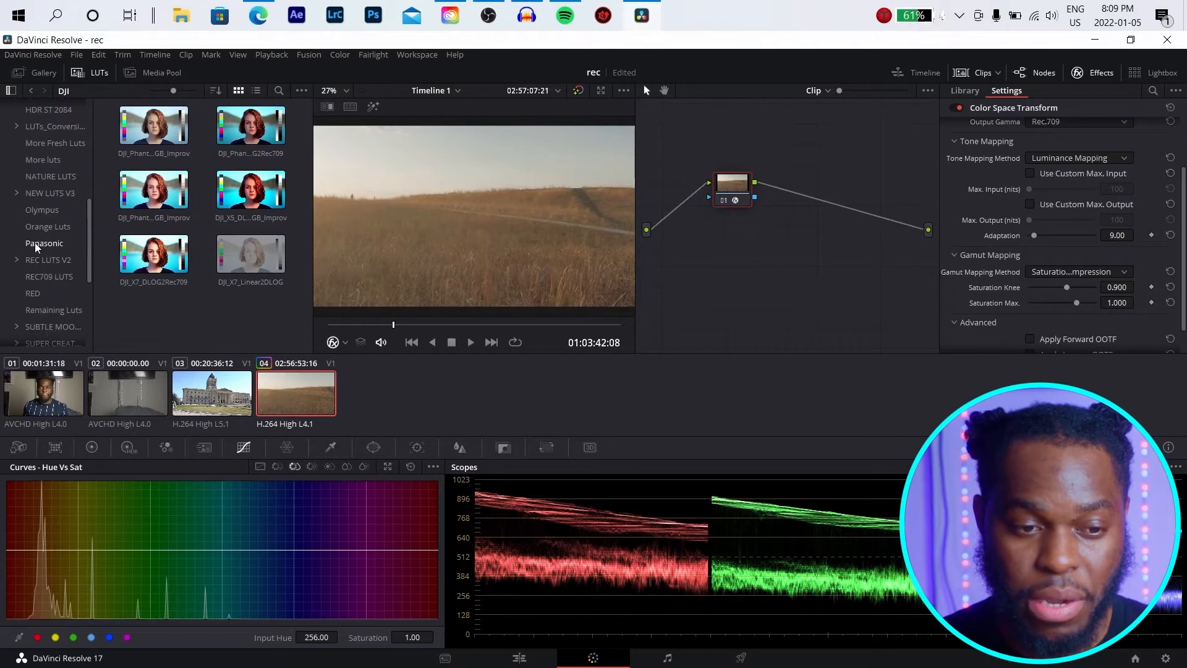
pyautogui.click(44, 279)
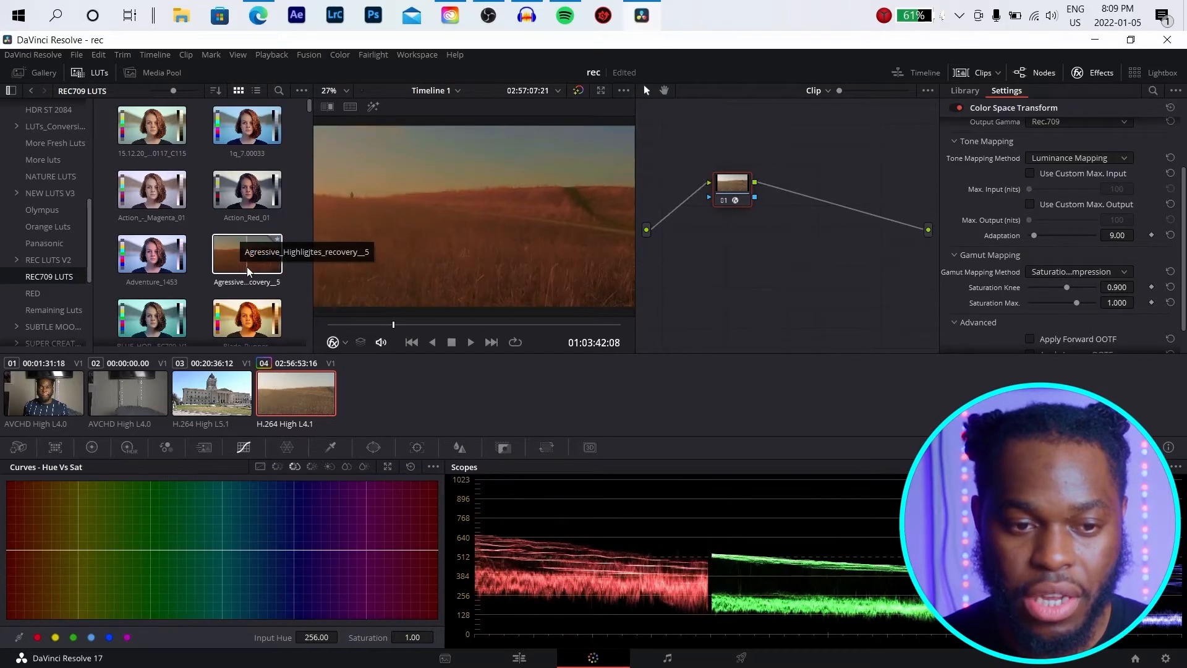
pyautogui.moveTo(239, 136); pyautogui.dragTo(741, 196)
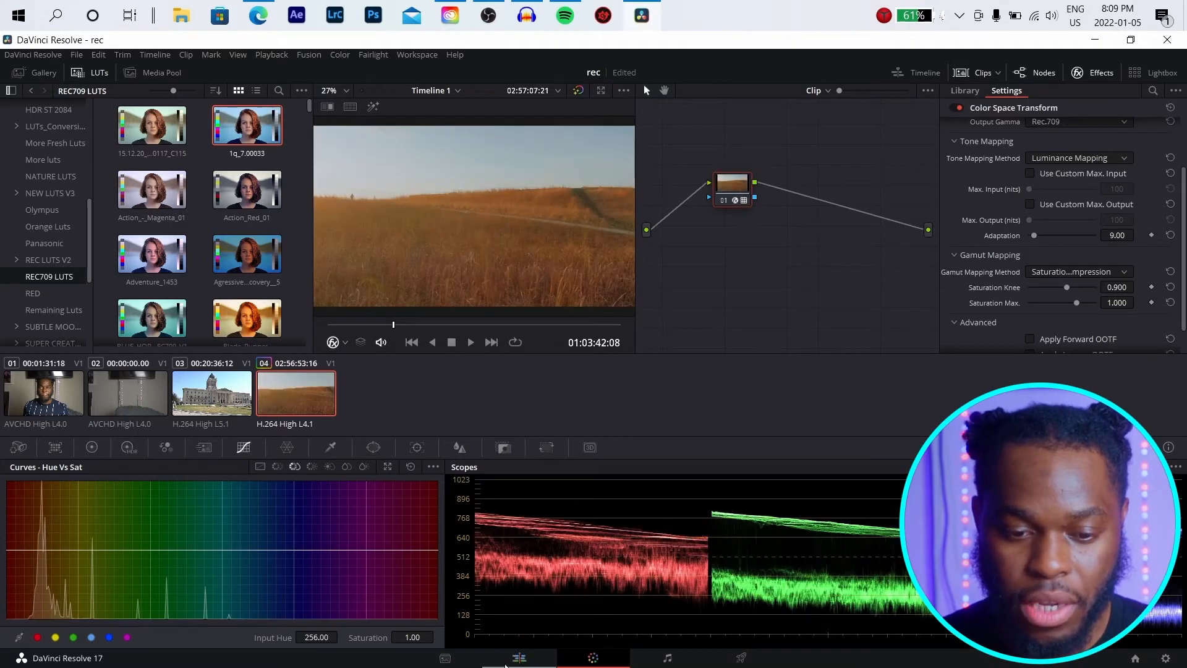
# Play back part of the graded field clip on the Edit page and return to the Color page
pyautogui.click(519, 657)
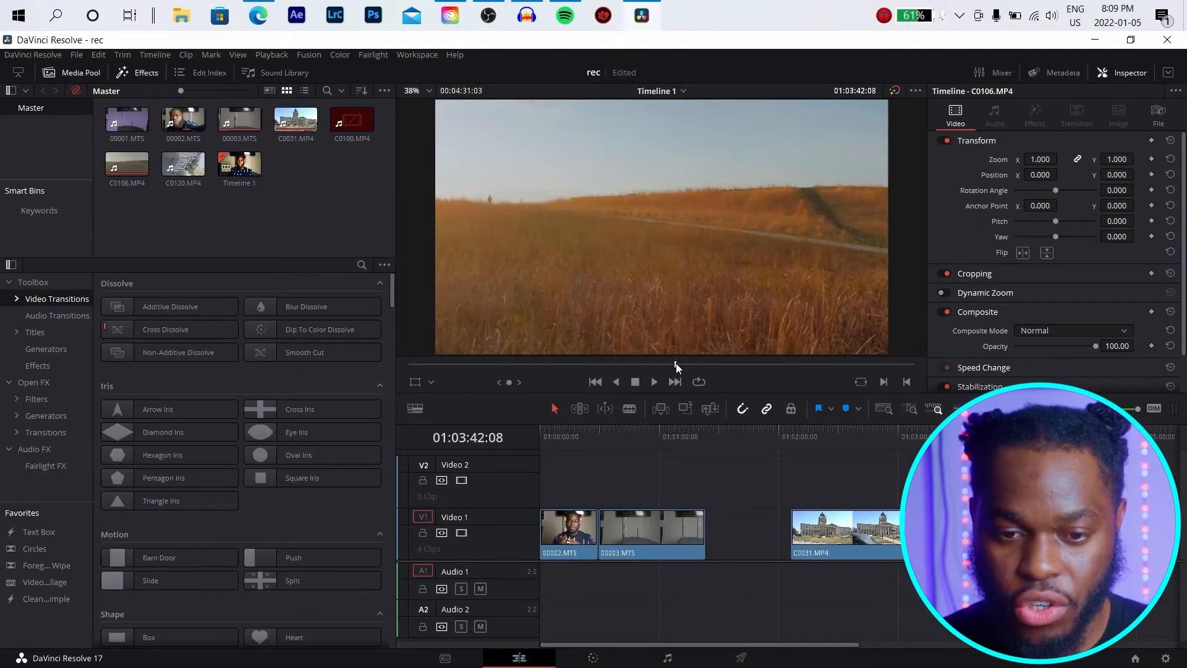
pyautogui.click(645, 364)
pyautogui.press('Up')
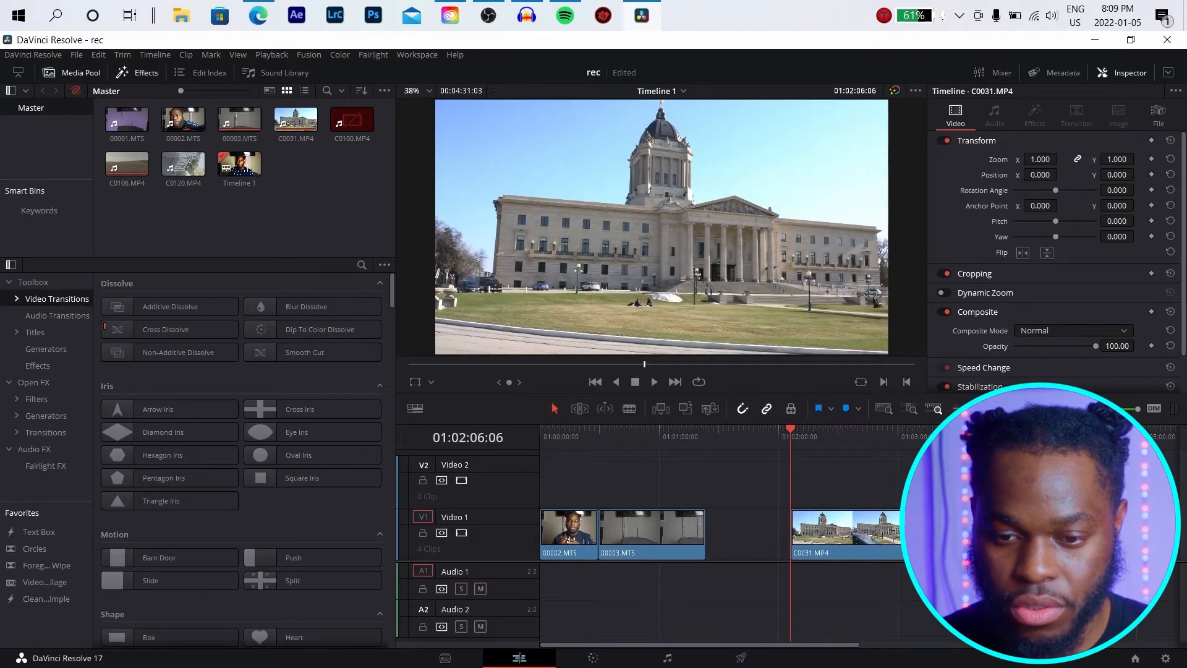
pyautogui.press('Down')
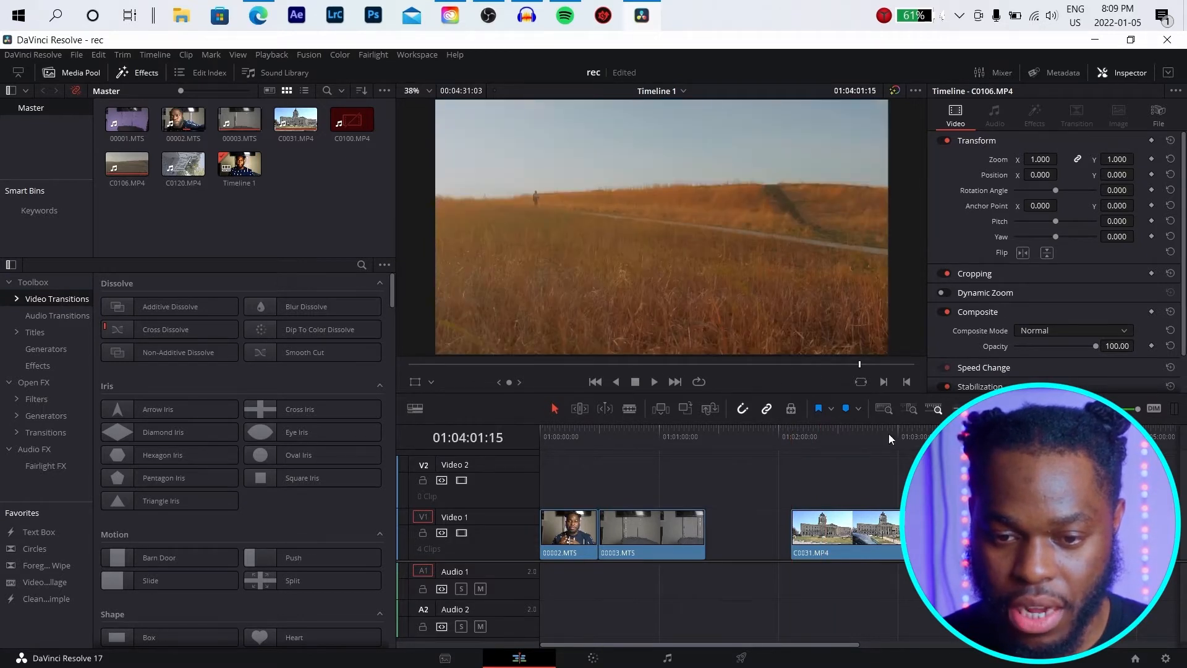
pyautogui.click(654, 381)
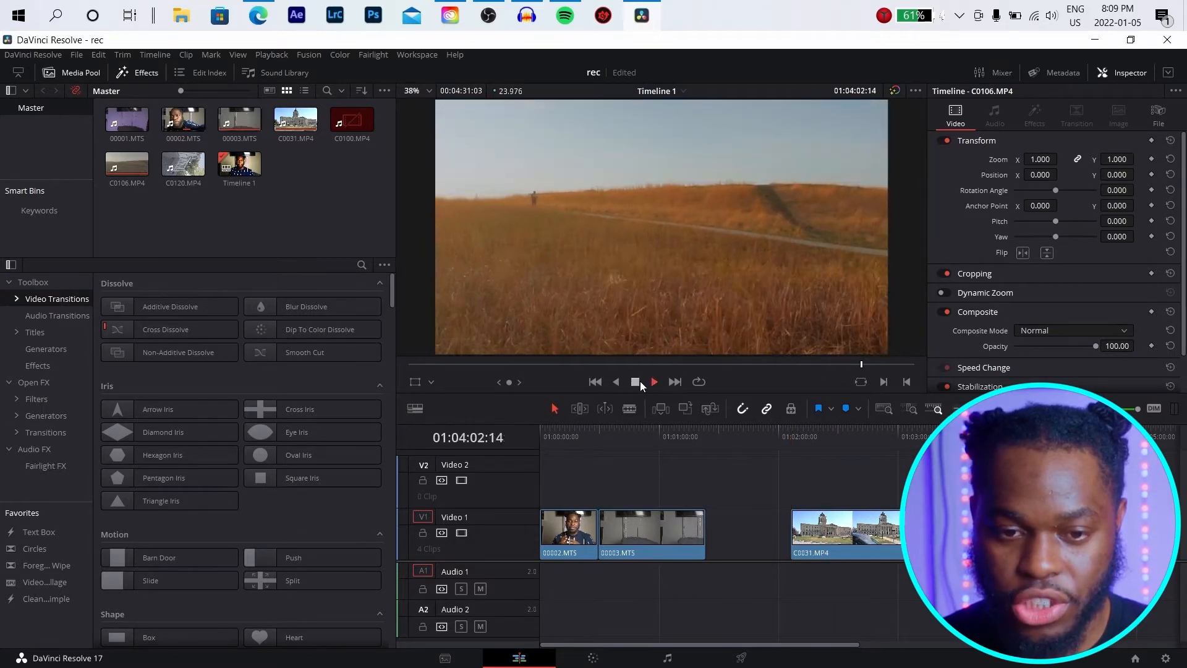
pyautogui.click(639, 381)
pyautogui.click(593, 658)
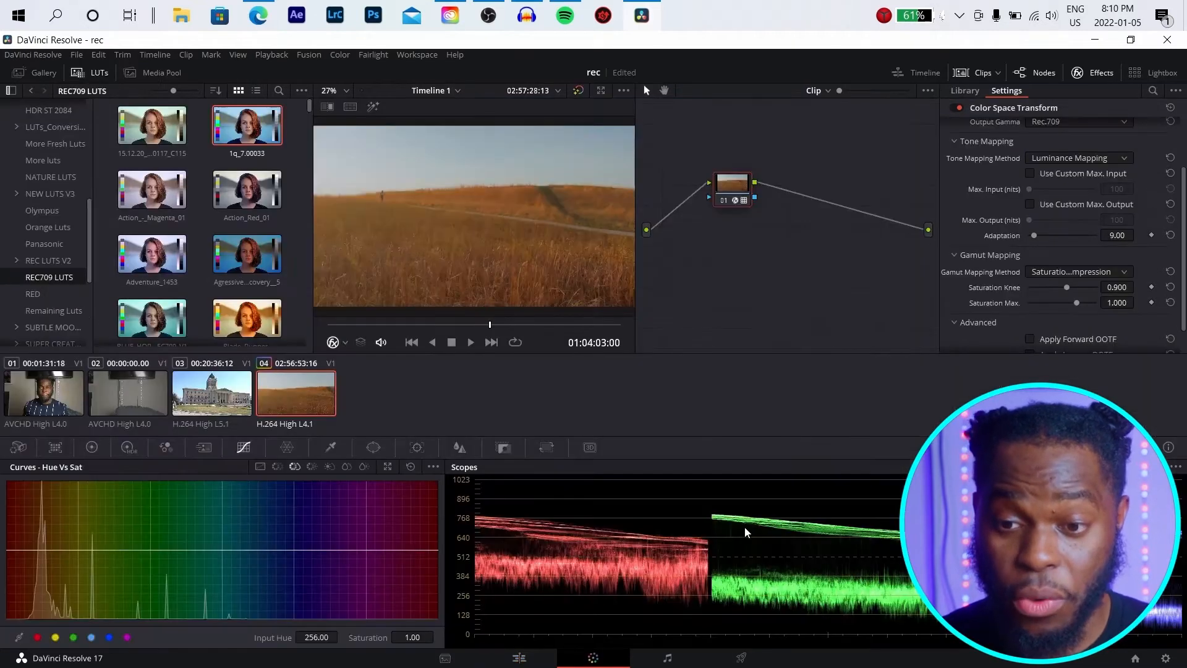
# Reset the grade of the field clip's node 01 and apply the 1q_7.00033 LUT directly to the log footage
pyautogui.rightClick(725, 190)
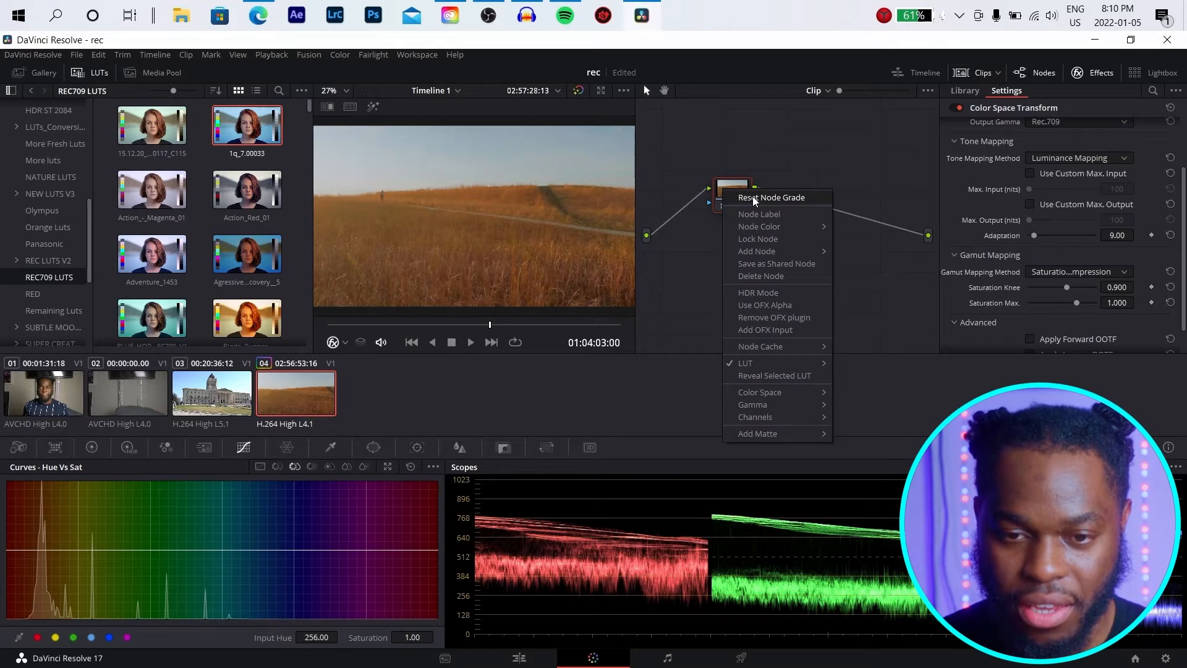
pyautogui.click(753, 198)
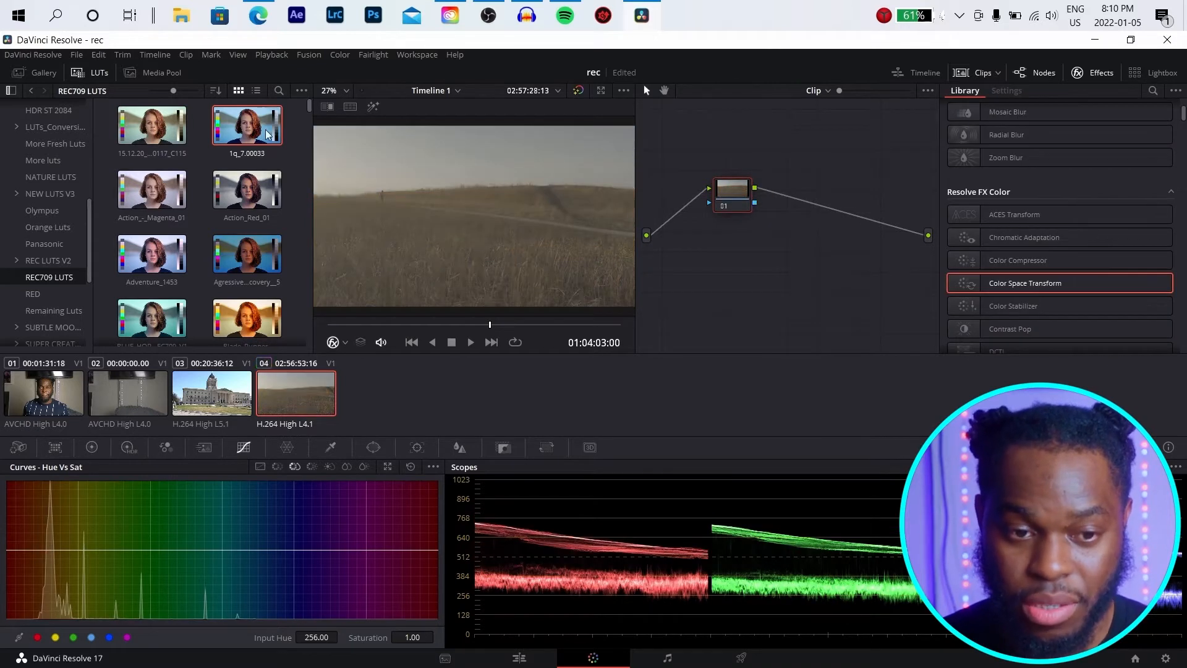
pyautogui.moveTo(232, 128); pyautogui.dragTo(744, 198)
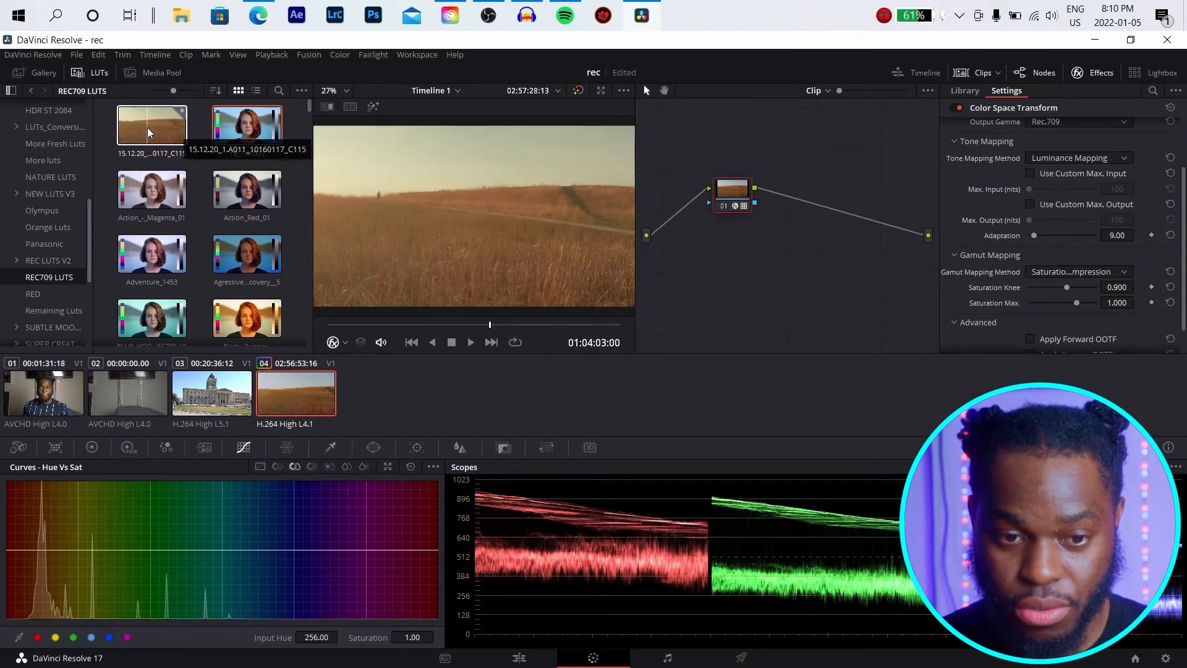
# Apply the 15.12.20_1.A011_10160117_C115 LUT on top of the field clip's color space transform and reset the node grade
pyautogui.moveTo(149, 132); pyautogui.dragTo(744, 197)
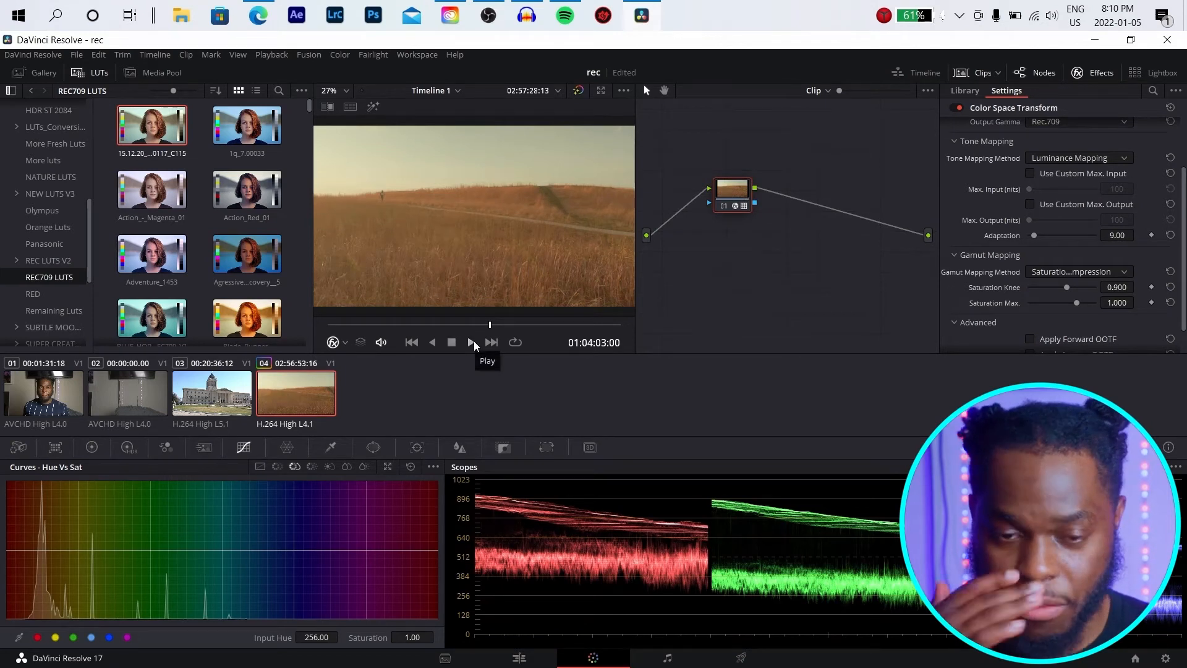
pyautogui.rightClick(732, 192)
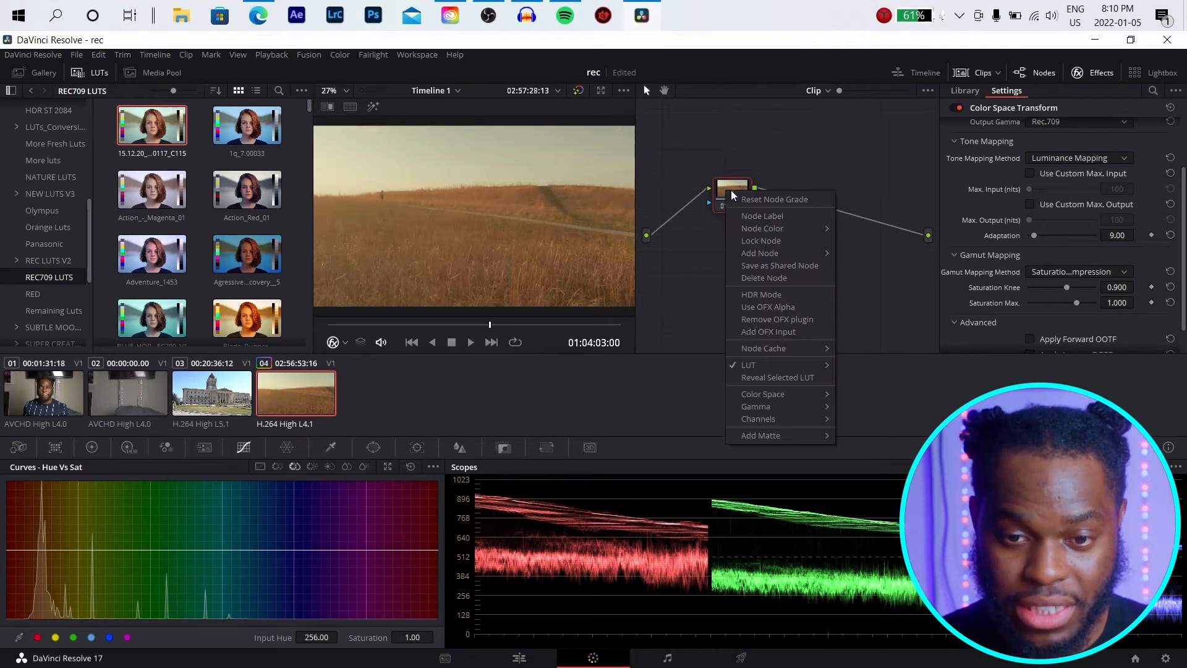
pyautogui.click(767, 203)
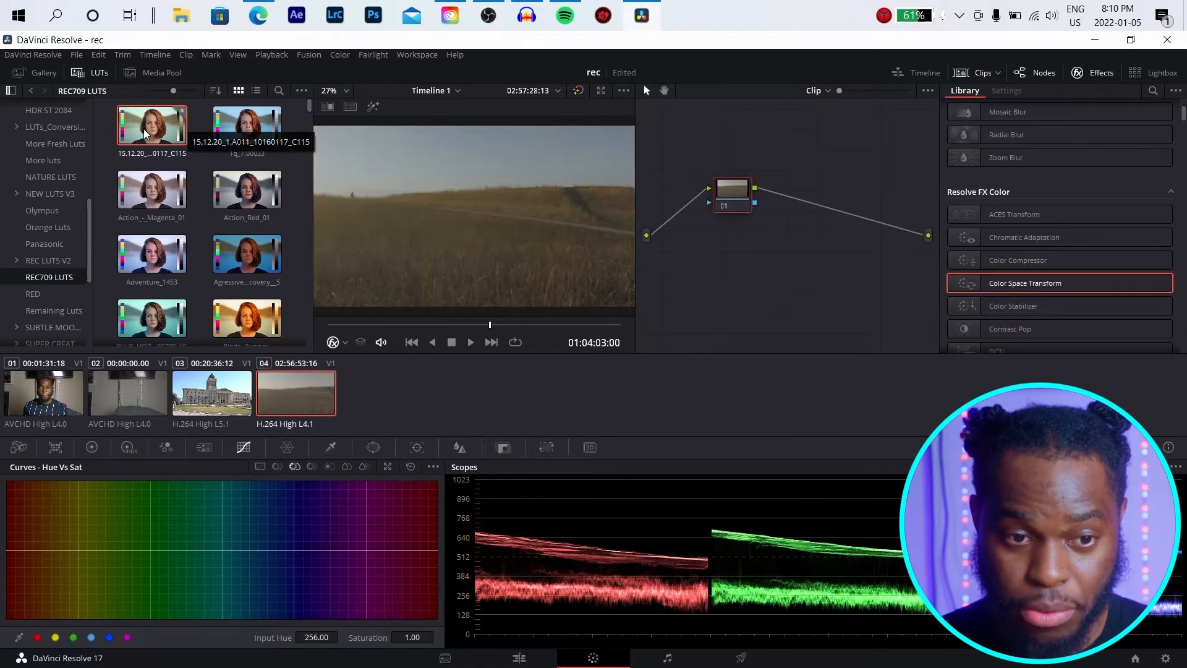
# Try the 15.12.20_1.A011_10160117_C115 LUT directly on the untransformed field clip and reset node 01's grade
pyautogui.moveTo(146, 133); pyautogui.dragTo(740, 190)
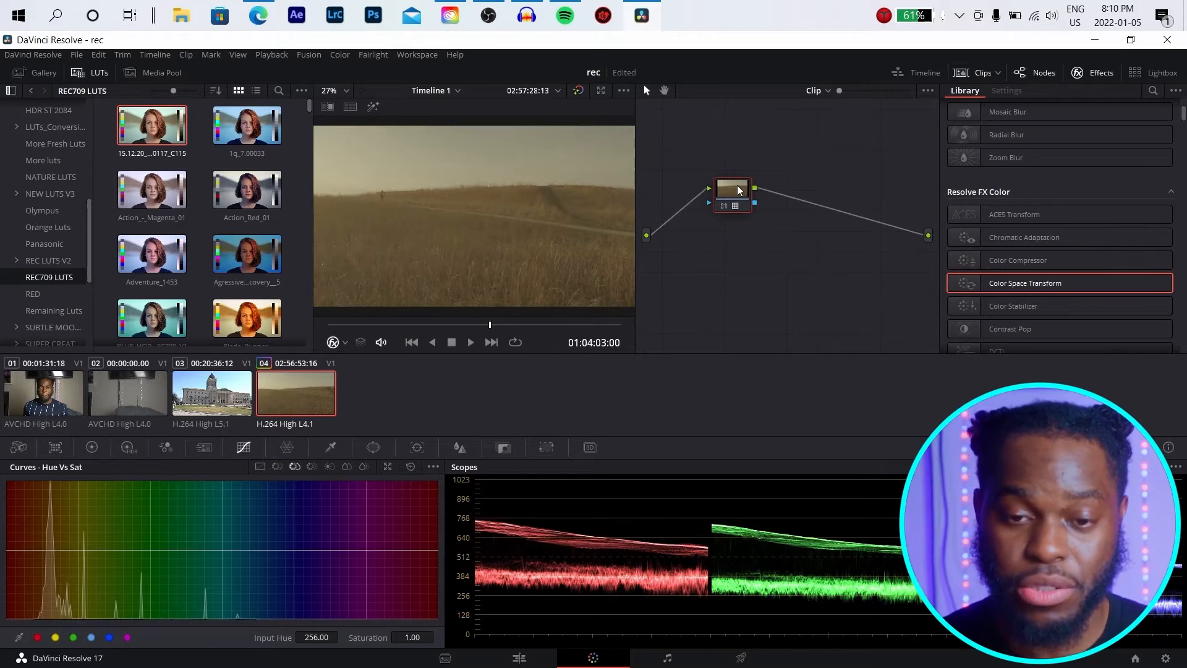
pyautogui.rightClick(739, 190)
pyautogui.click(782, 199)
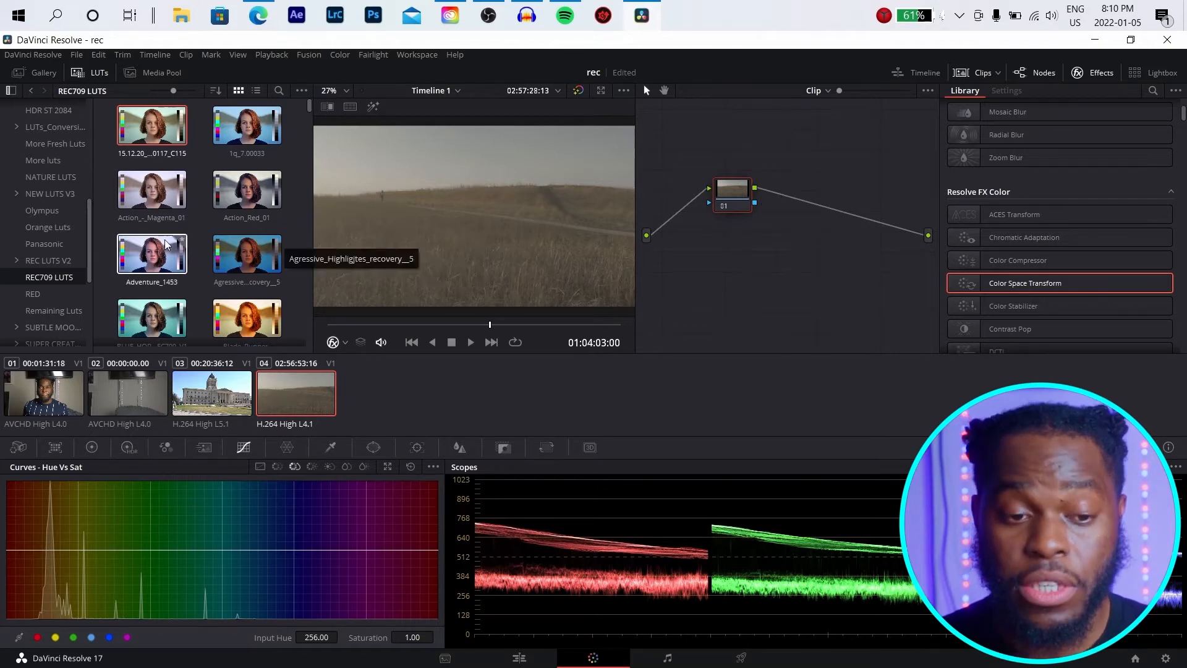
# Select building clip 03 and apply the 1q_7.00033 LUT to its node 01
pyautogui.scroll(-2, 167, 244)
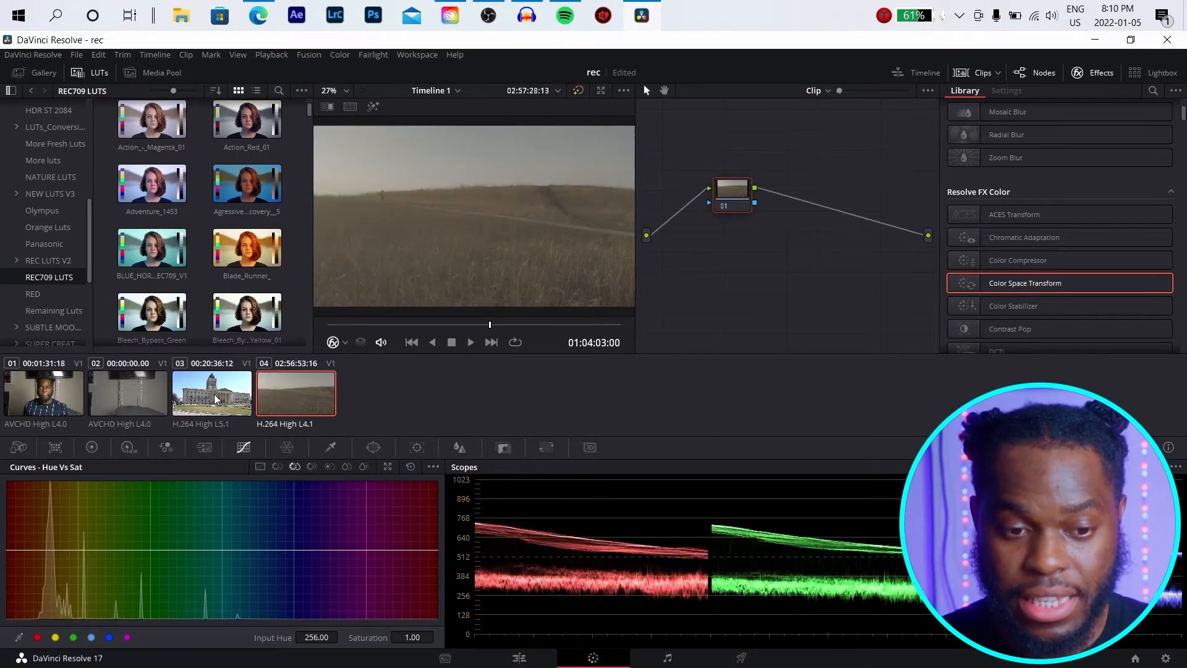
pyautogui.click(216, 398)
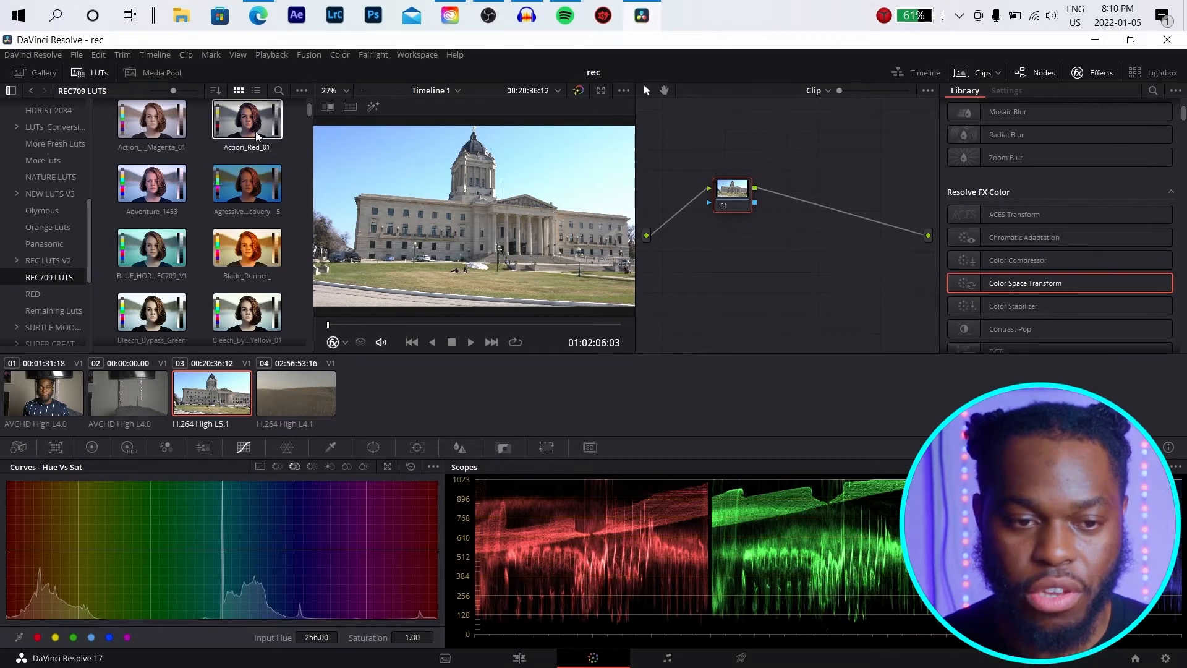
pyautogui.scroll(2, 278, 133)
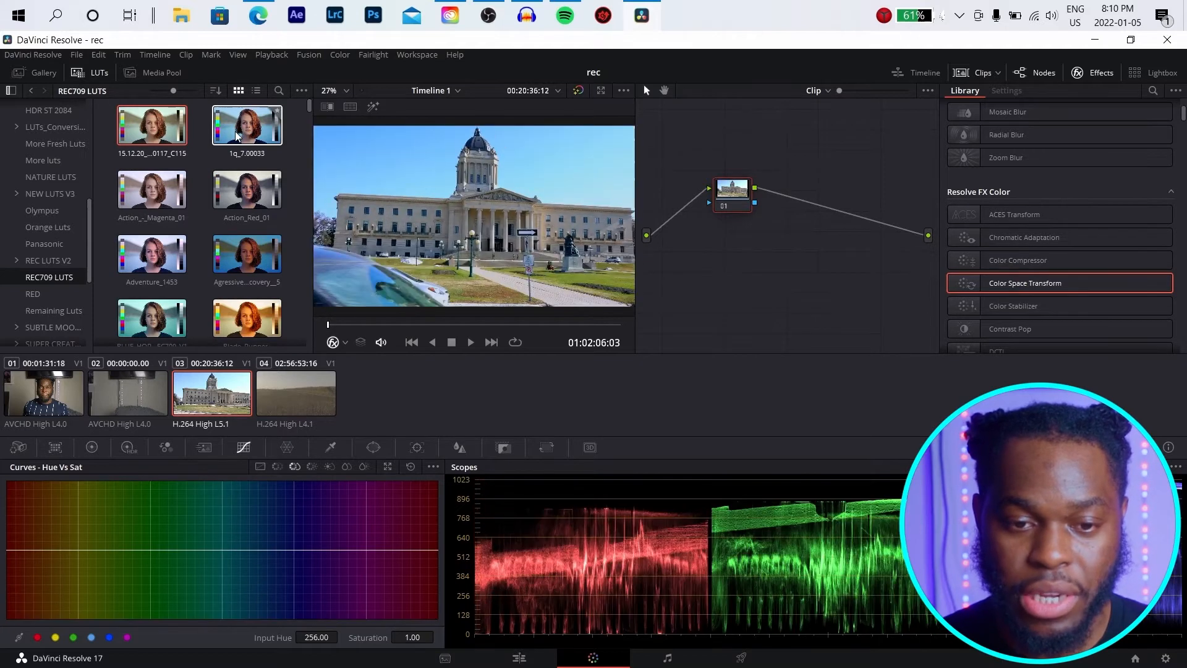
pyautogui.moveTo(693, 159); pyautogui.dragTo(734, 195)
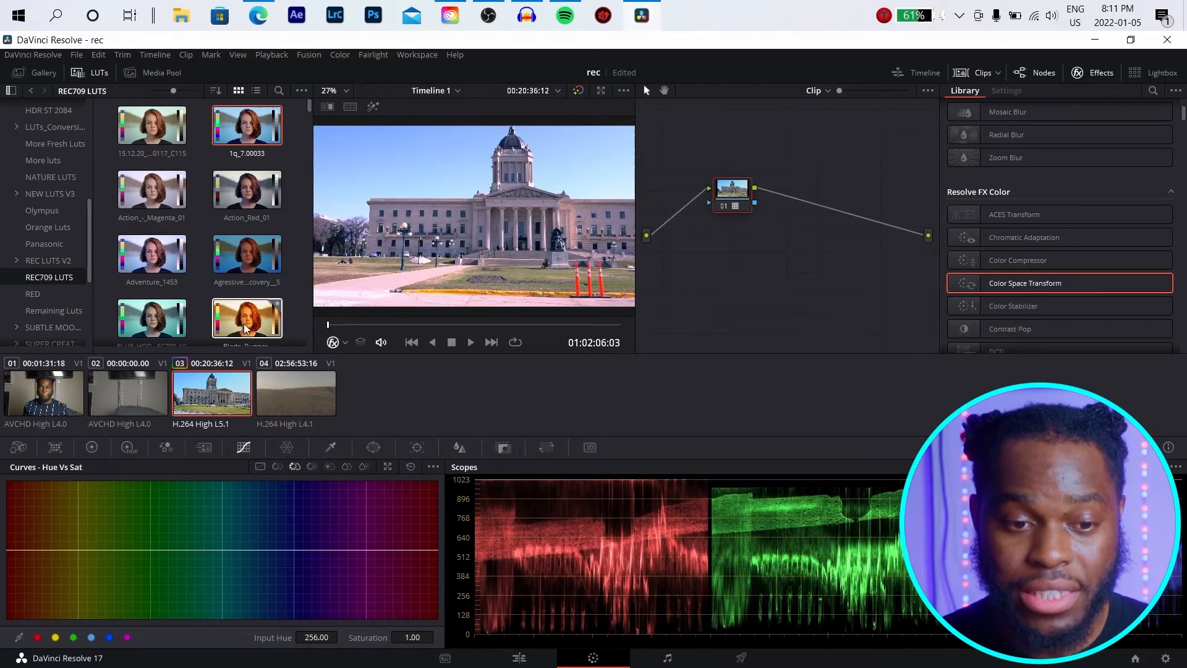
# Apply the Blade_Runner_ LUT to the building clip's node and lower its key output gain to 0.659
pyautogui.scroll(-3, 242, 323)
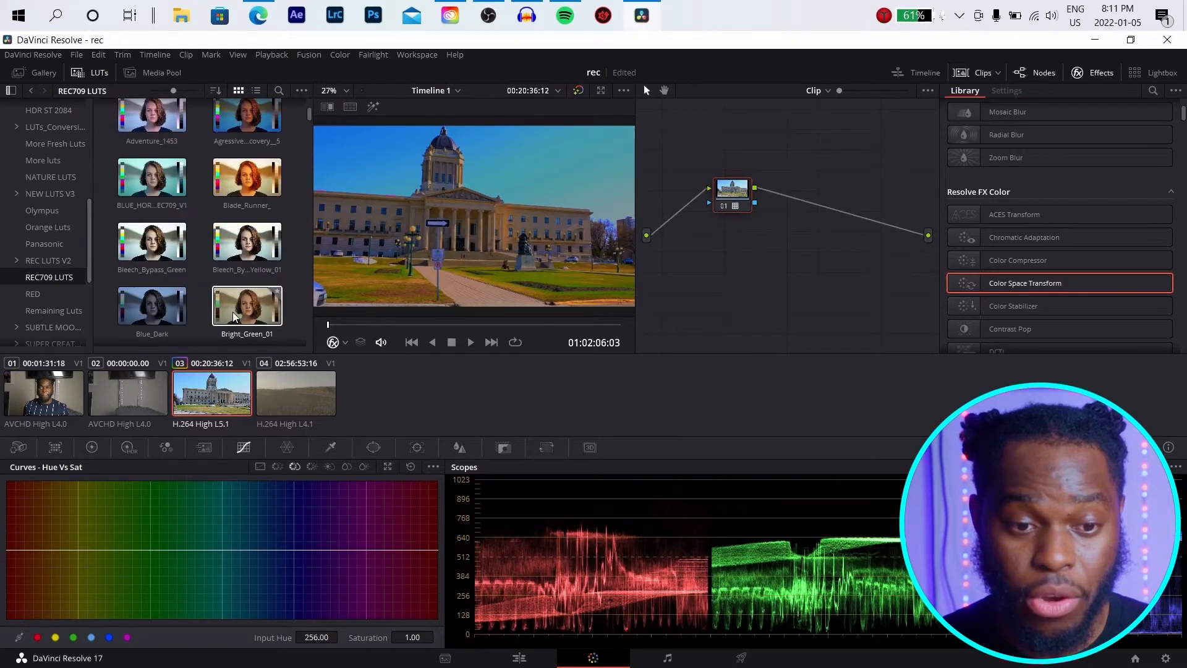
pyautogui.scroll(2, 238, 247)
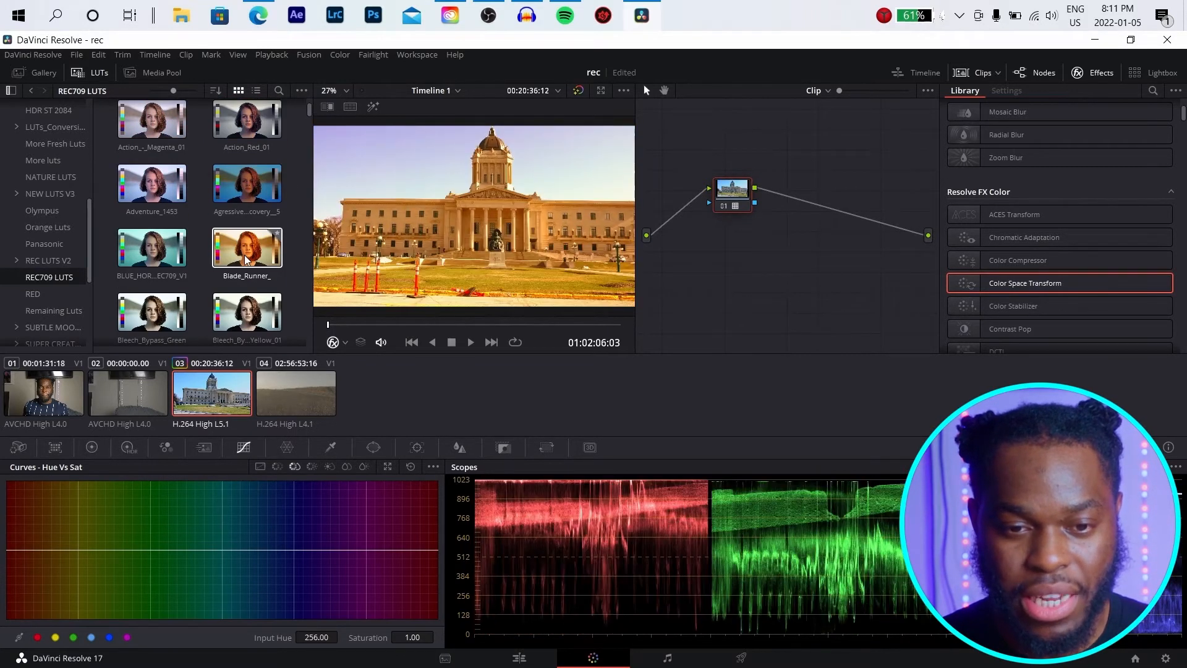
pyautogui.moveTo(243, 255); pyautogui.dragTo(749, 197)
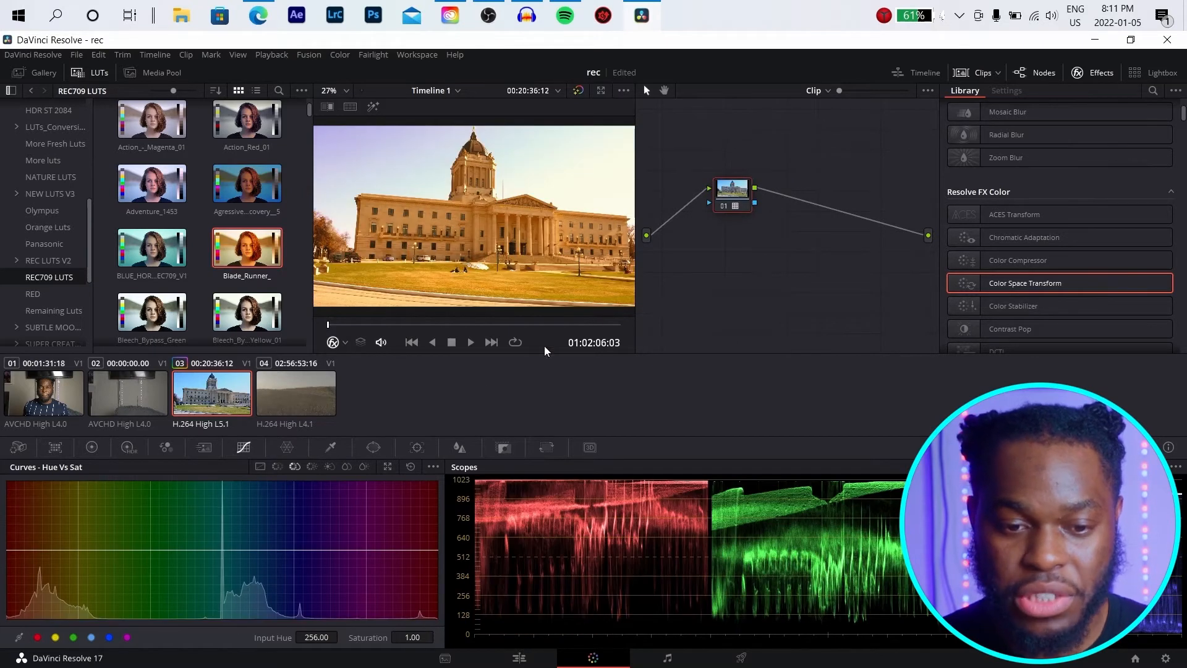
pyautogui.click(502, 451)
pyautogui.moveTo(307, 567); pyautogui.dragTo(324, 566)
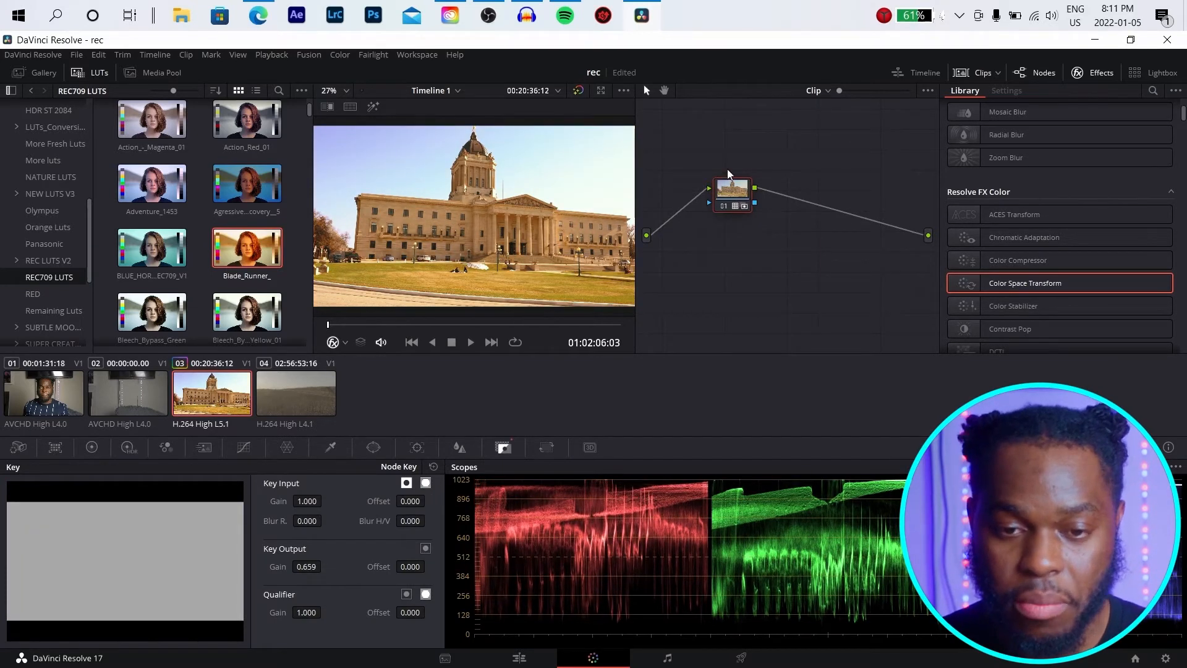
# Reset the building clip's node grade and apply the 1q_7.00033 LUT to it
pyautogui.rightClick(733, 195)
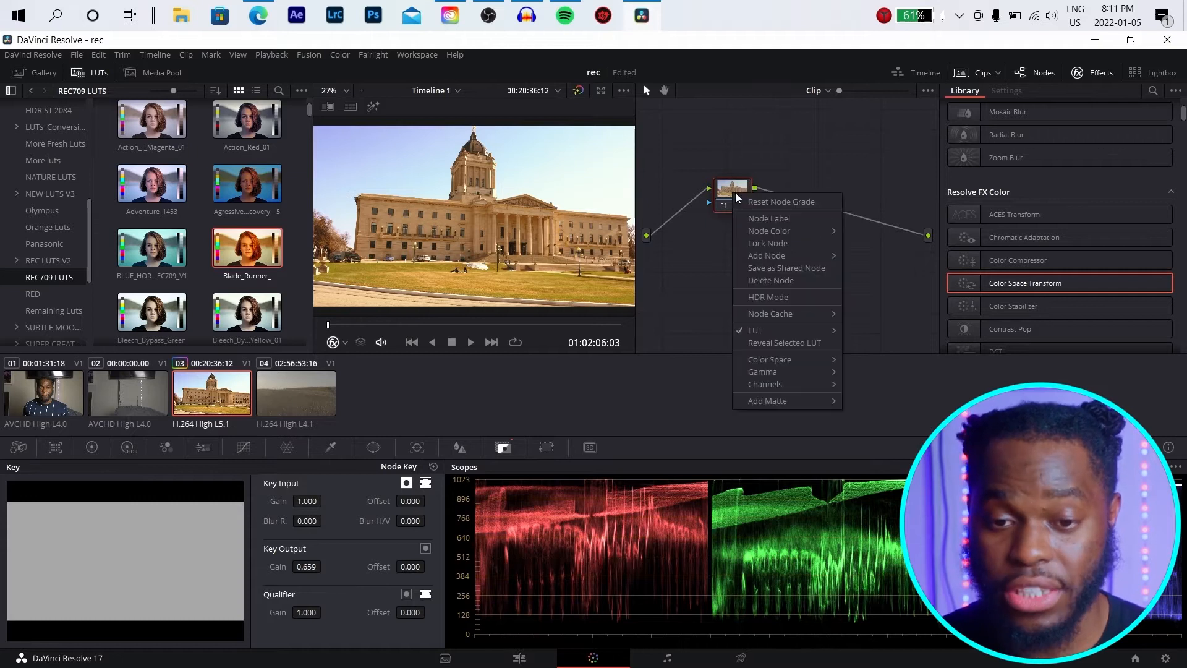
pyautogui.click(762, 201)
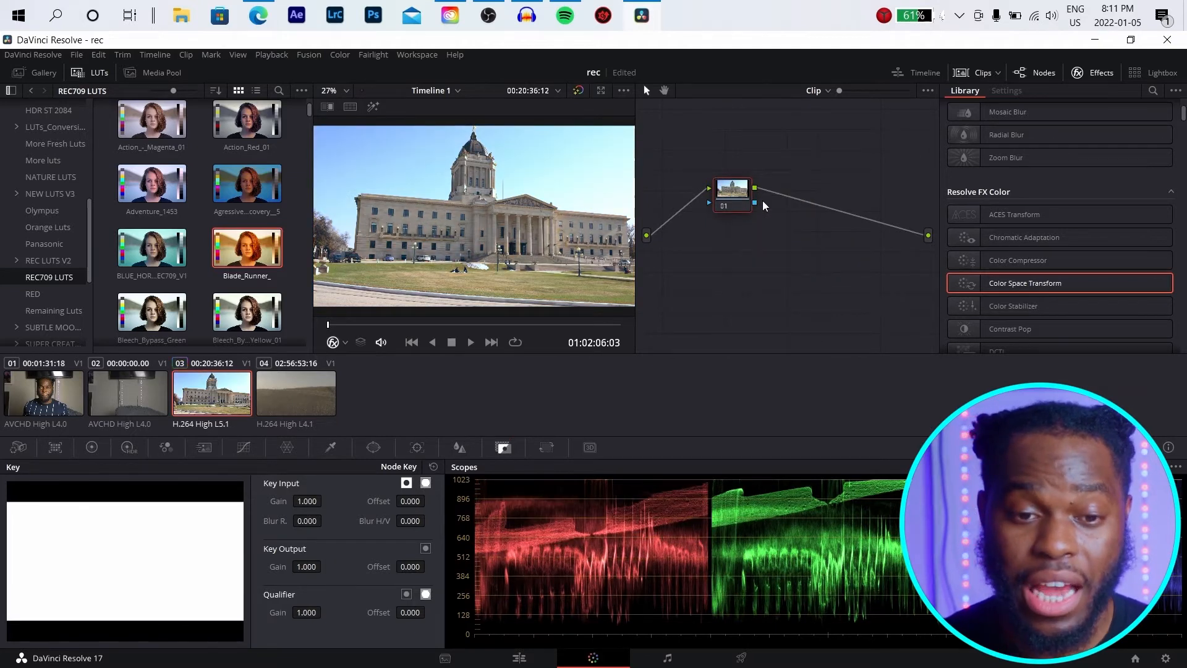
pyautogui.scroll(1, 236, 137)
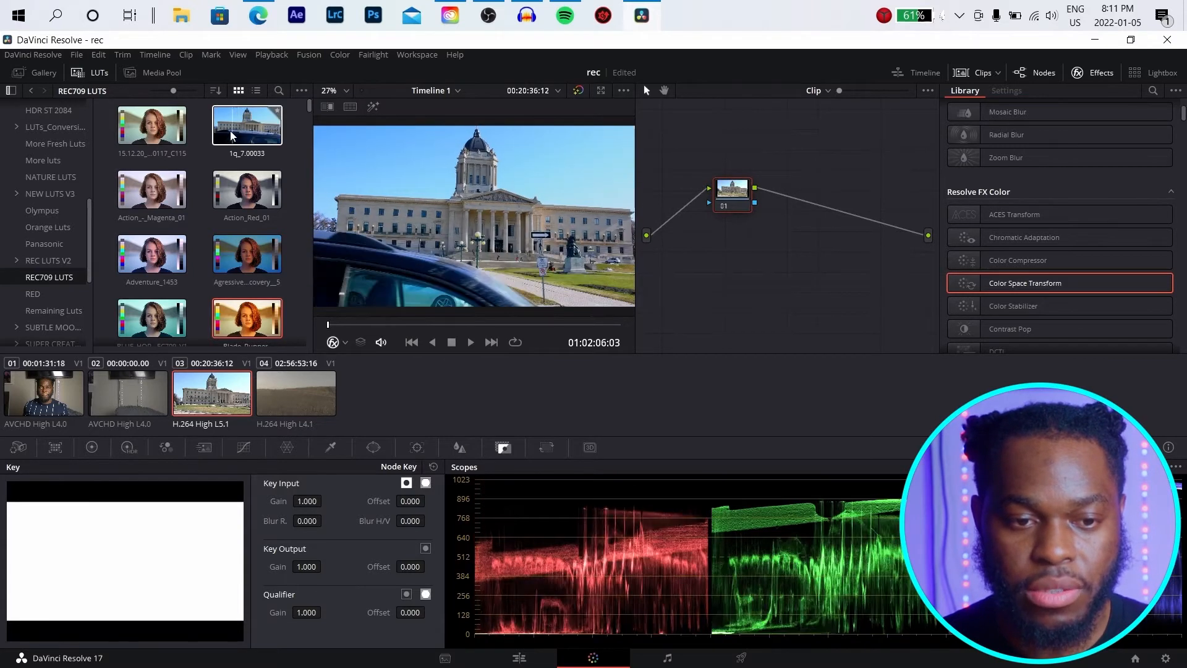
pyautogui.moveTo(242, 131); pyautogui.dragTo(736, 195)
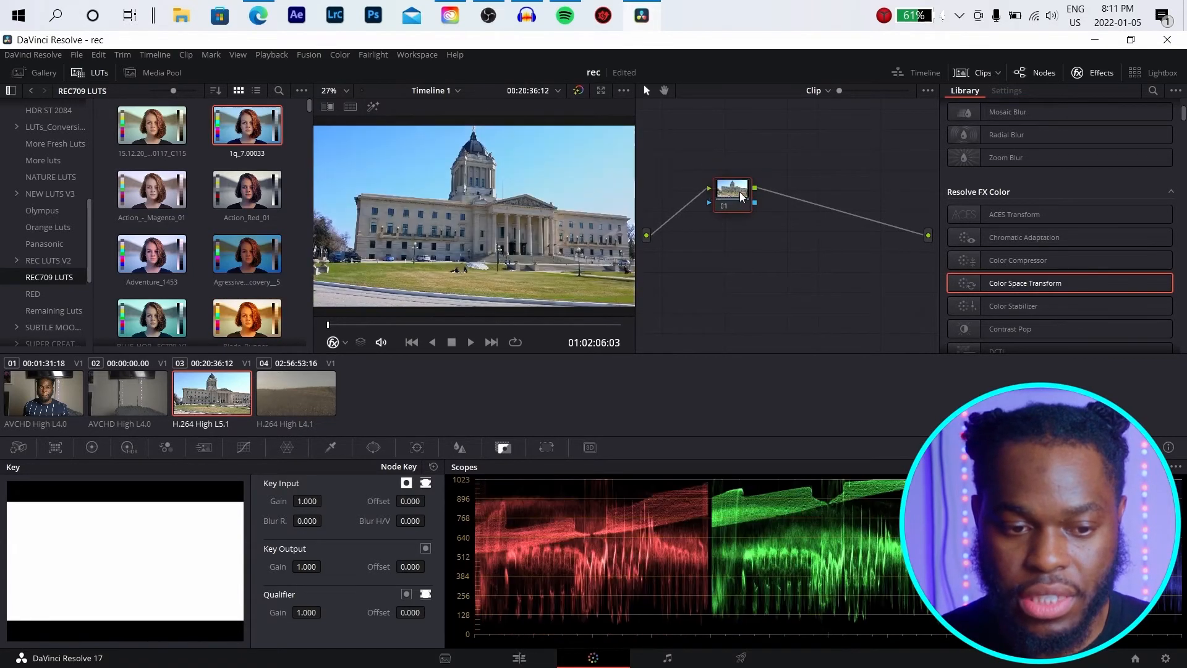
# Set the building clip's primary color temperature to 490 and its color boost to 30.50
pyautogui.click(98, 446)
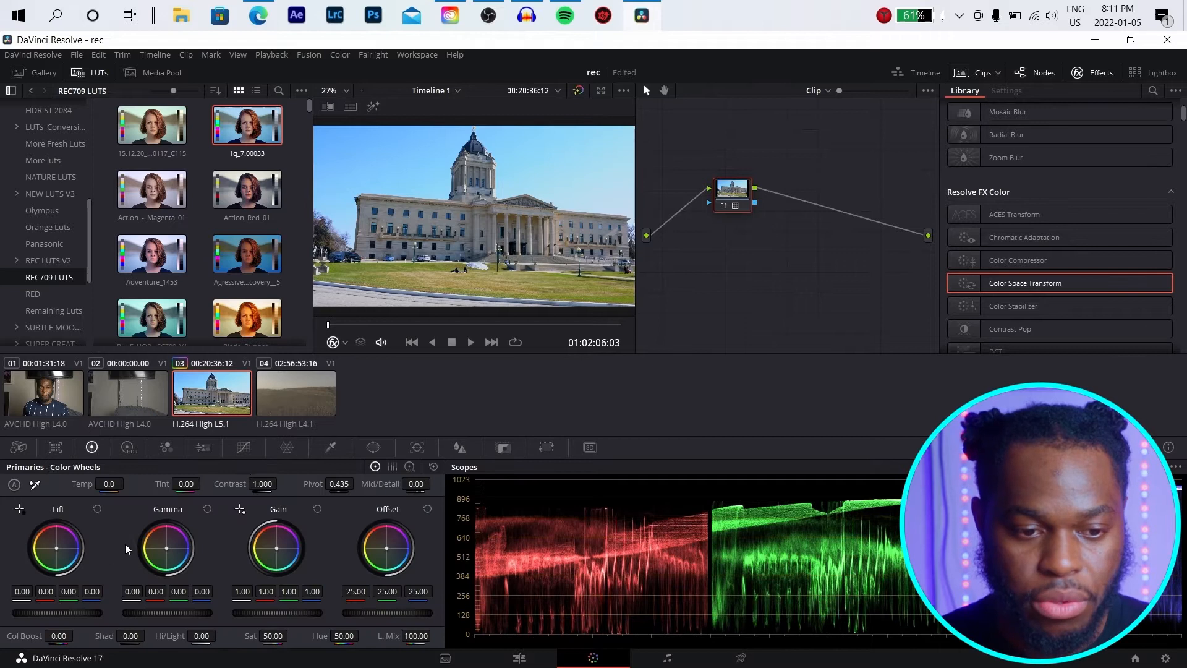
pyautogui.moveTo(109, 483); pyautogui.dragTo(127, 483)
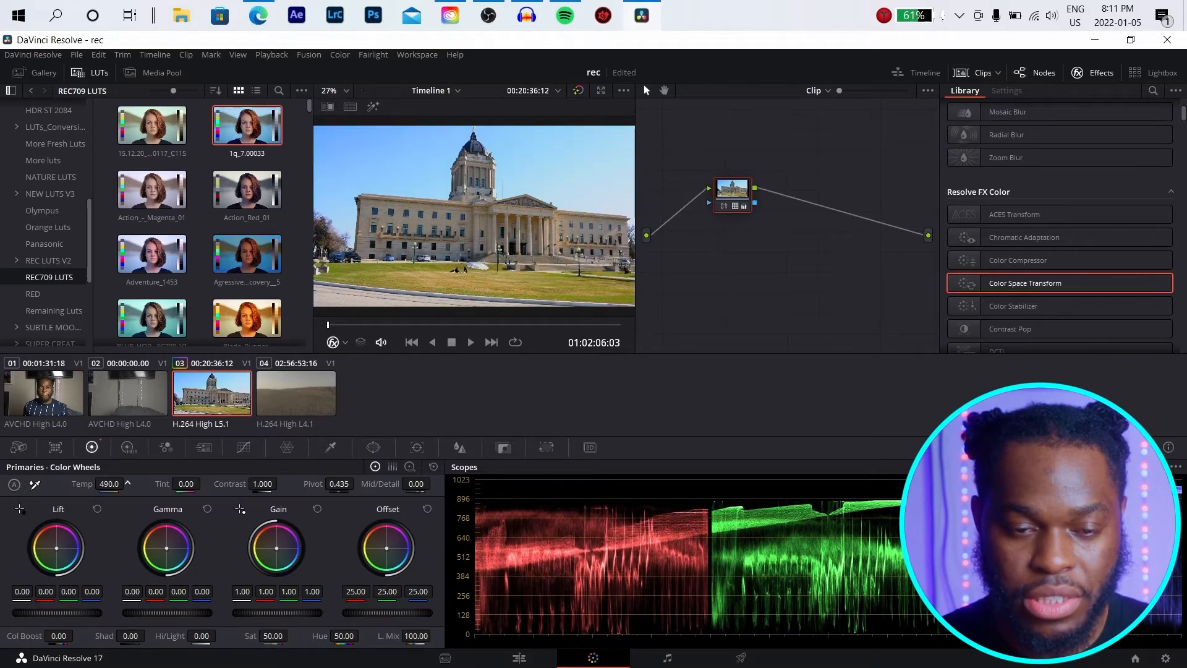
pyautogui.moveTo(57, 636); pyautogui.dragTo(77, 635)
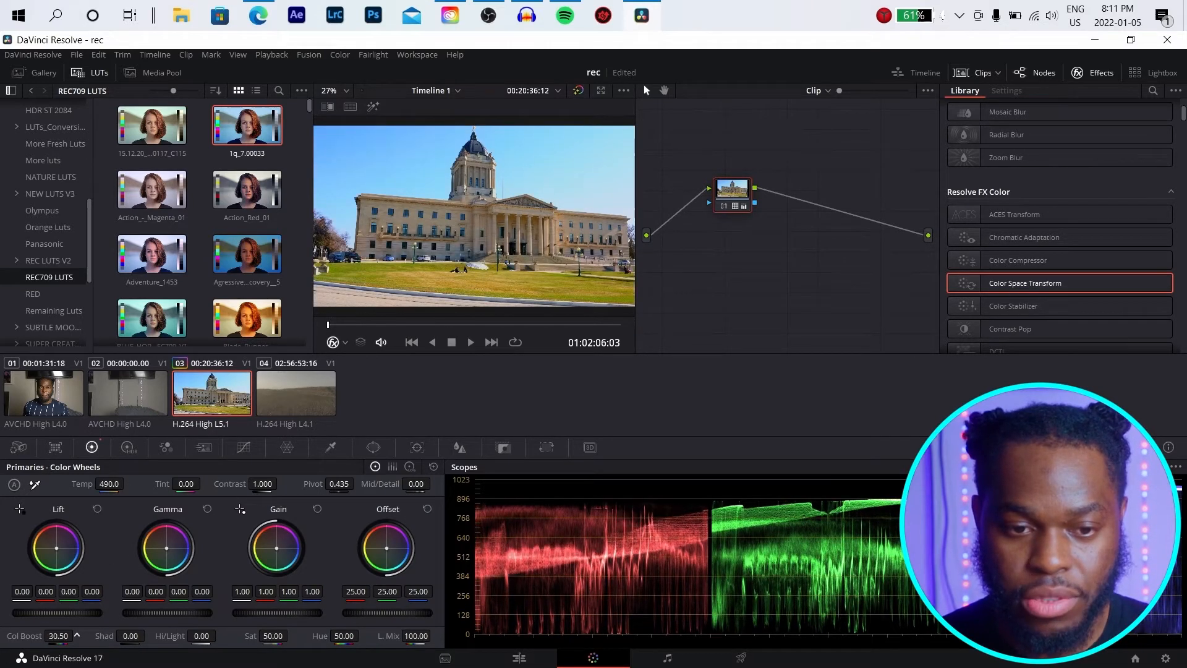
# Add a Color Space Transform to node 01 of field clip 04 and set its input color space to Sony S-Gamut
pyautogui.click(300, 393)
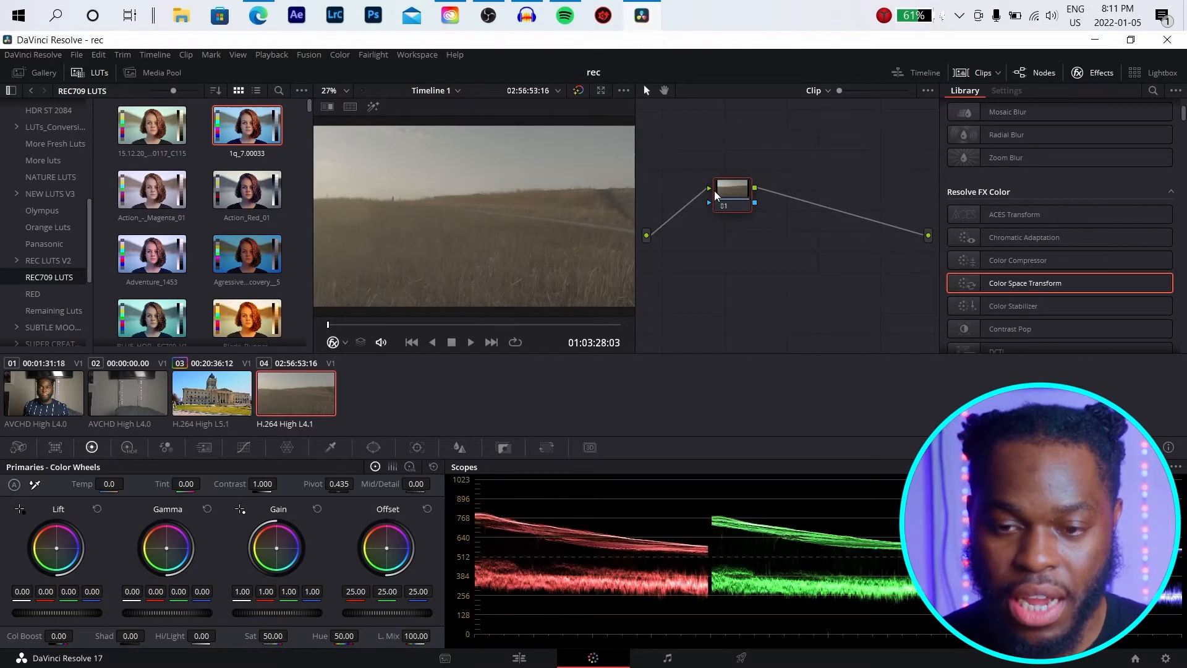
pyautogui.moveTo(1065, 286); pyautogui.dragTo(735, 194)
pyautogui.click(1086, 145)
pyautogui.scroll(-10, 1051, 240)
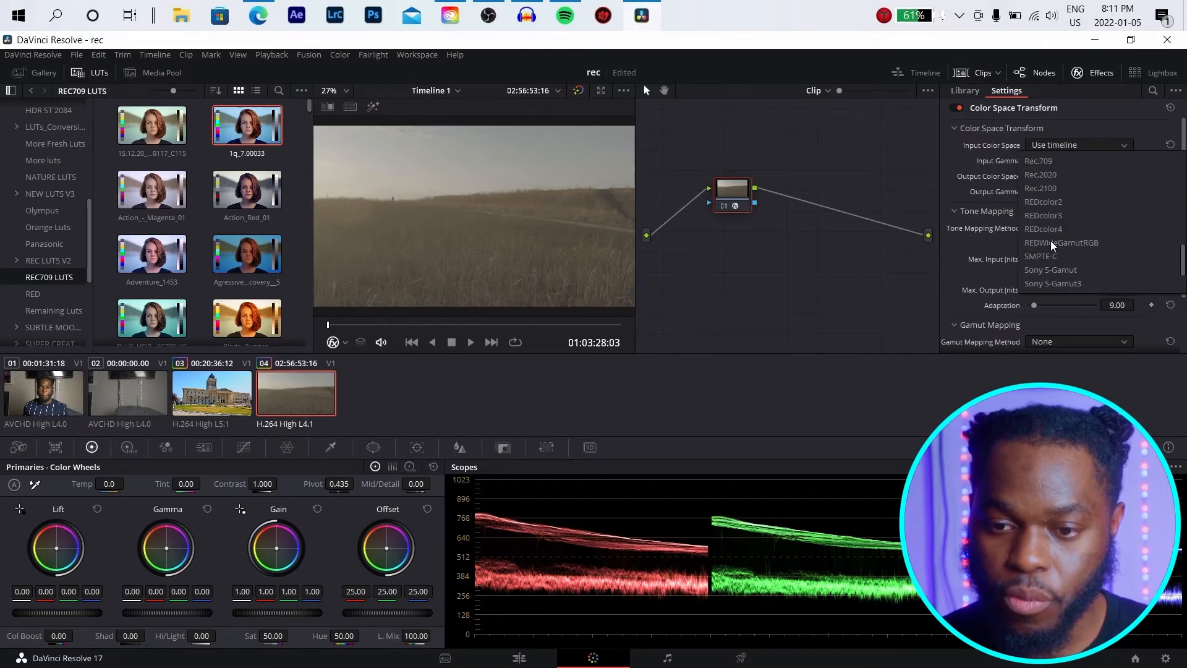
pyautogui.click(1052, 216)
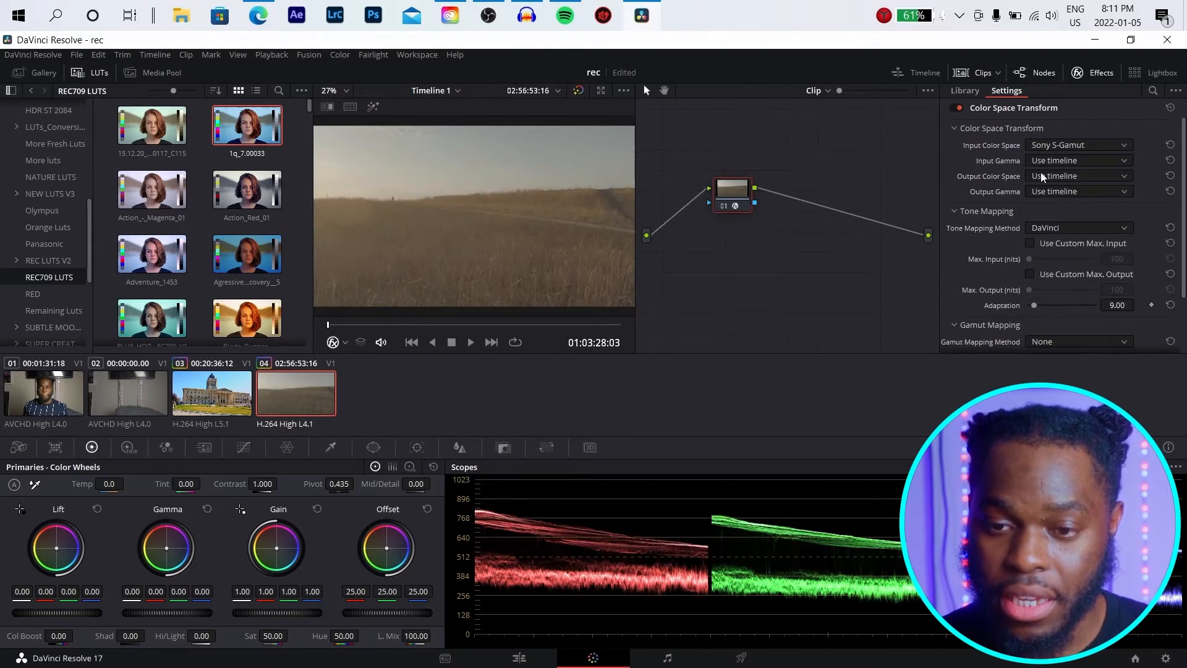
# Set the Color Space Transform's input gamma to Sony S-Log2 on the field clip
pyautogui.click(1044, 160)
pyautogui.scroll(-3, 1043, 247)
pyautogui.scroll(-3, 1043, 247)
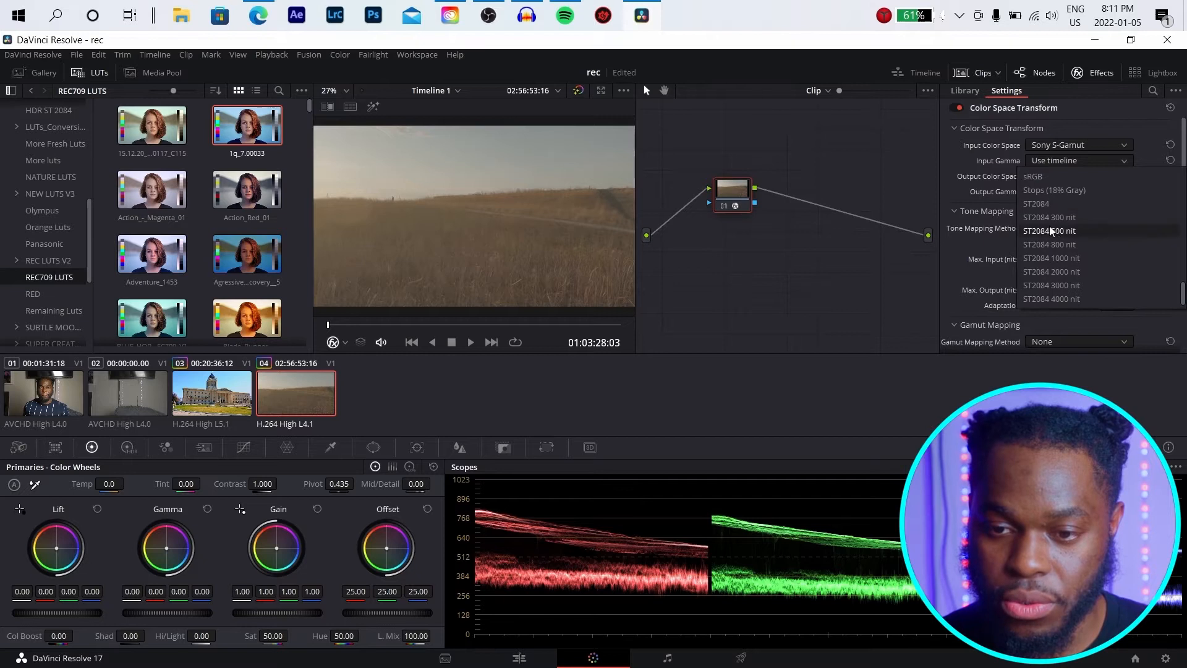
pyautogui.scroll(6, 1059, 242)
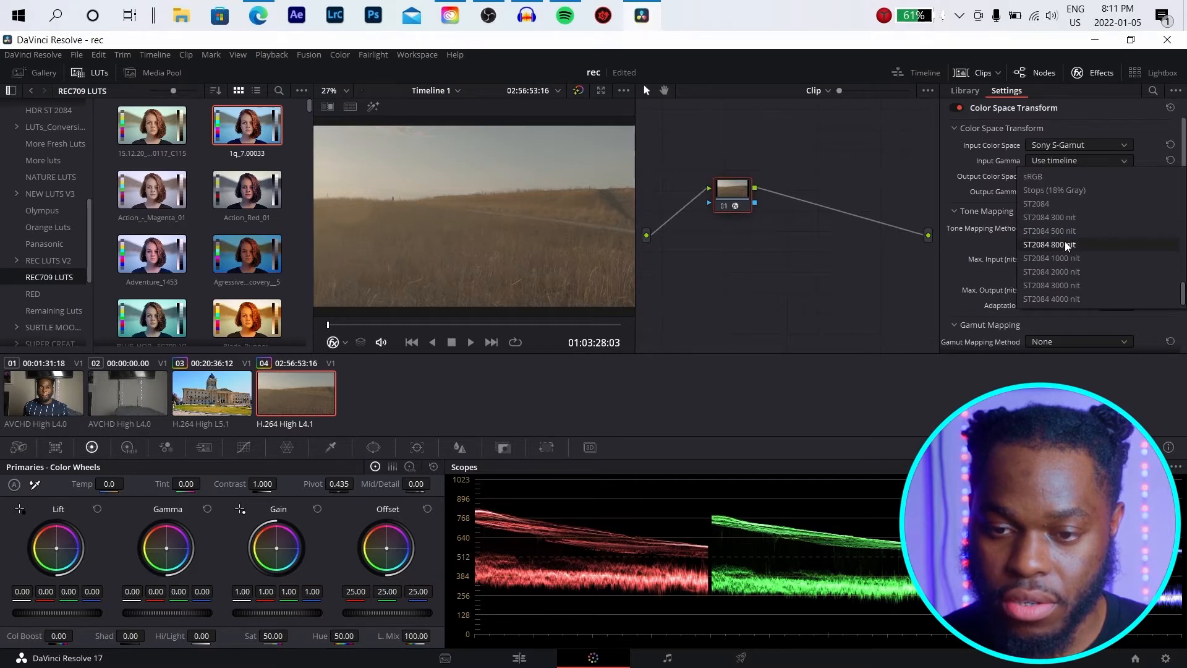
pyautogui.scroll(-8, 1059, 242)
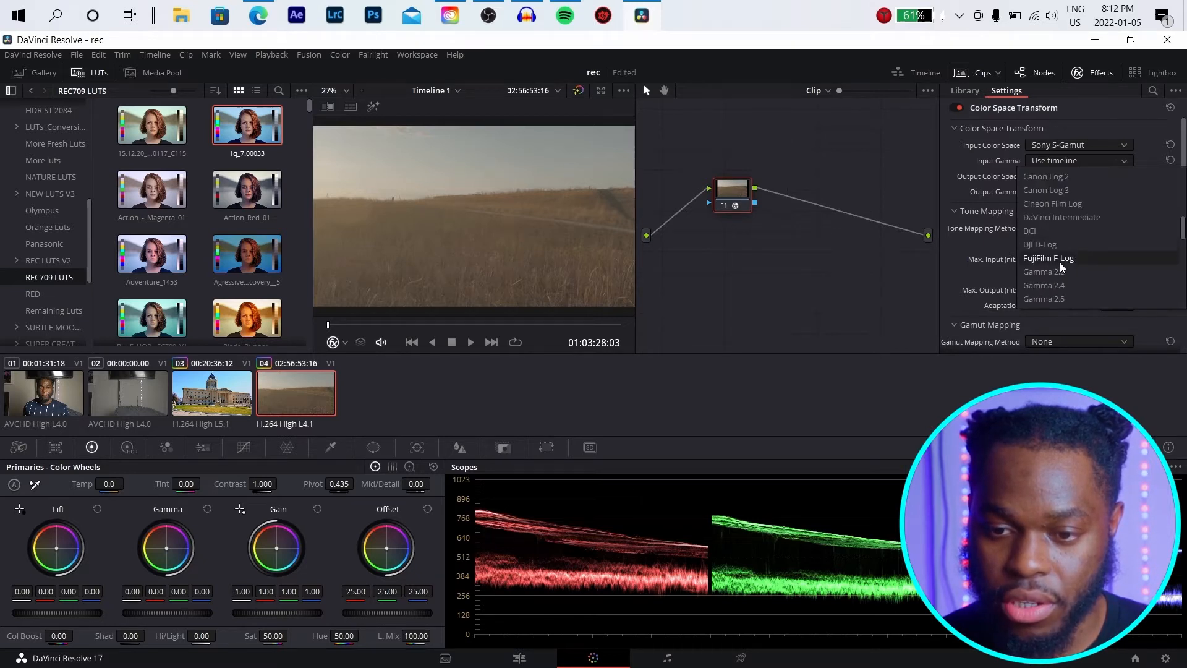
pyautogui.scroll(3, 1062, 260)
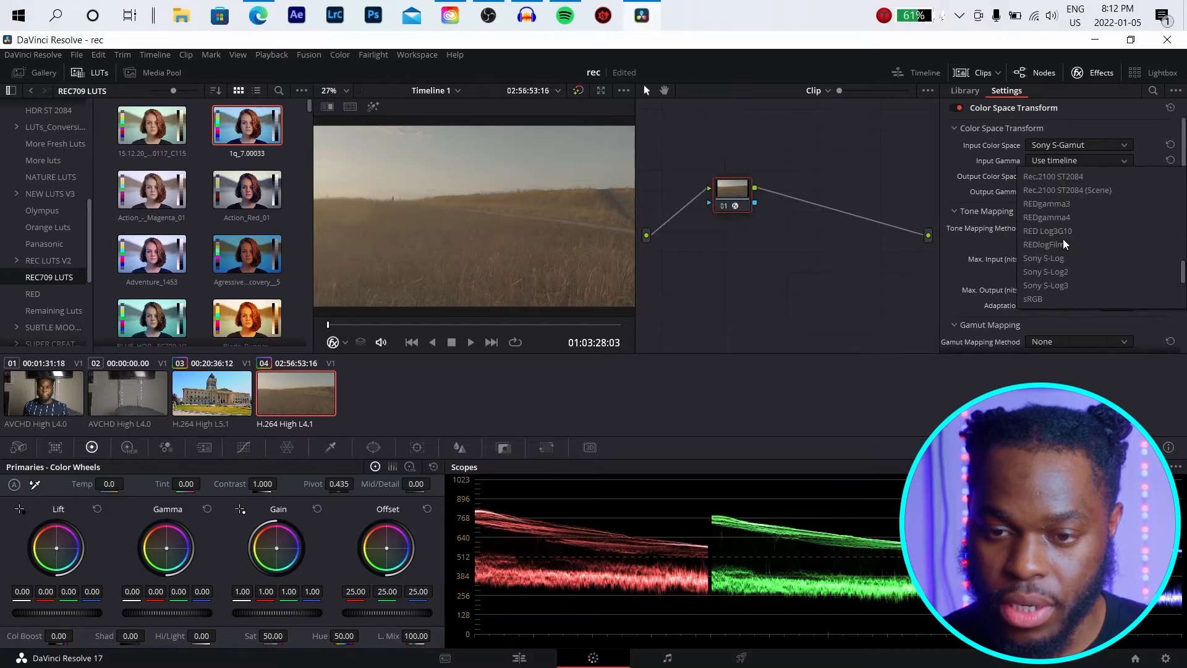
pyautogui.click(1063, 271)
# Set both the output color space and the output gamma of the Color Space Transform to Rec.709
pyautogui.click(1066, 178)
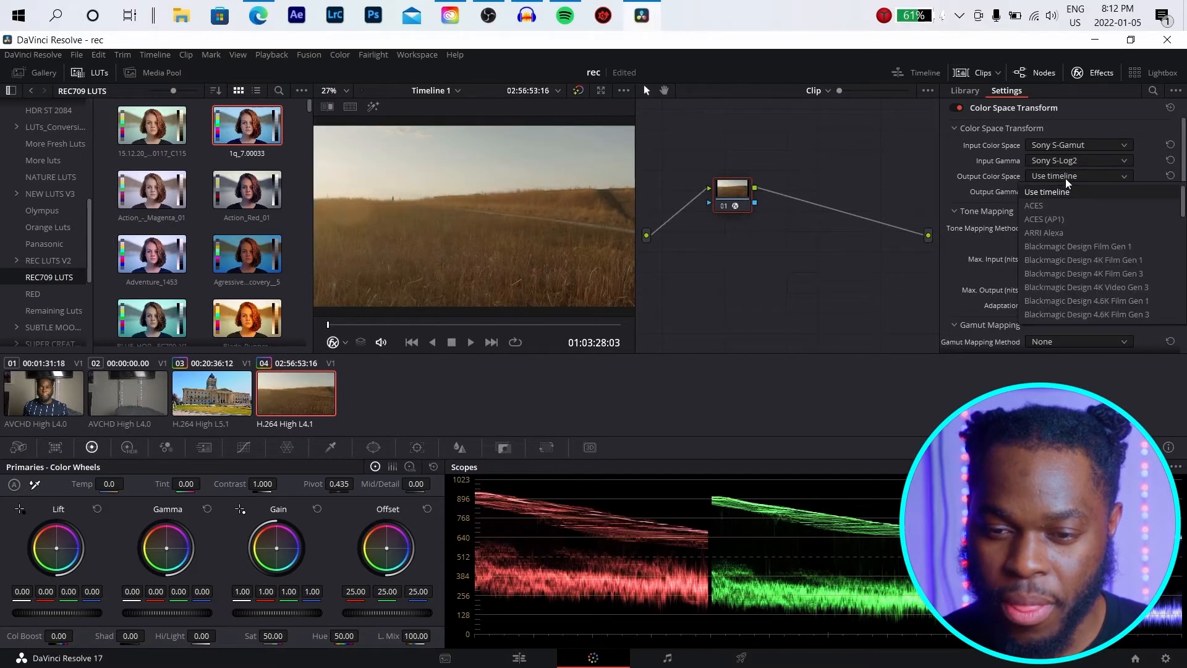
pyautogui.scroll(-5, 1045, 253)
pyautogui.scroll(5, 1053, 284)
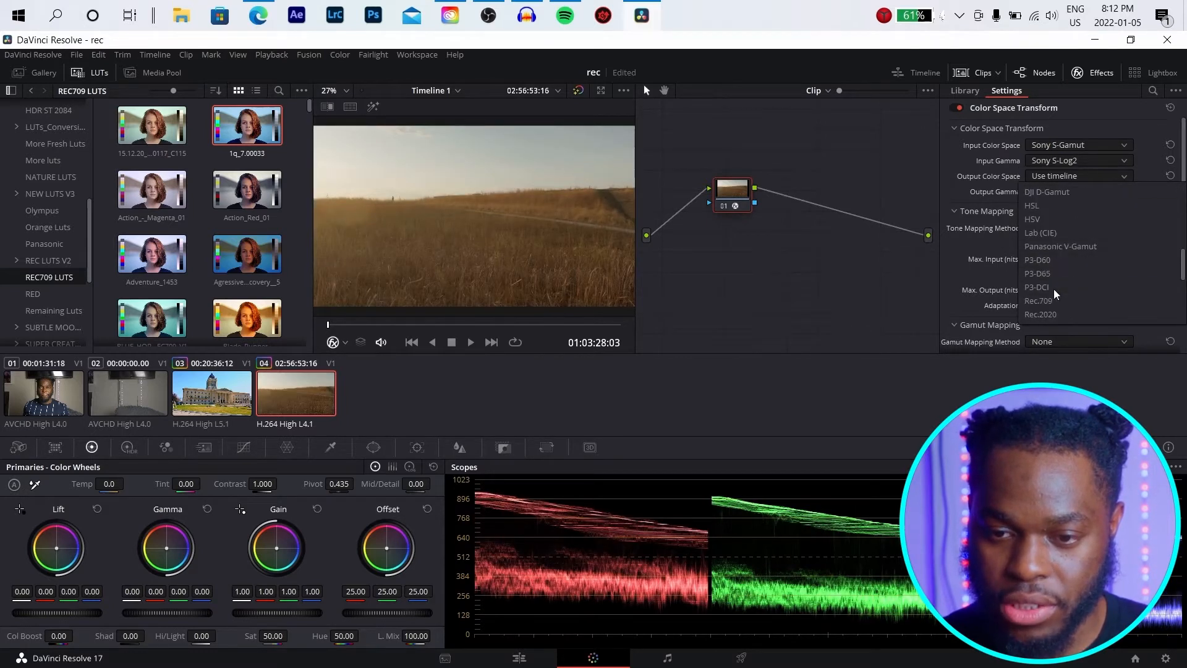
pyautogui.click(1063, 300)
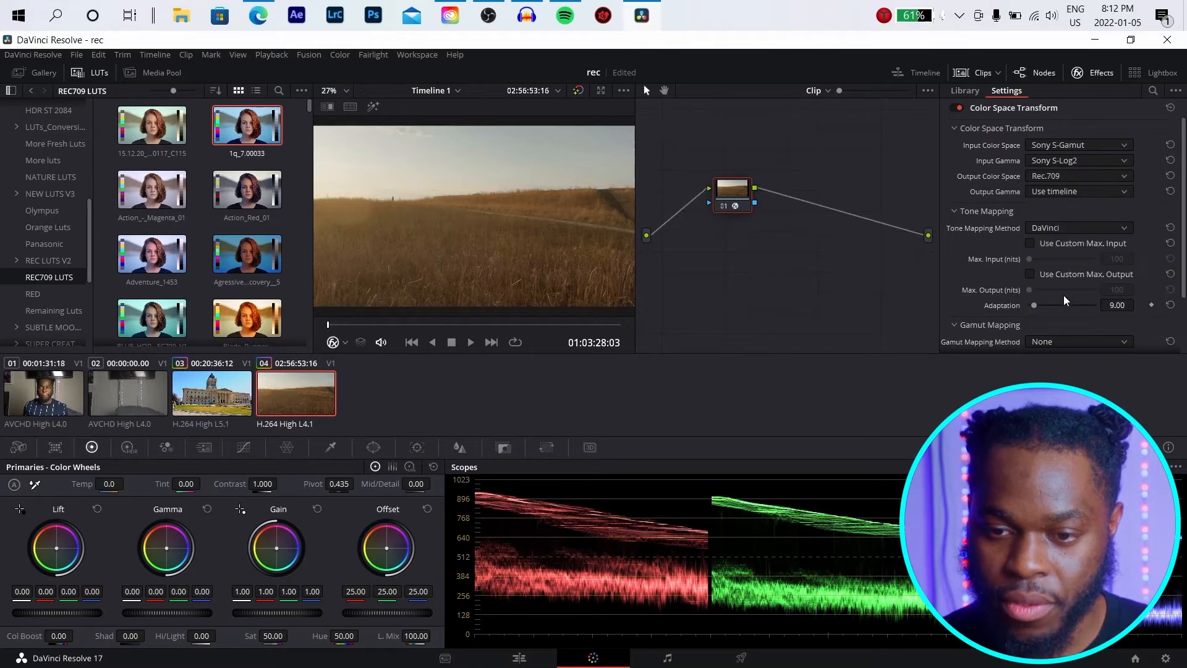
pyautogui.click(1057, 193)
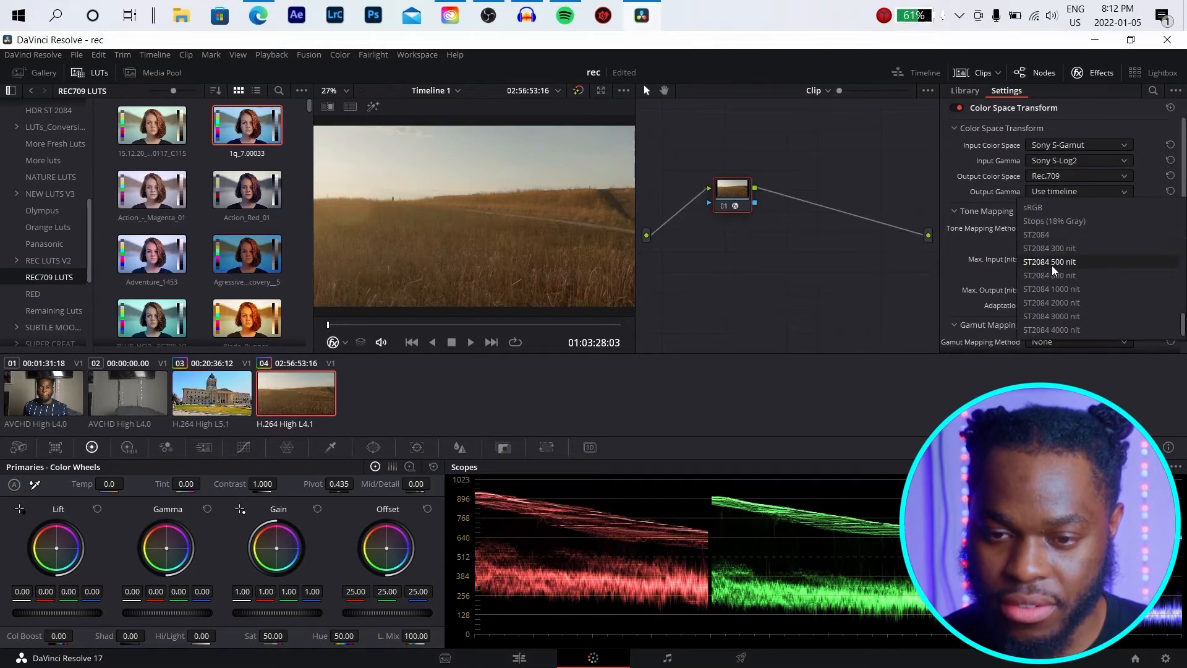
pyautogui.scroll(-5, 1052, 266)
pyautogui.scroll(3, 1069, 286)
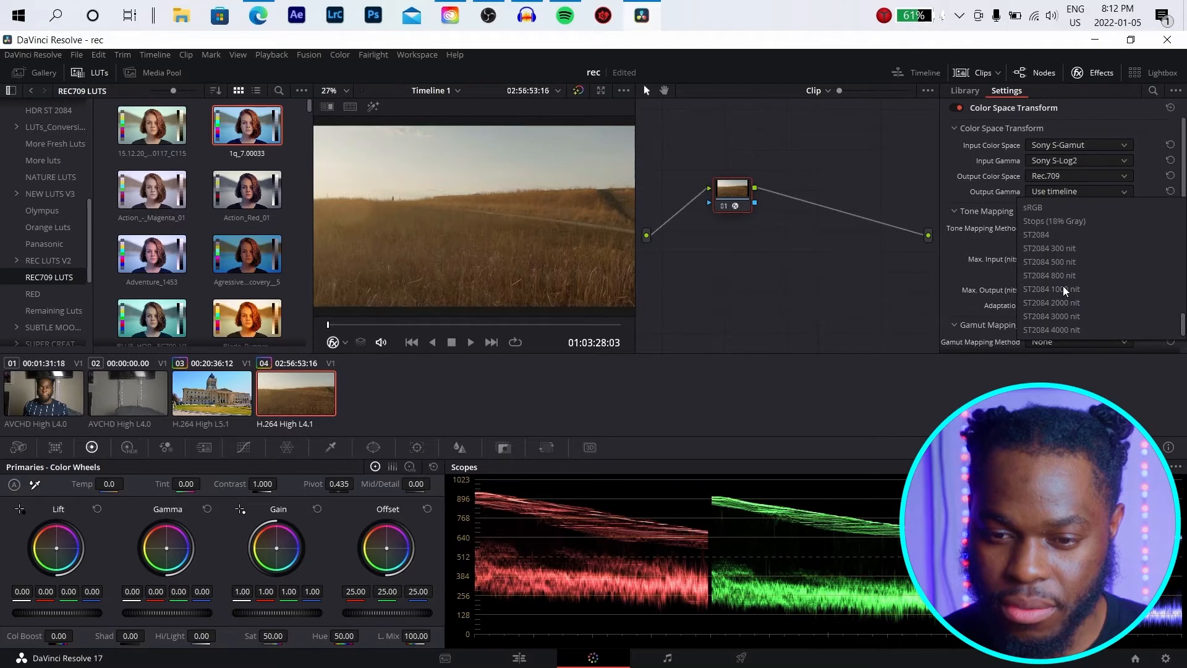
pyautogui.scroll(10, 1055, 217)
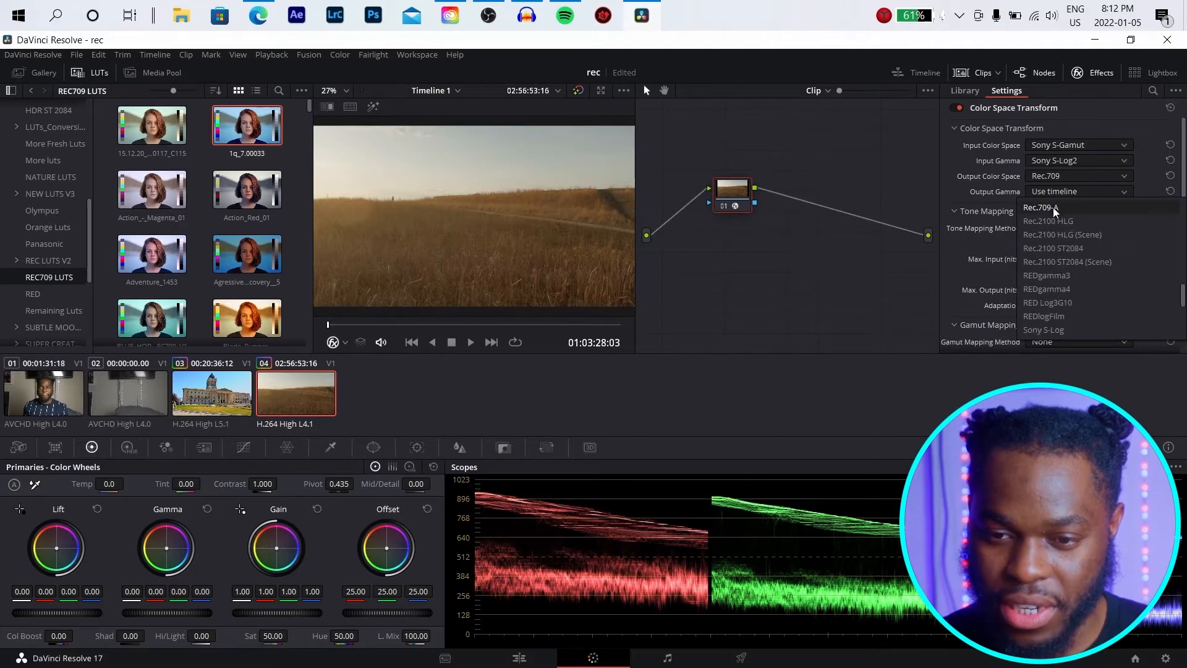
pyautogui.click(1063, 235)
# Set the transform's tone mapping method to Luminance Mapping and its gamut mapping method to Saturation Compression
pyautogui.click(1057, 229)
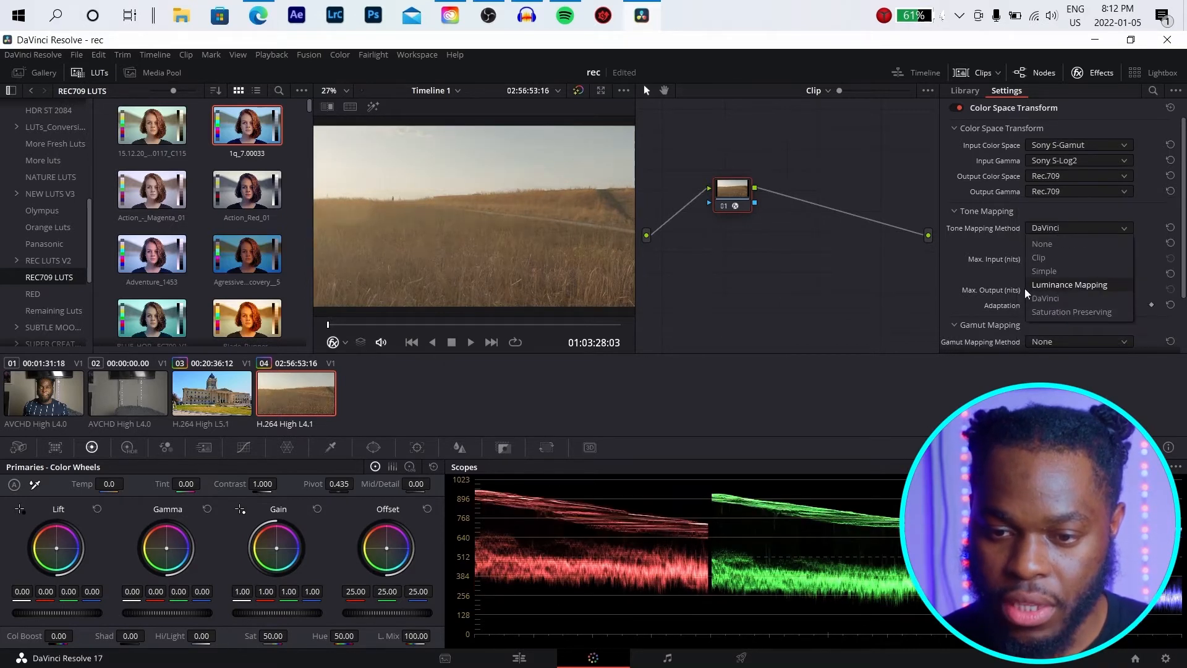
pyautogui.click(1063, 284)
pyautogui.scroll(-2, 1057, 282)
pyautogui.click(1068, 272)
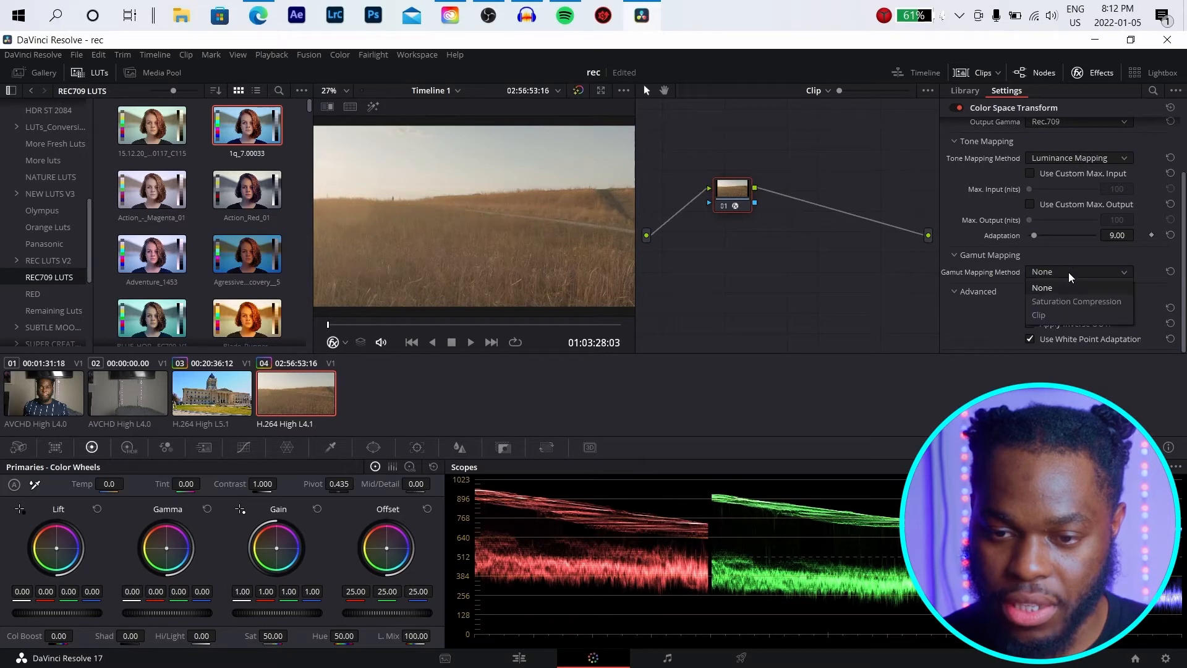
pyautogui.click(1077, 299)
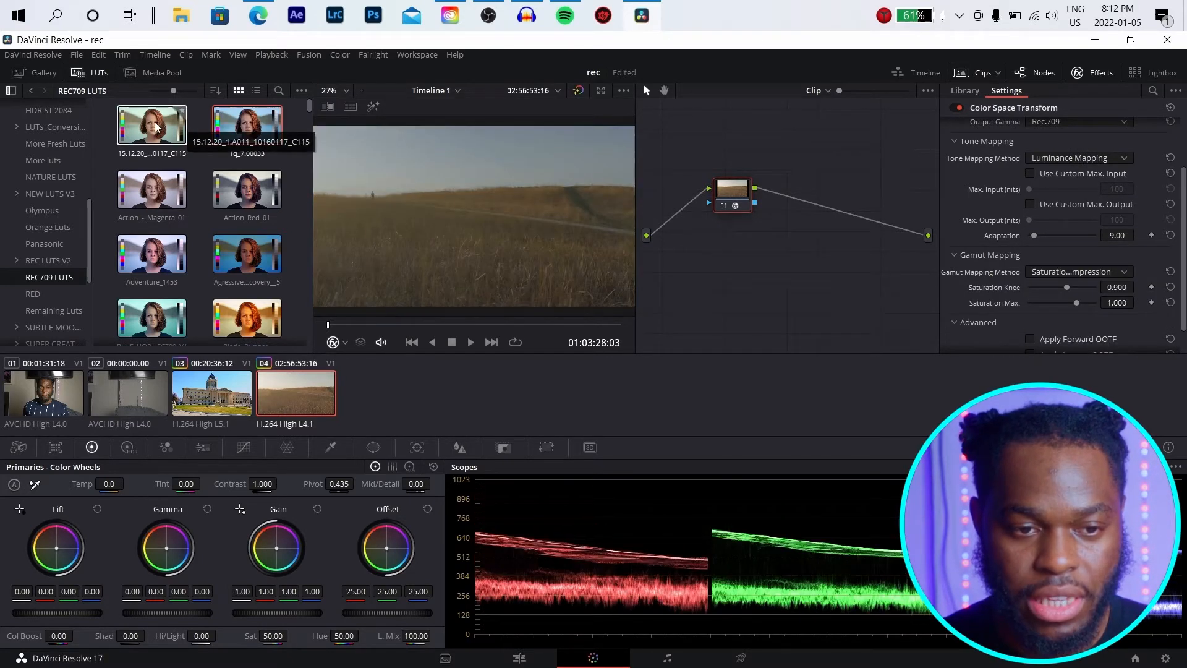
# Apply the 15.12.20_1.A011_10160117_C115 LUT to node 01 of the field clip
pyautogui.moveTo(146, 125); pyautogui.dragTo(744, 194)
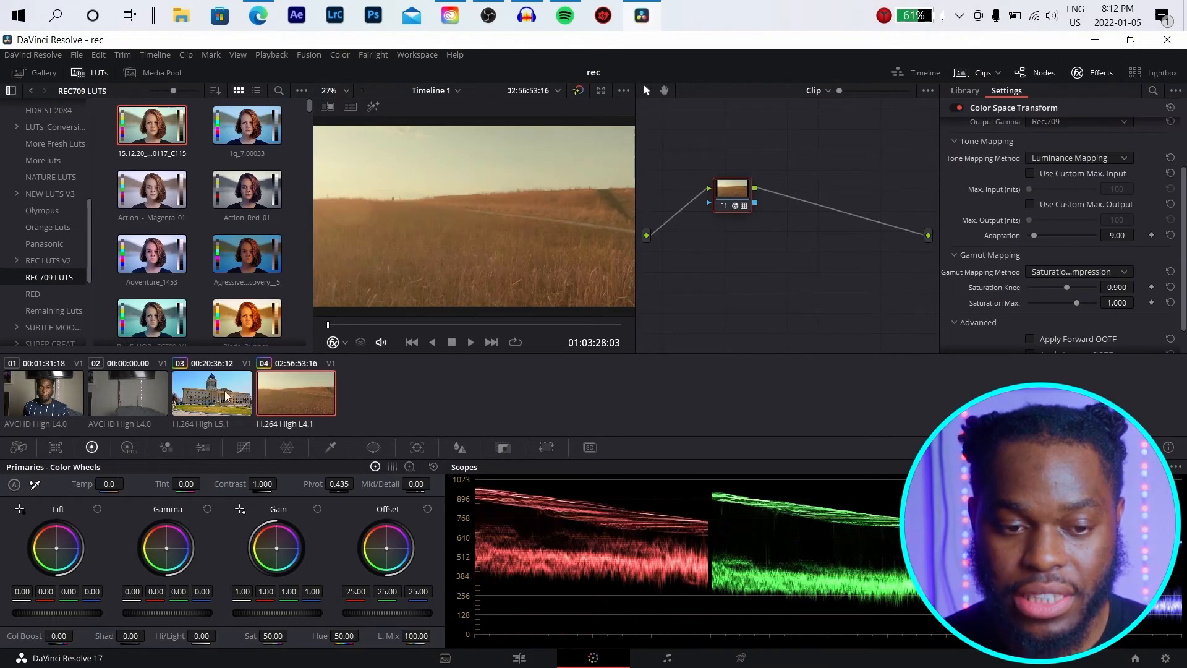
# Compare the building and field clips with and without their grades on the Edit page
pyautogui.click(217, 396)
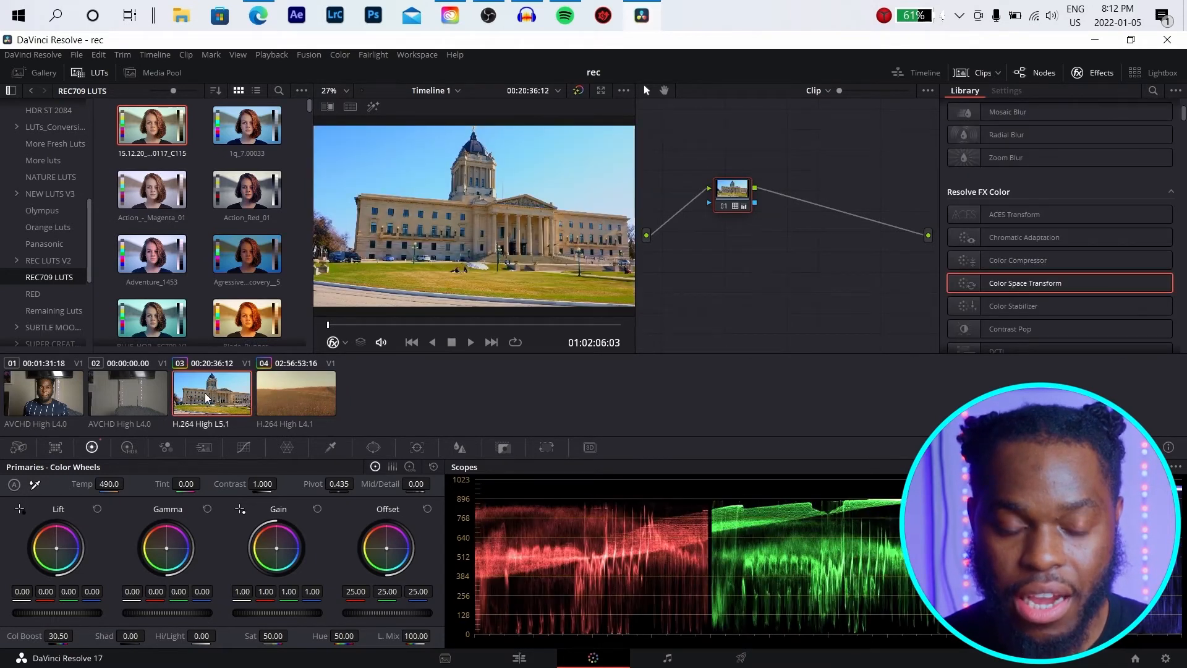
pyautogui.click(519, 659)
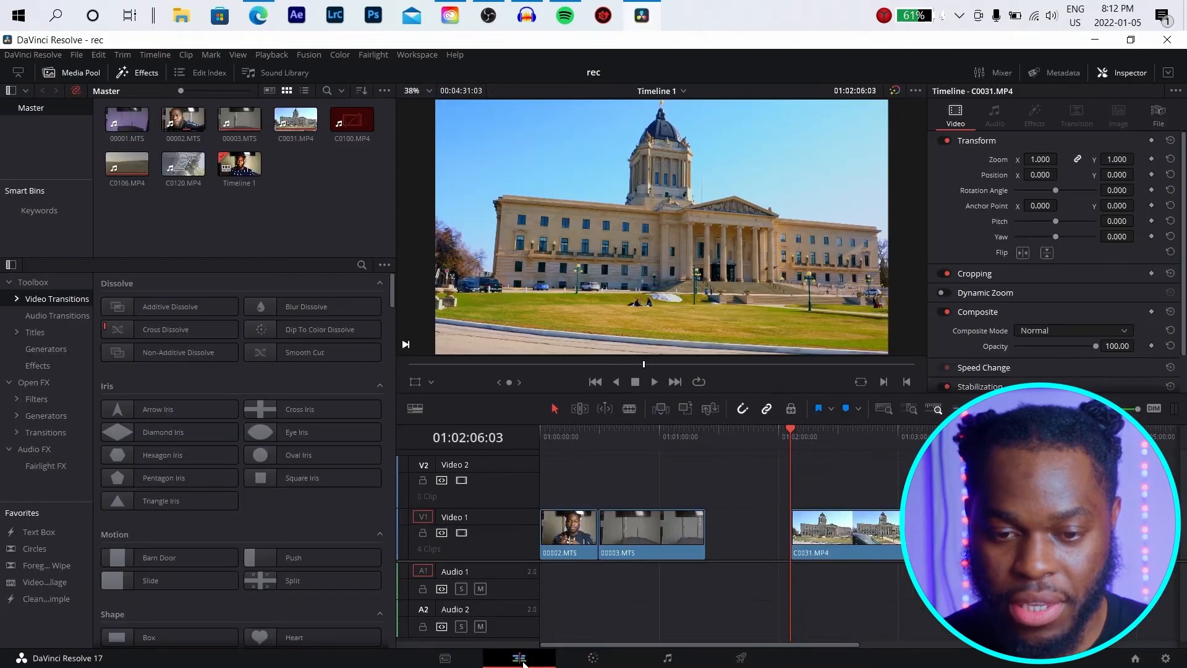
pyautogui.click(863, 435)
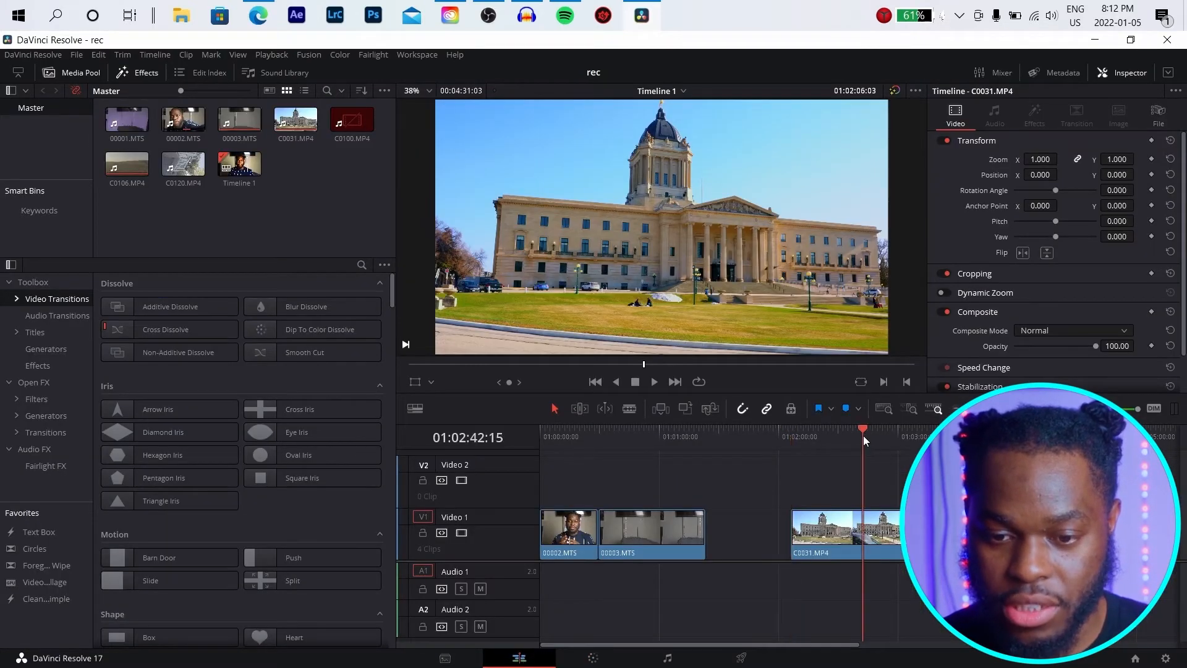
pyautogui.click(896, 89)
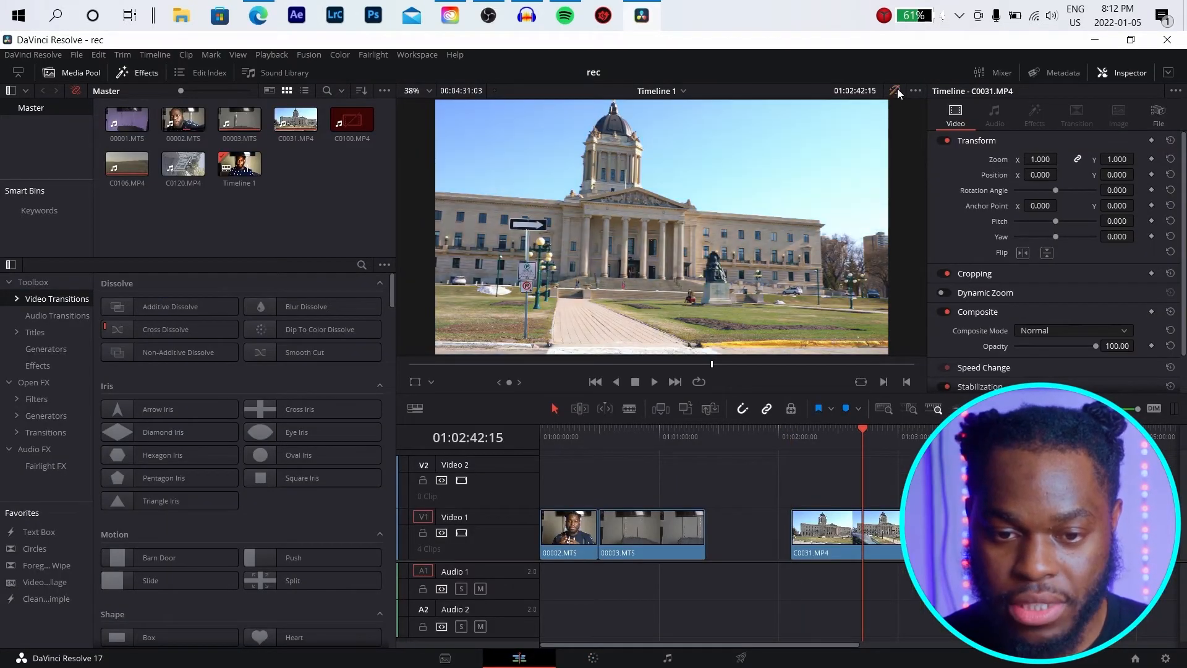
pyautogui.click(896, 89)
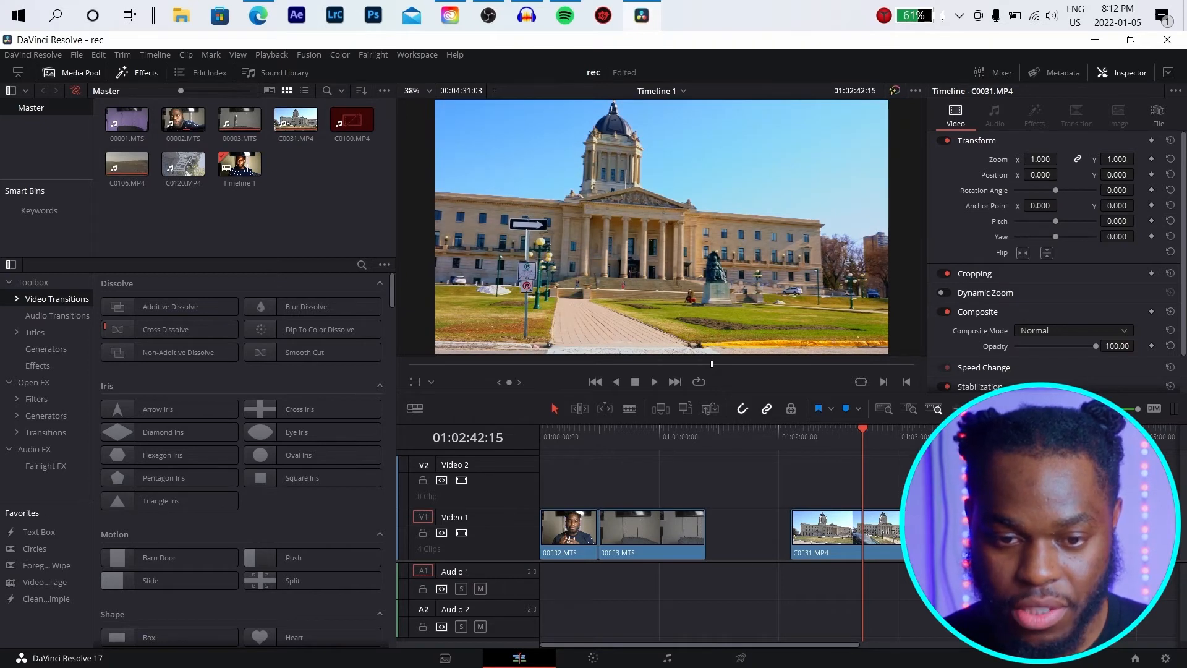
pyautogui.press('Down')
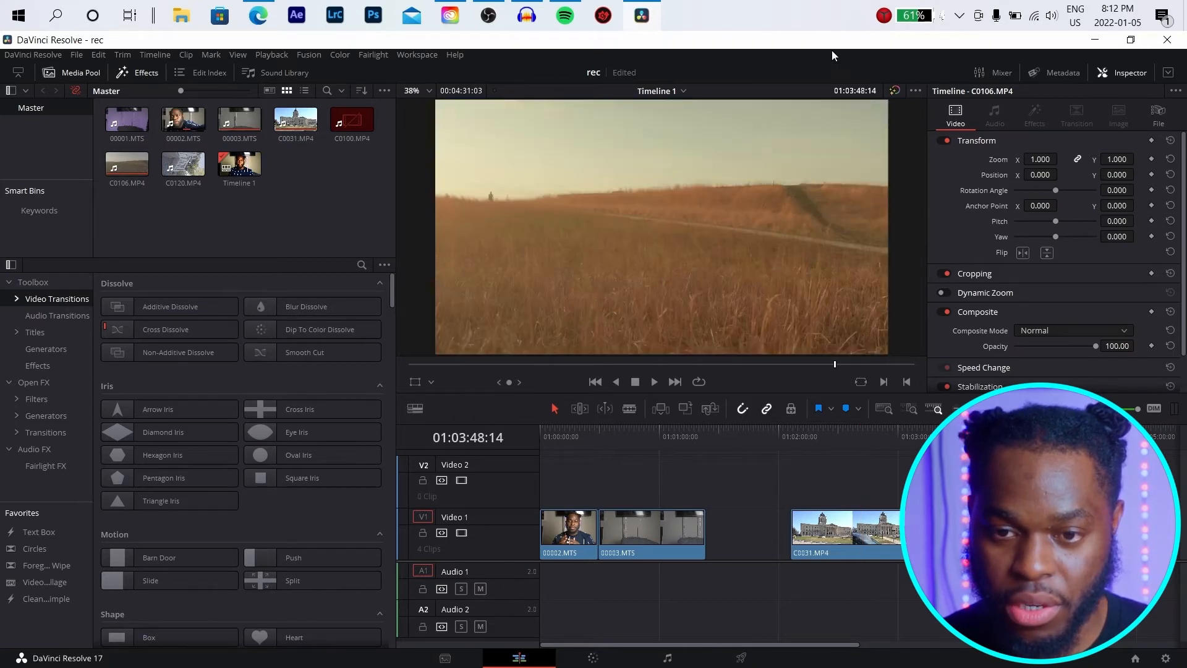
pyautogui.click(894, 91)
pyautogui.click(893, 91)
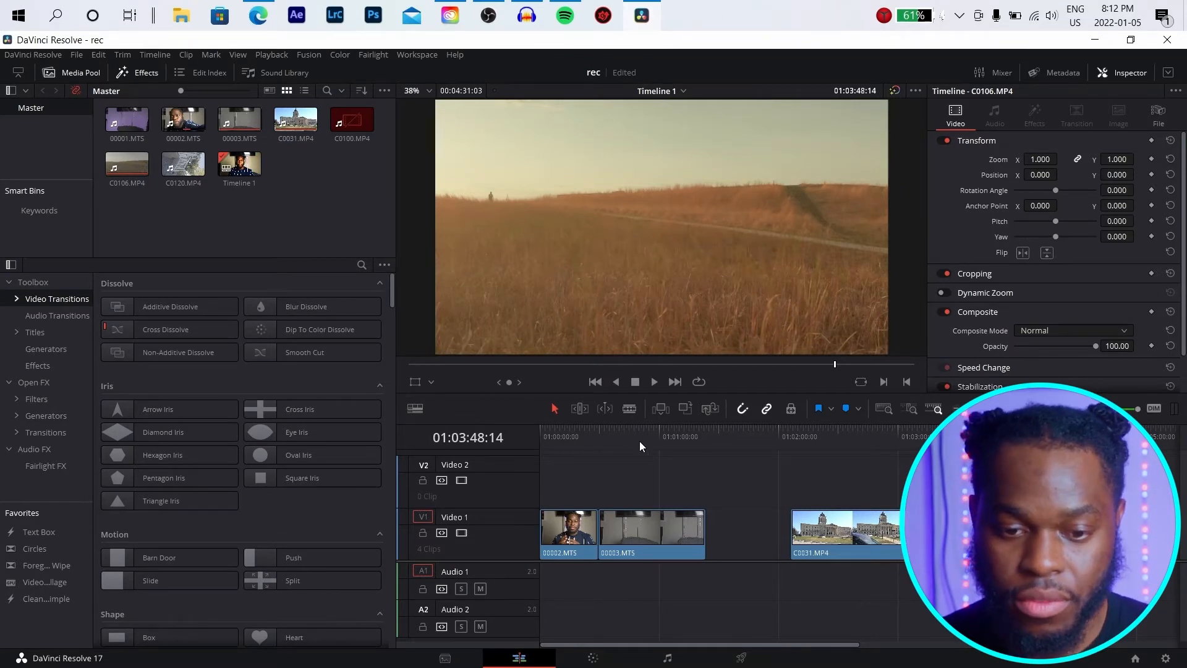
# Return to the Color page and preview the built-in Arri and Blackmagic Design LUTs on clip 01
pyautogui.moveTo(644, 435)
pyautogui.mouseDown()
pyautogui.moveTo(533, 432)
pyautogui.moveTo(637, 433)
pyautogui.mouseUp()
pyautogui.click(594, 657)
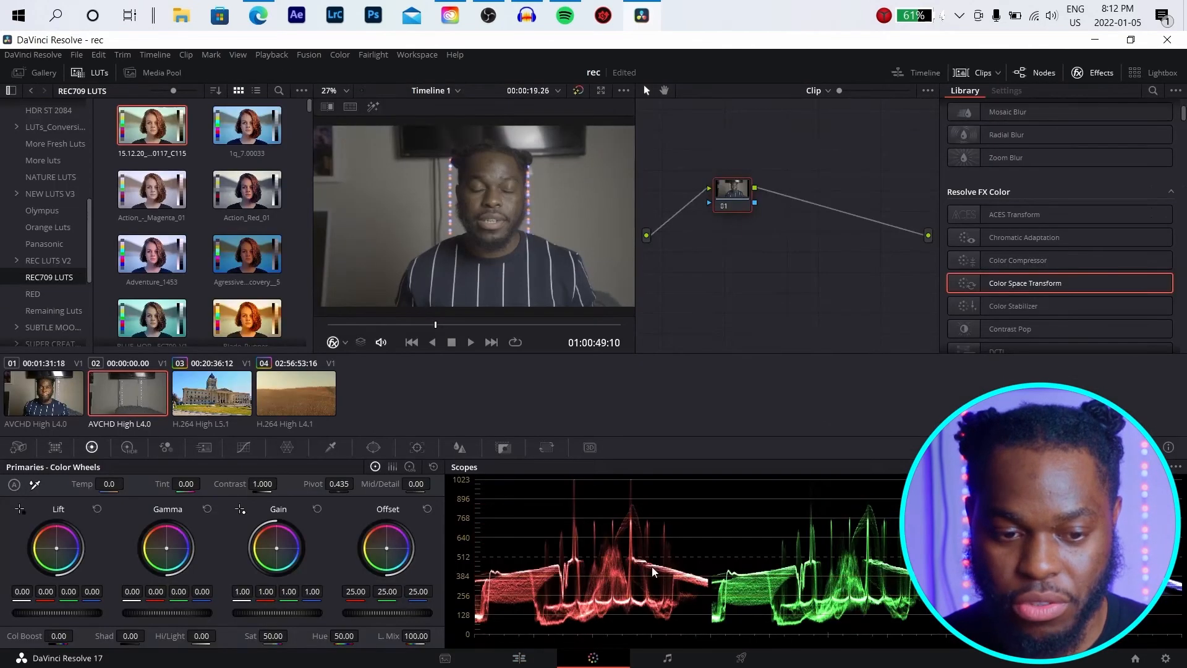
pyautogui.click(209, 392)
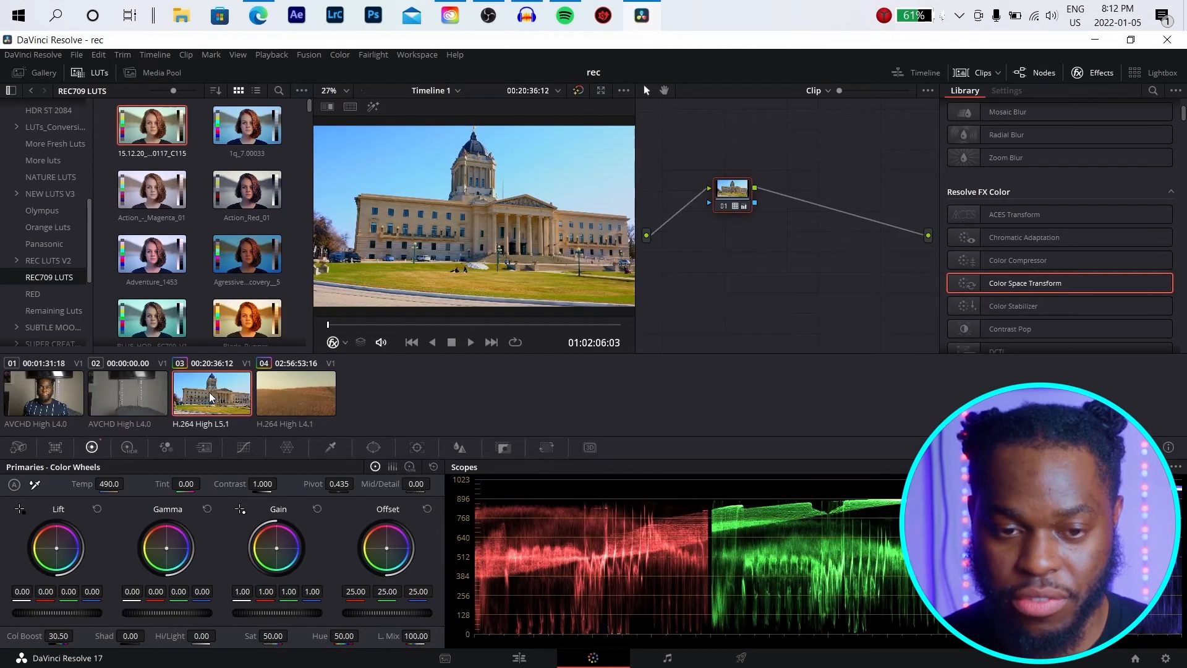
pyautogui.click(40, 392)
pyautogui.scroll(5, 64, 239)
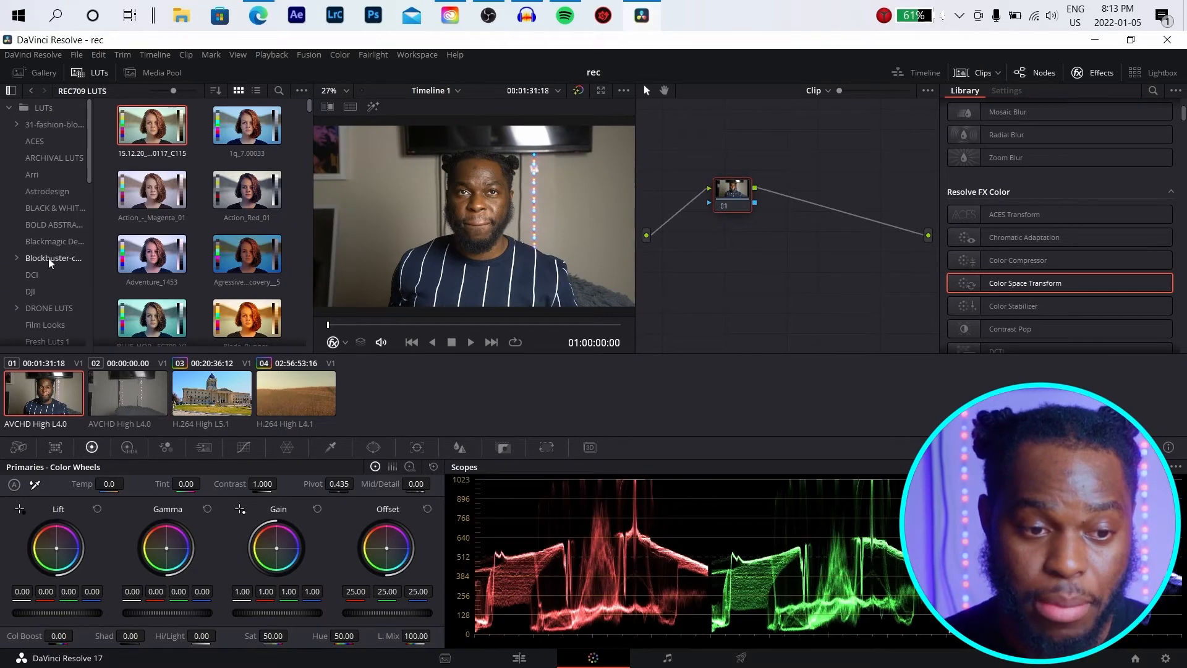
pyautogui.scroll(-3, 48, 258)
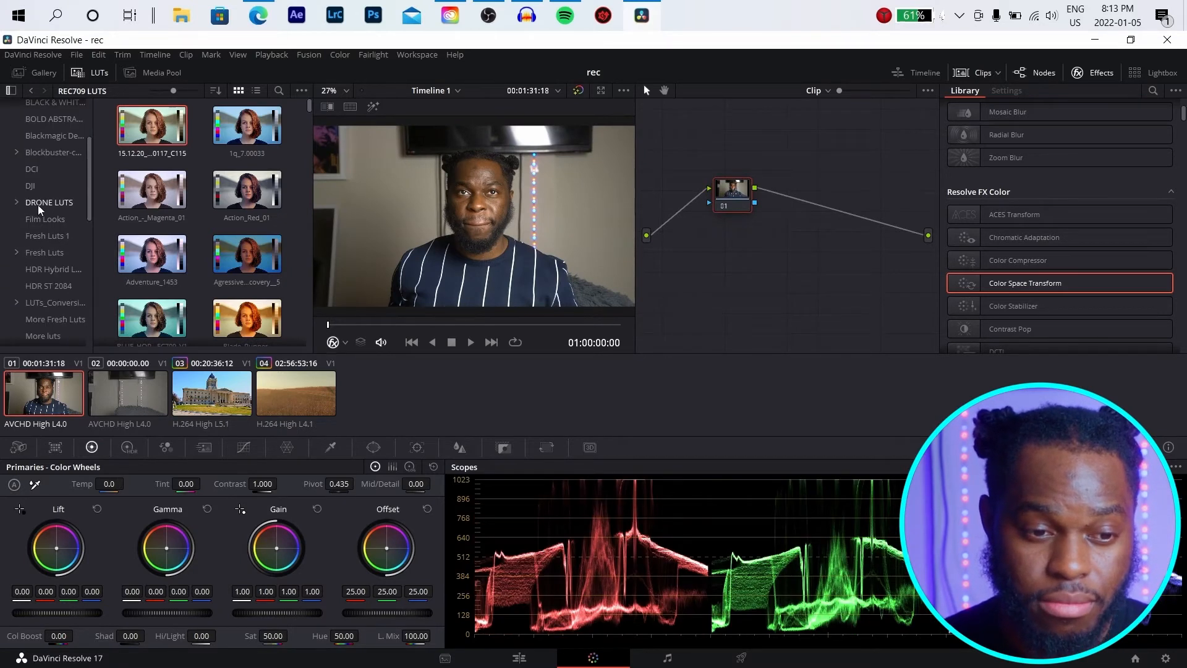
pyautogui.scroll(3, 50, 231)
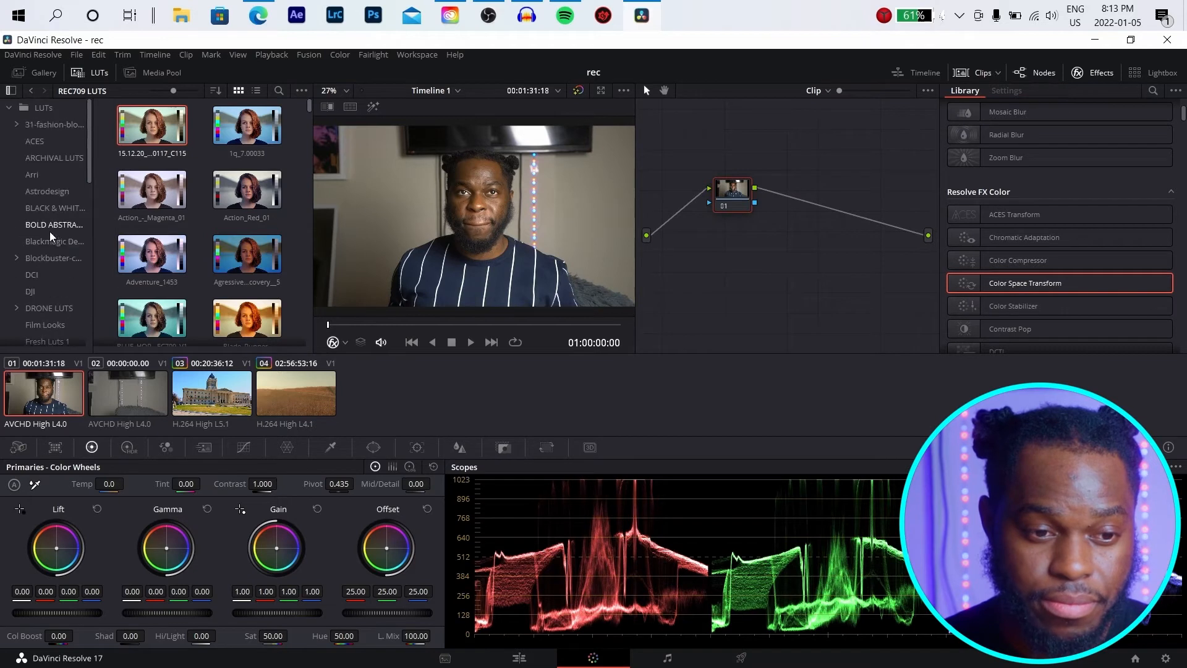
pyautogui.click(31, 142)
pyautogui.click(35, 173)
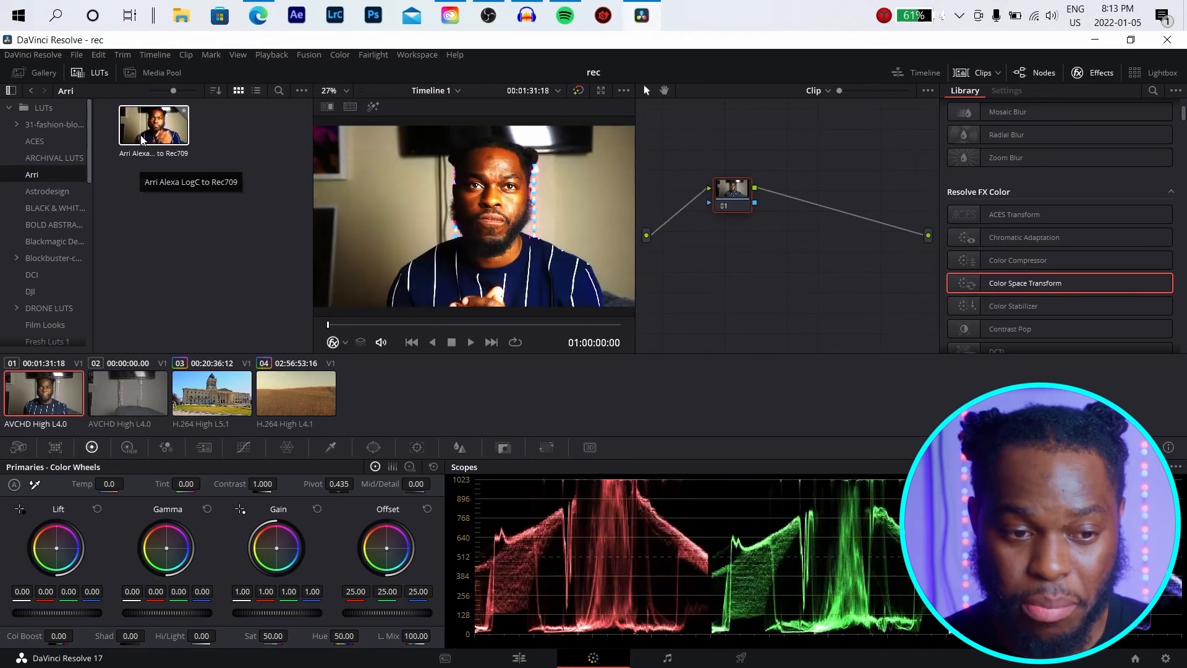
pyautogui.click(62, 237)
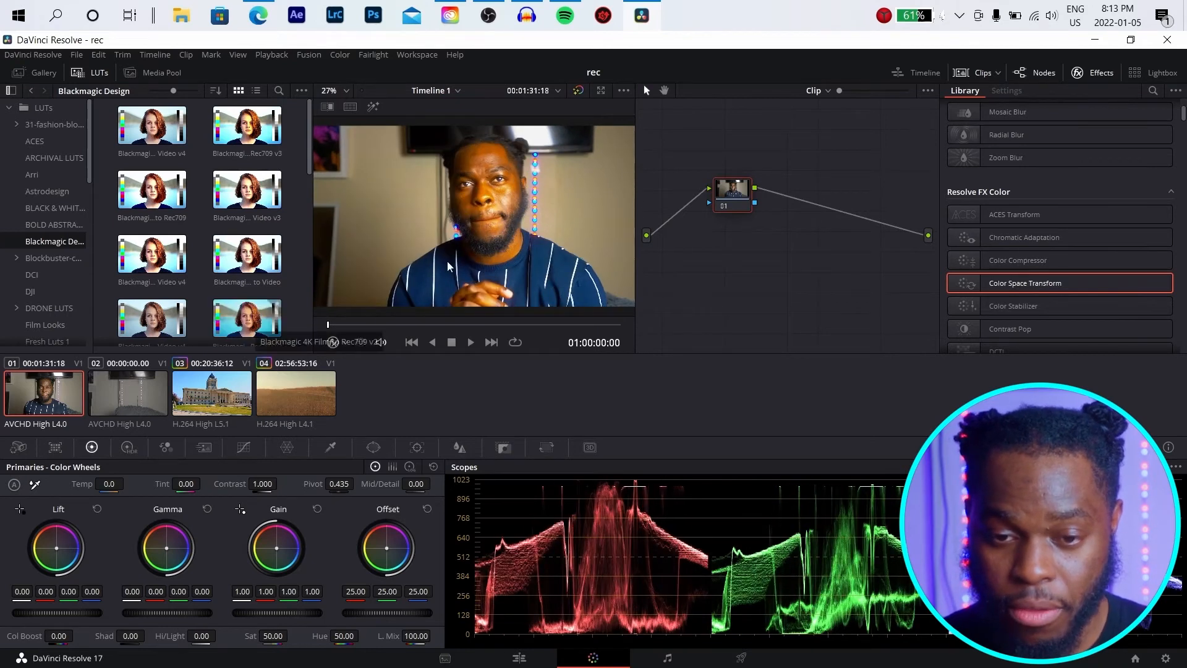
# Copy the grade of building clip 03 onto clip 01
pyautogui.click(232, 399)
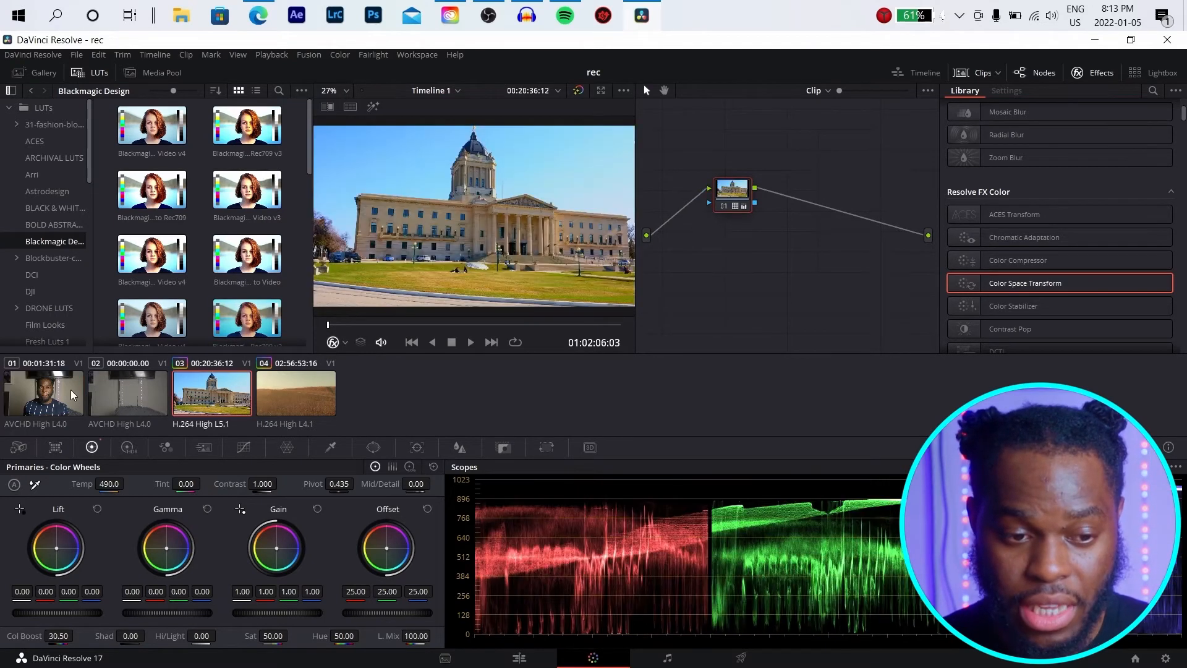
pyautogui.hotkey('ctrl', 'Home')
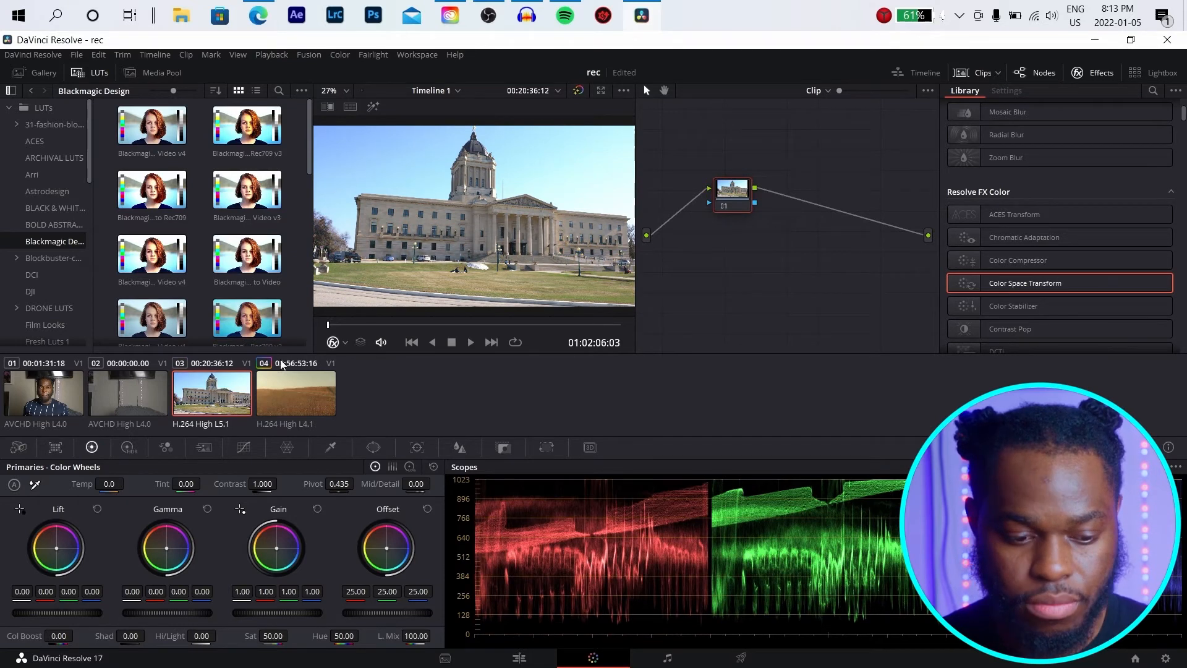
pyautogui.hotkey('ctrl', 'z')
pyautogui.click(57, 390)
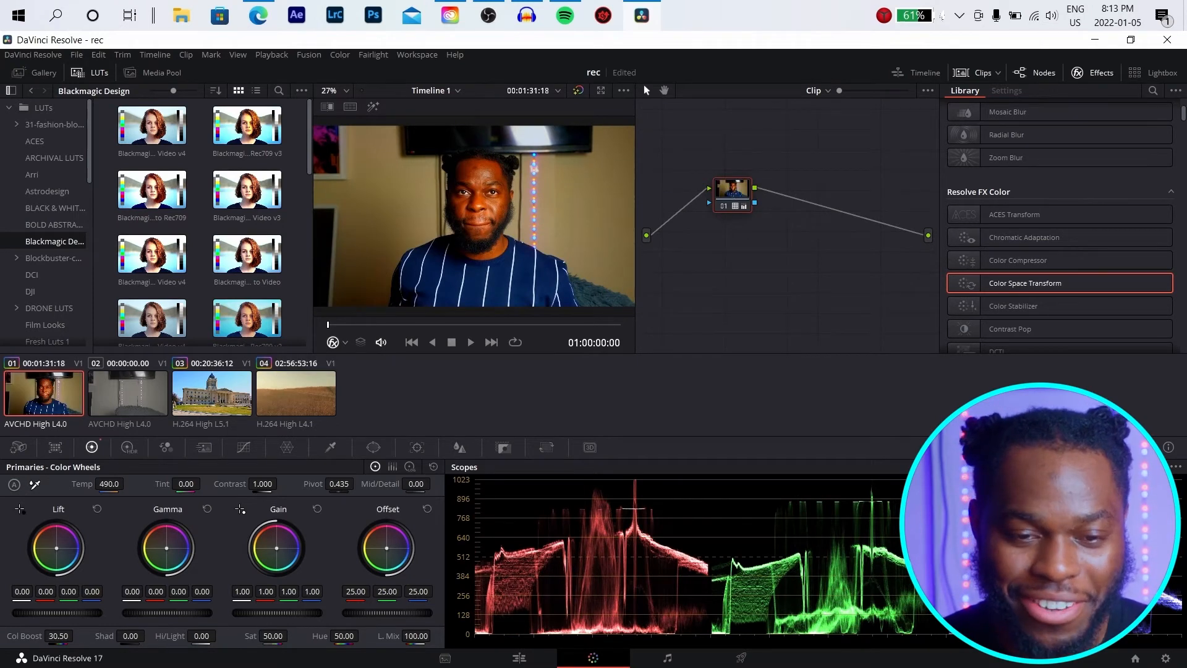
# Set clip 01's primary color temperature to -580 and its color boost to -5.50
pyautogui.moveTo(109, 484); pyautogui.dragTo(114, 483)
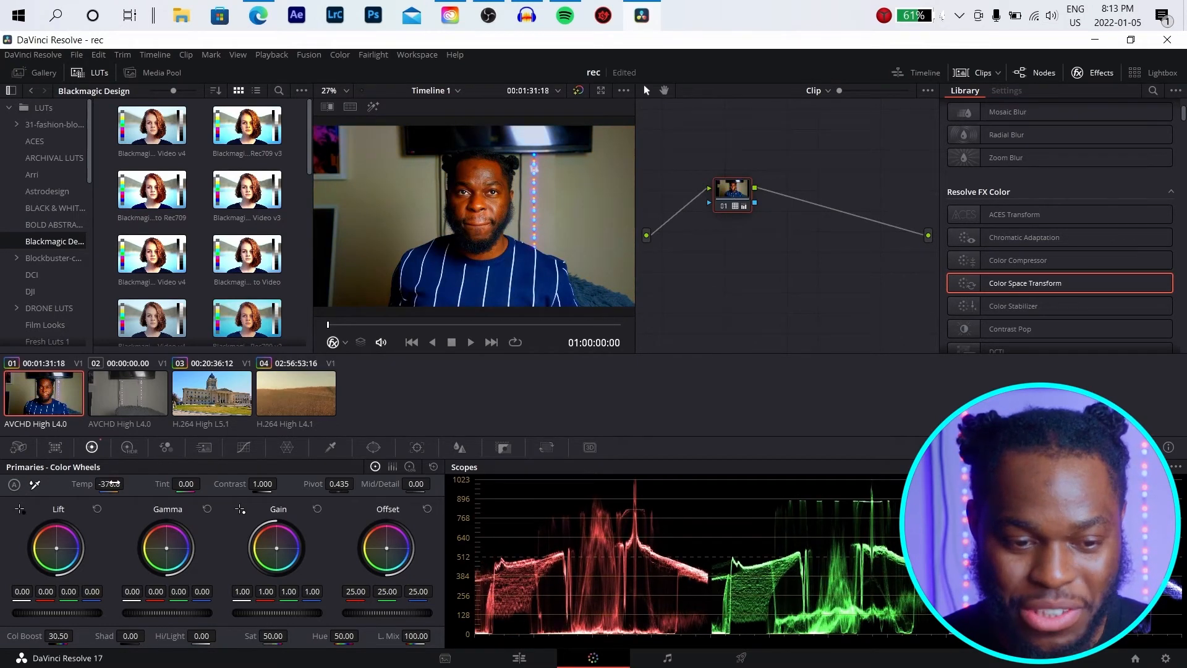
pyautogui.moveTo(57, 635); pyautogui.dragTo(77, 636)
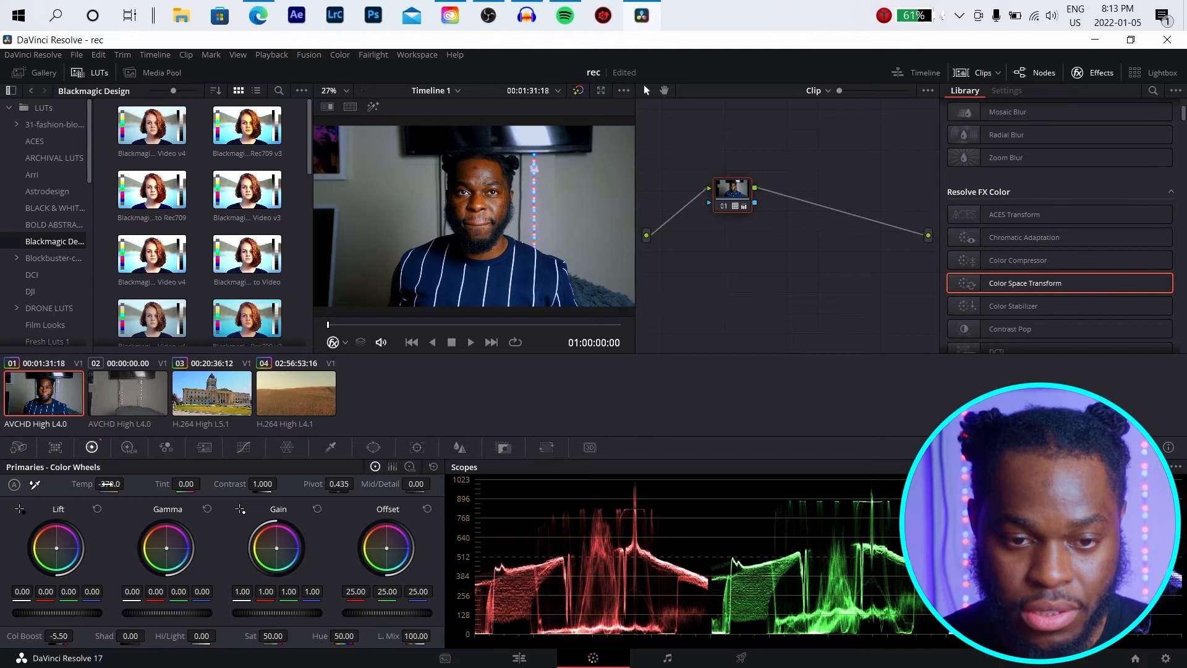
pyautogui.moveTo(110, 483)
pyautogui.mouseDown()
pyautogui.moveTo(100, 483)
pyautogui.moveTo(132, 483)
pyautogui.mouseUp()
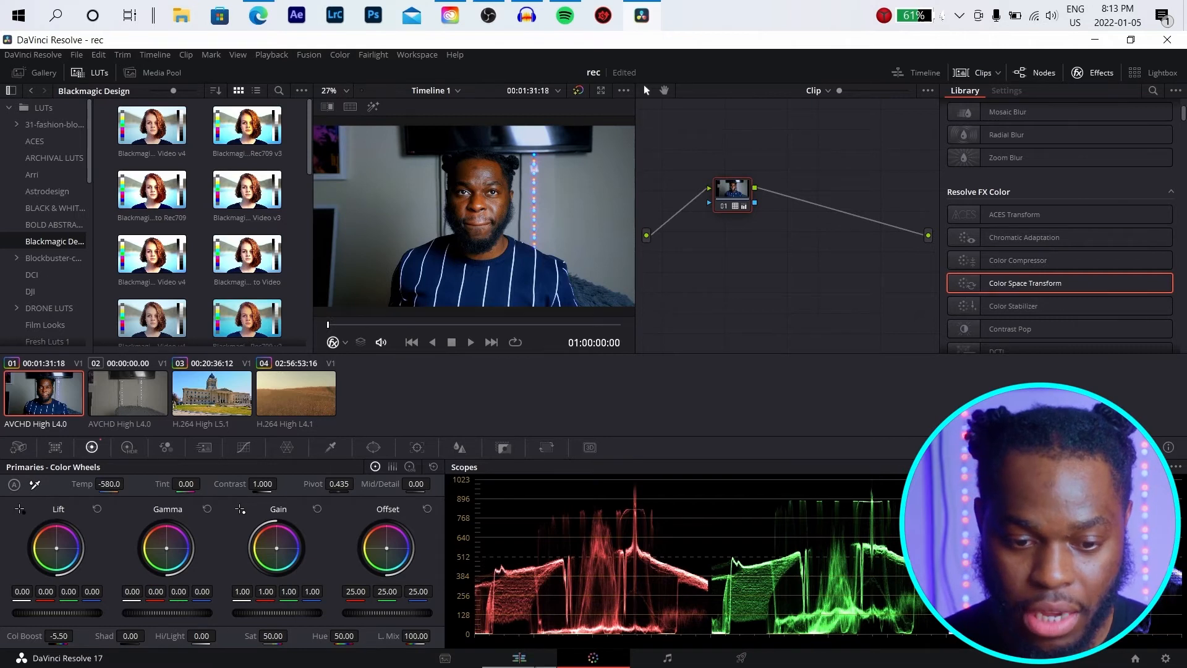
# Compare clip 00002.MTS with and without its grade on the Edit page and view the building clip
pyautogui.click(519, 658)
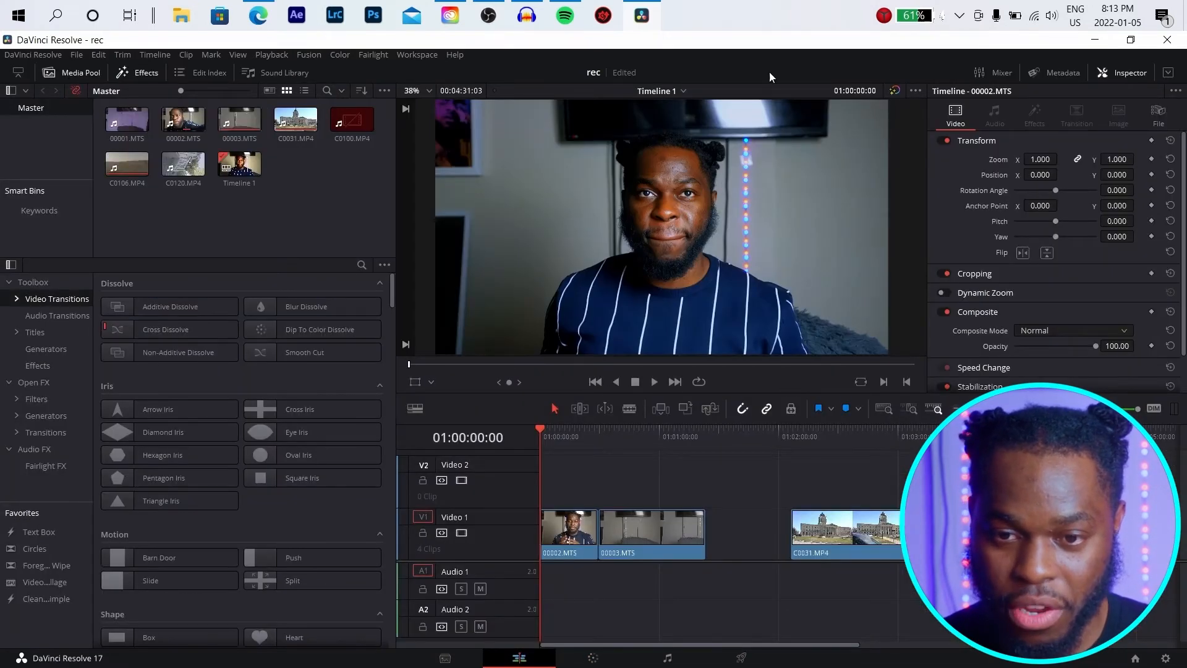
pyautogui.click(894, 91)
pyautogui.click(895, 92)
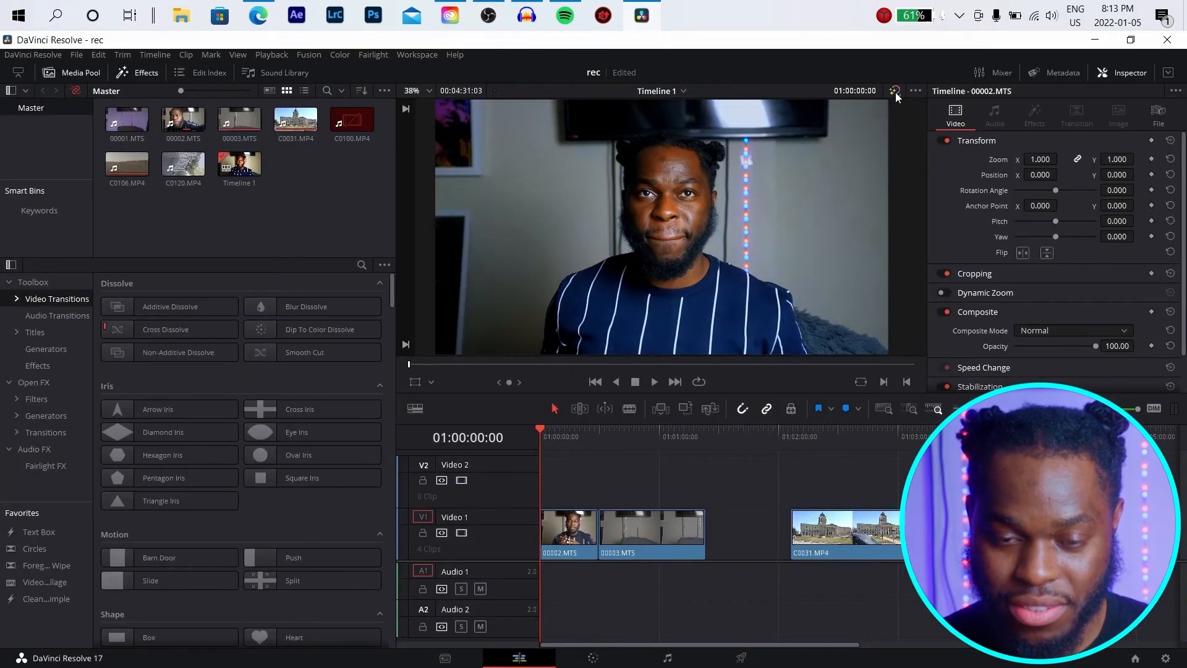
pyautogui.click(873, 444)
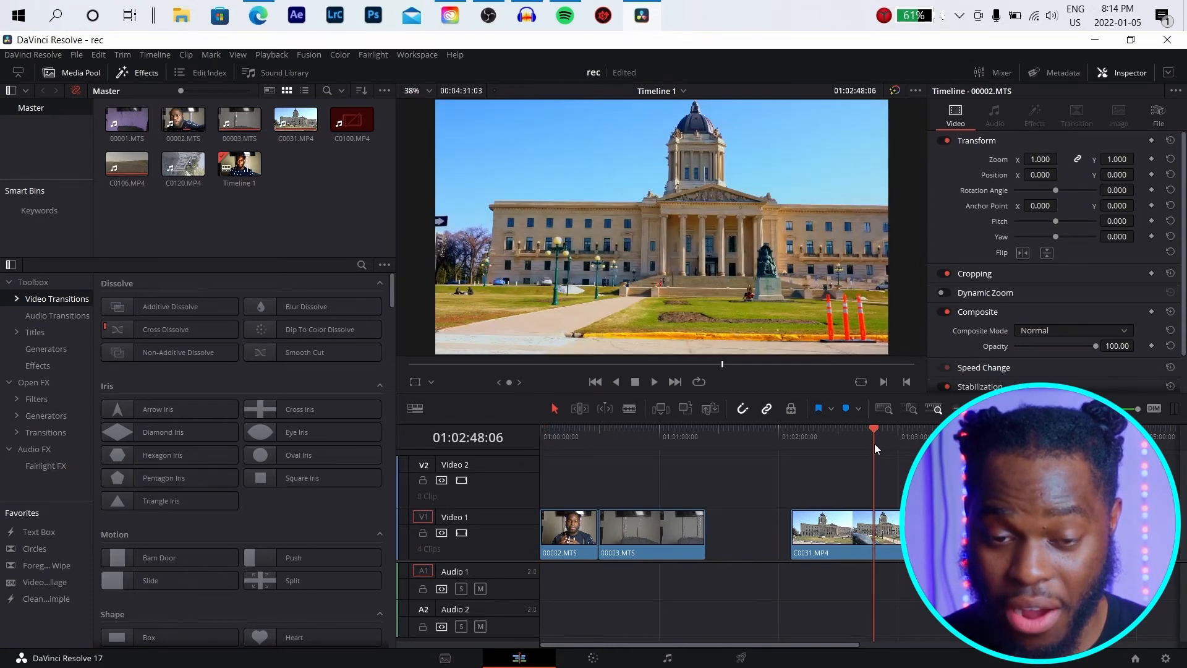
pyautogui.click(873, 444)
pyautogui.moveTo(873, 444); pyautogui.dragTo(571, 437)
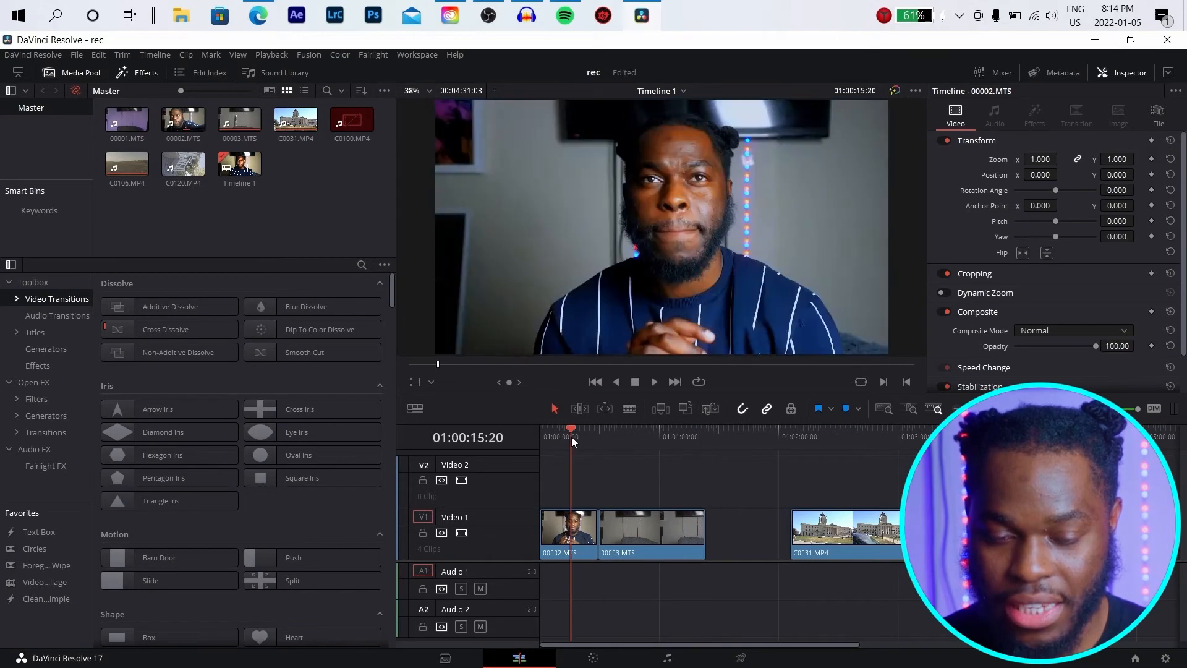
# Return to the Color page and set clip 01's primary color temperature to -690 and its color boost to -10.00
pyautogui.click(593, 658)
pyautogui.moveTo(99, 497); pyautogui.dragTo(93, 497)
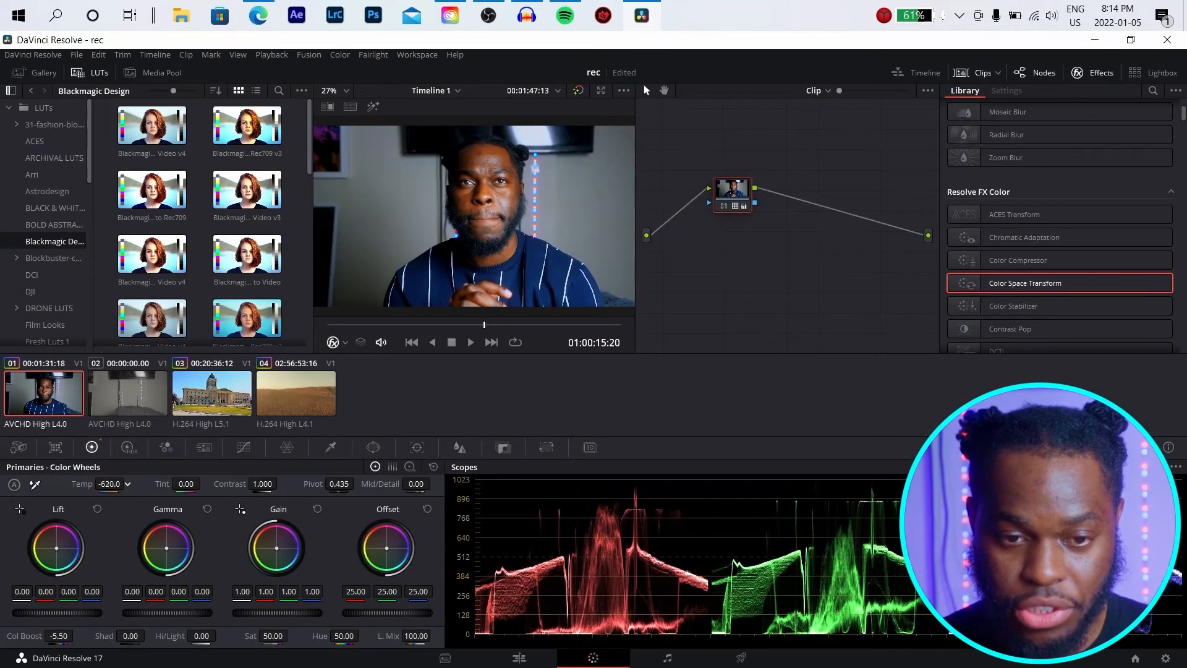
pyautogui.moveTo(59, 635); pyautogui.dragTo(53, 636)
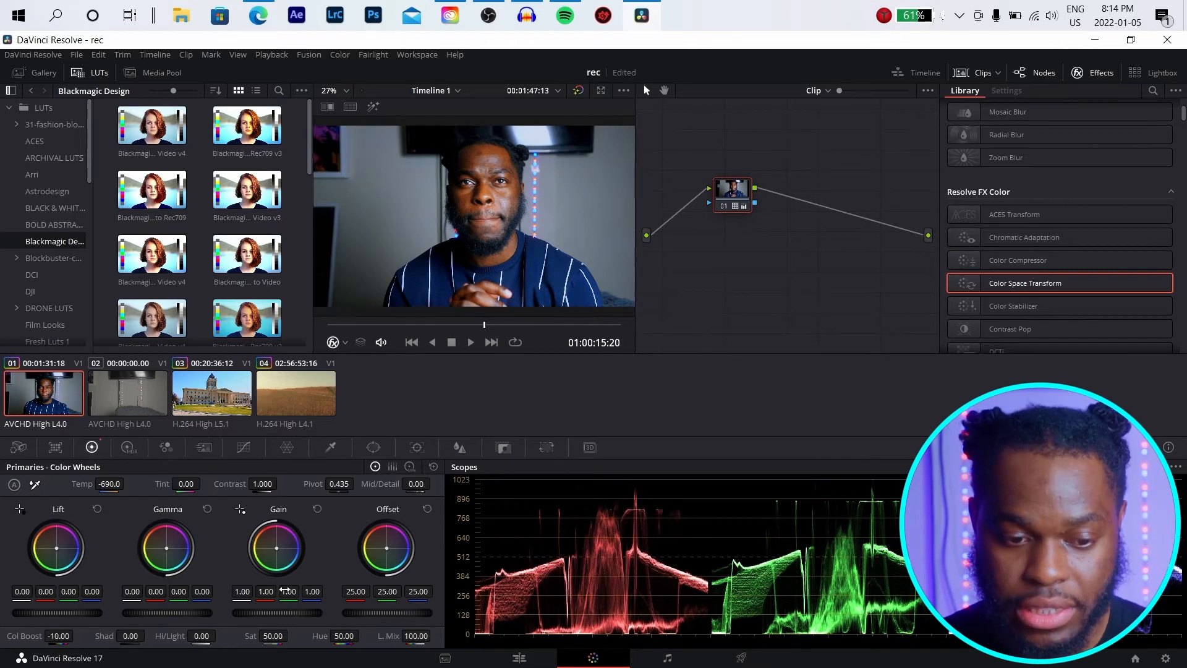
# Set clip 01's contrast to 0.920, saturation to 48.60 and highlights to 16.50
pyautogui.moveTo(260, 482); pyautogui.dragTo(254, 483)
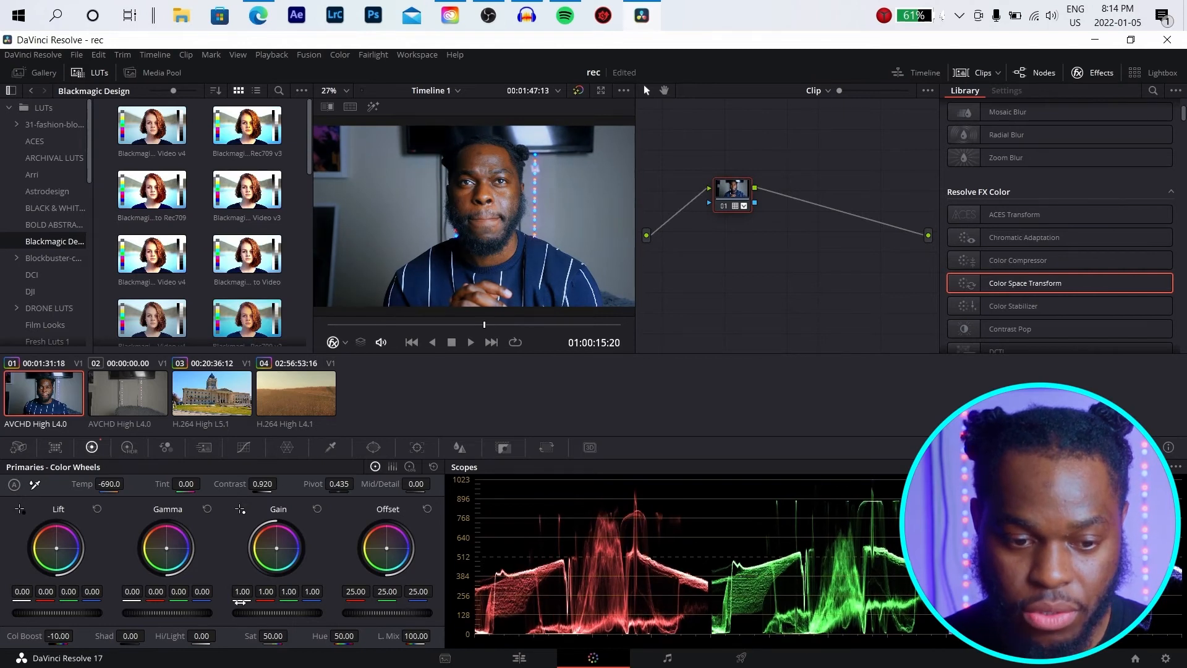
pyautogui.moveTo(274, 636); pyautogui.dragTo(186, 637)
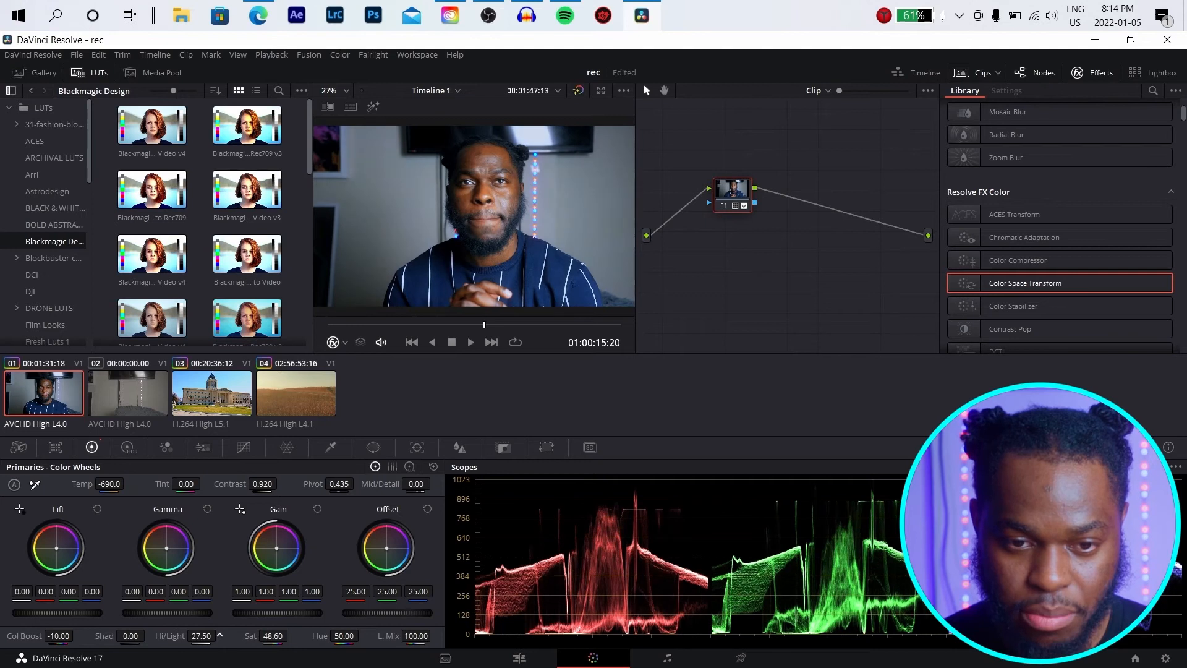
pyautogui.moveTo(204, 636); pyautogui.dragTo(202, 637)
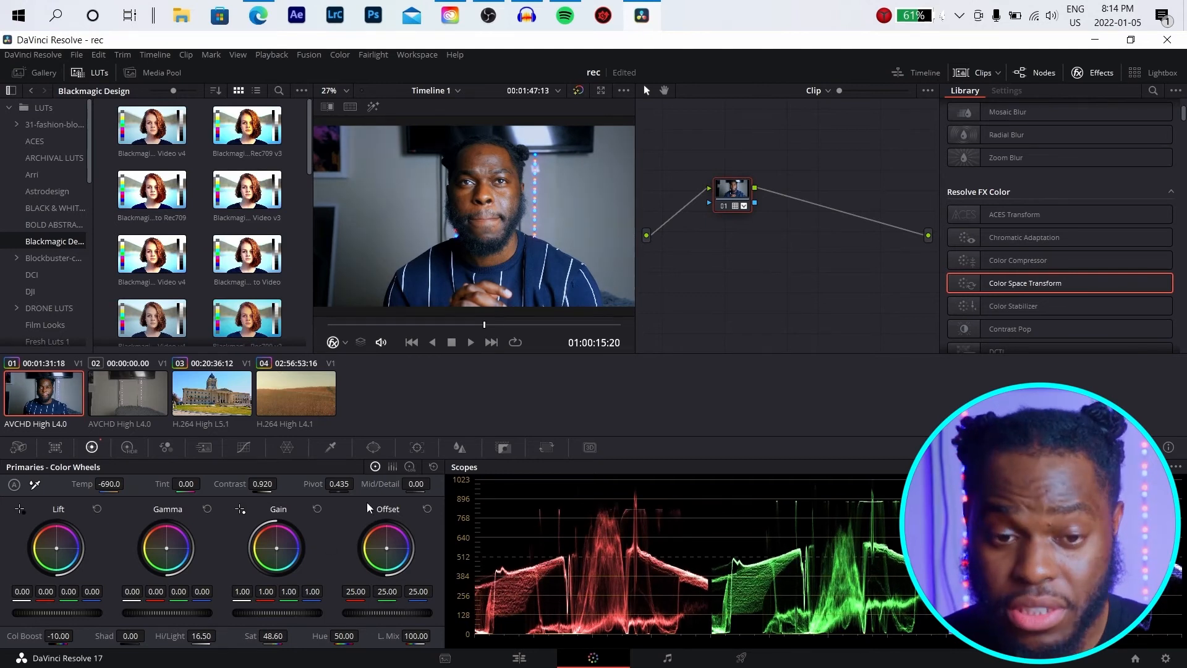
# Compare clip 00002.MTS with and without its adjusted grade on the Edit page, play it back, and view clip 00003.MTS
pyautogui.click(519, 657)
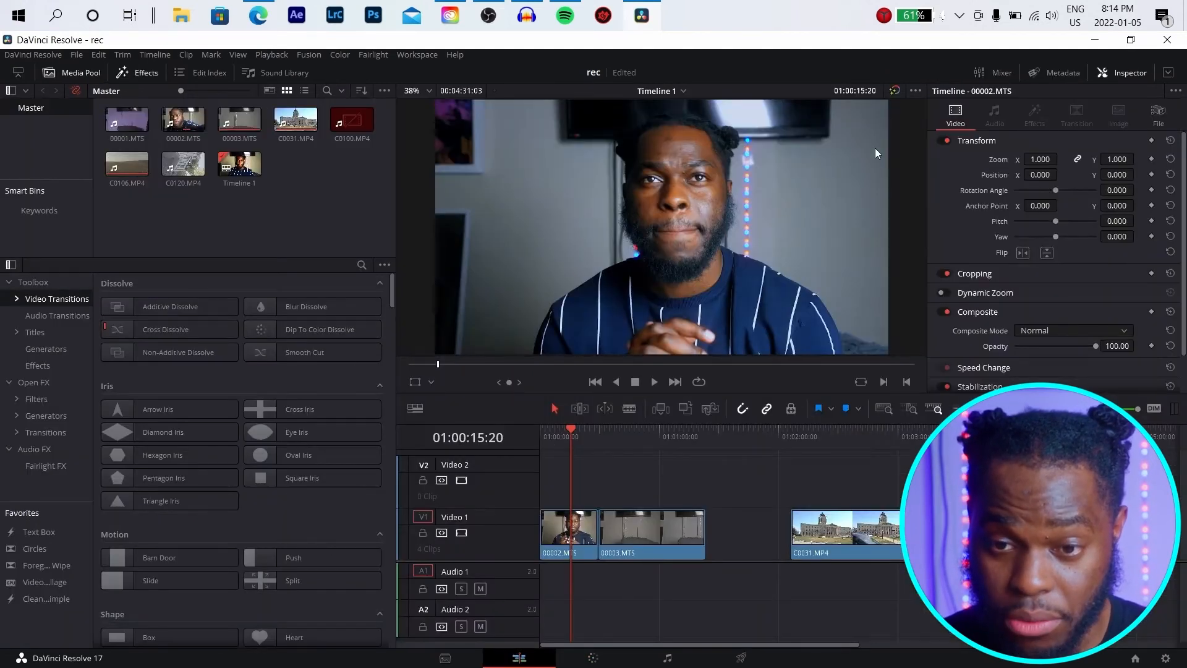
pyautogui.click(894, 91)
pyautogui.click(894, 90)
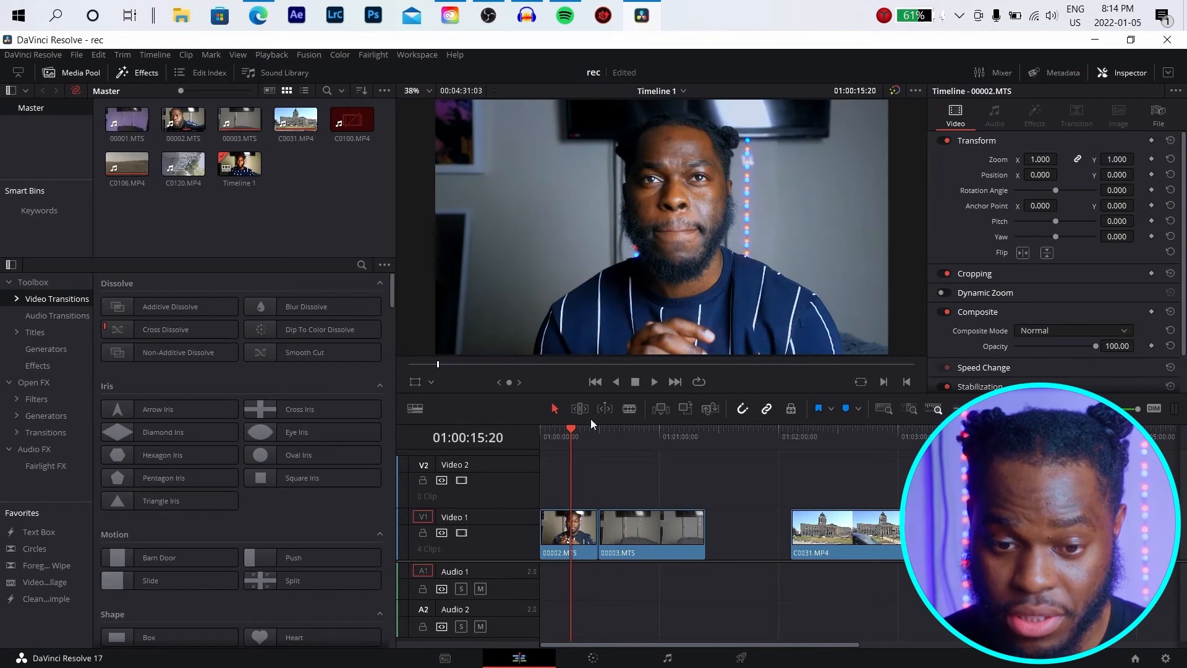
pyautogui.click(655, 381)
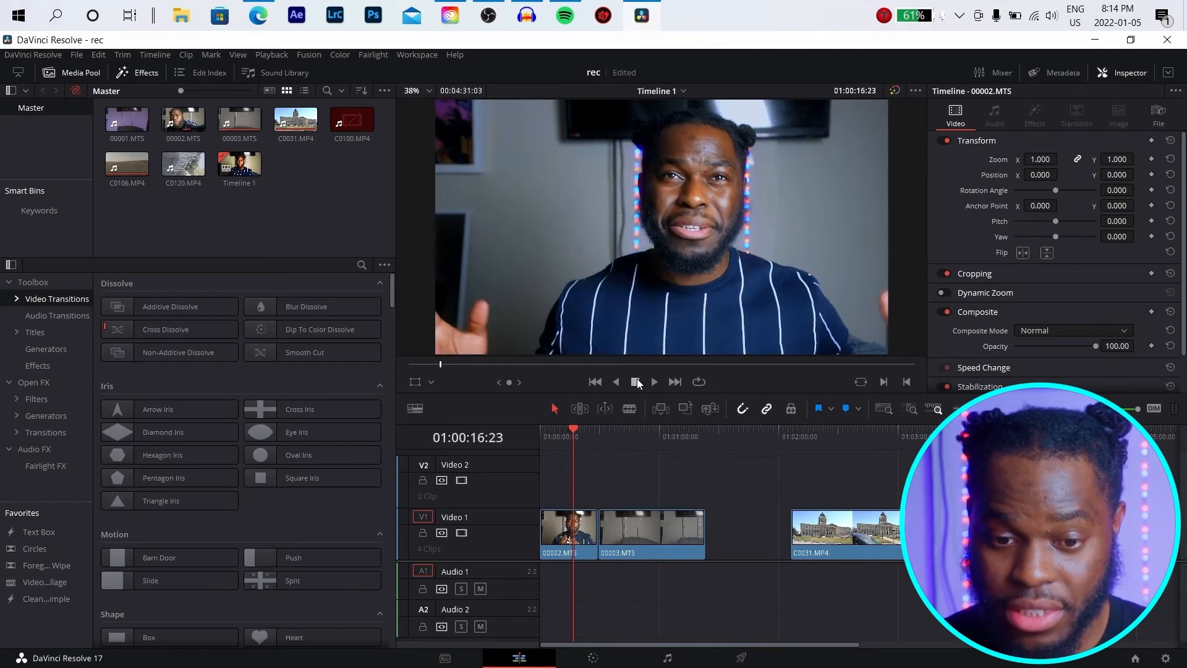
pyautogui.click(638, 444)
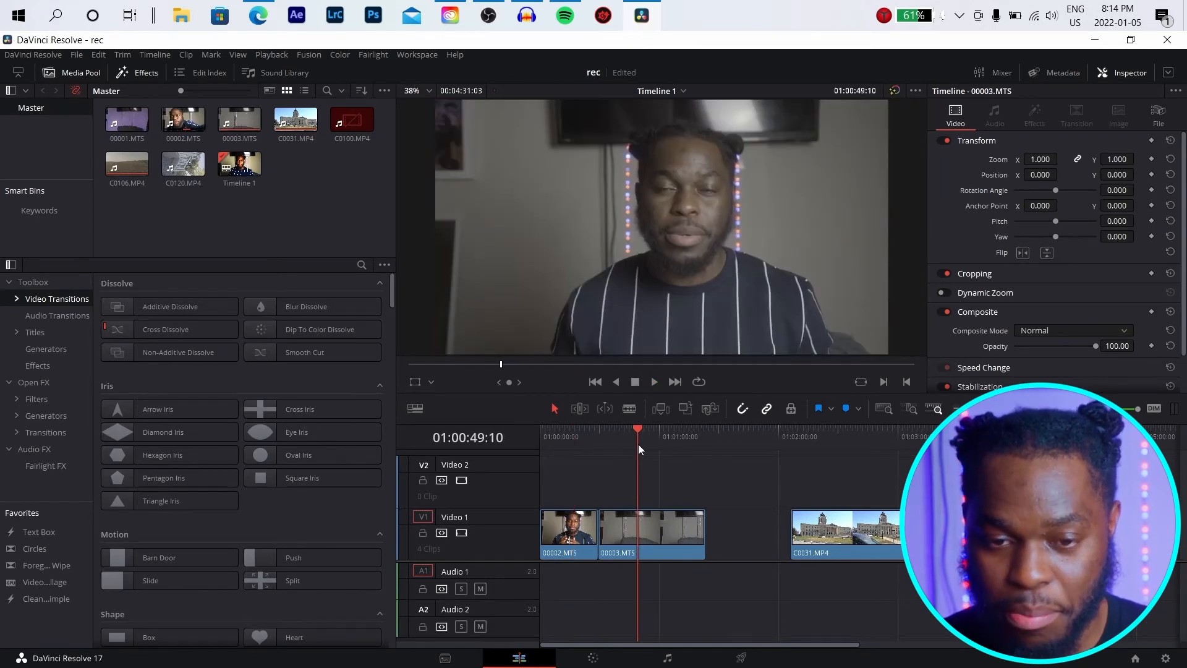
# Copy the Color Space Transform grade of field clip 04 onto clip 02 on the Color page
pyautogui.click(655, 513)
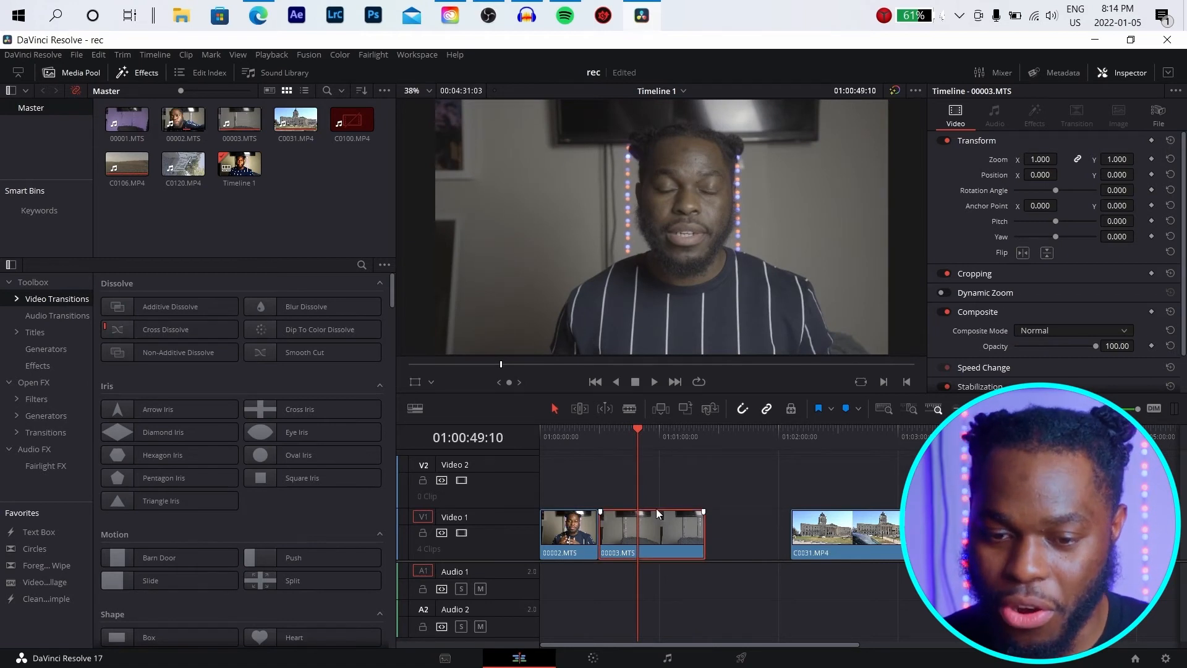
pyautogui.press('End')
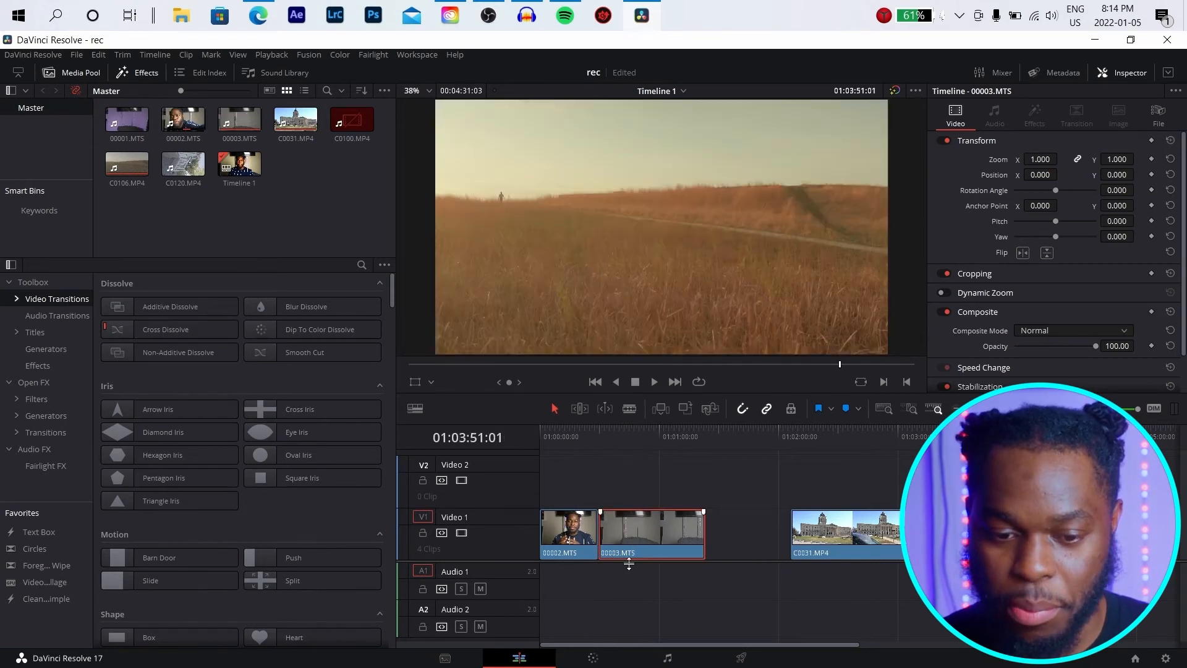
pyautogui.click(582, 659)
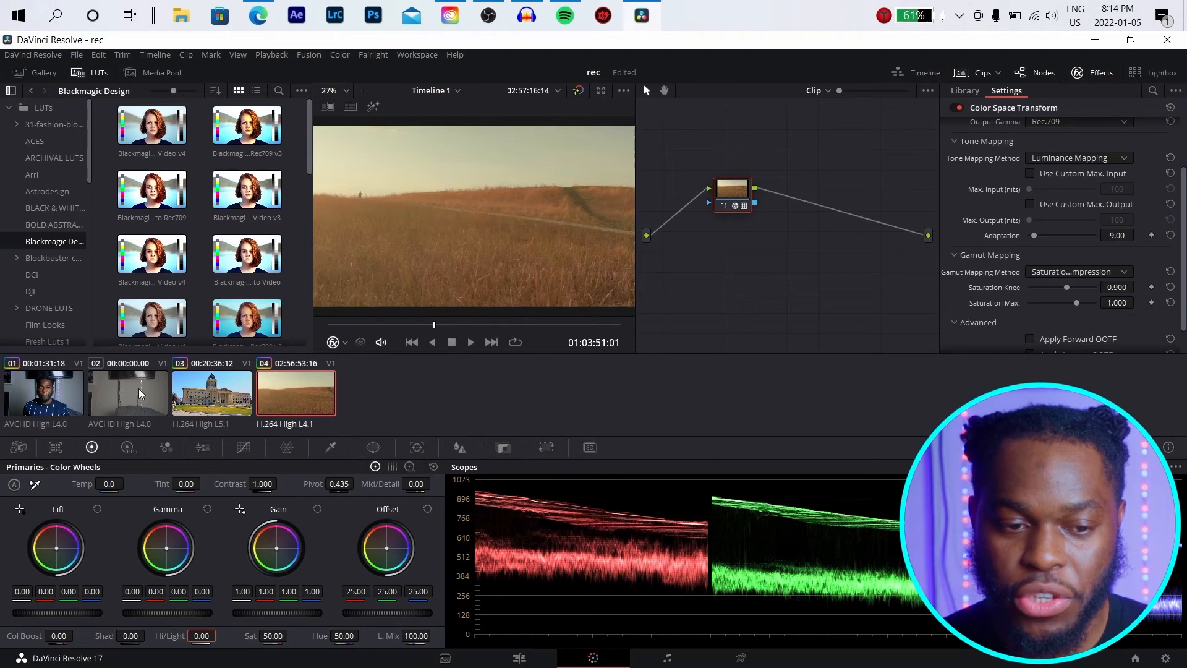
pyautogui.hotkey('ctrl', 'z')
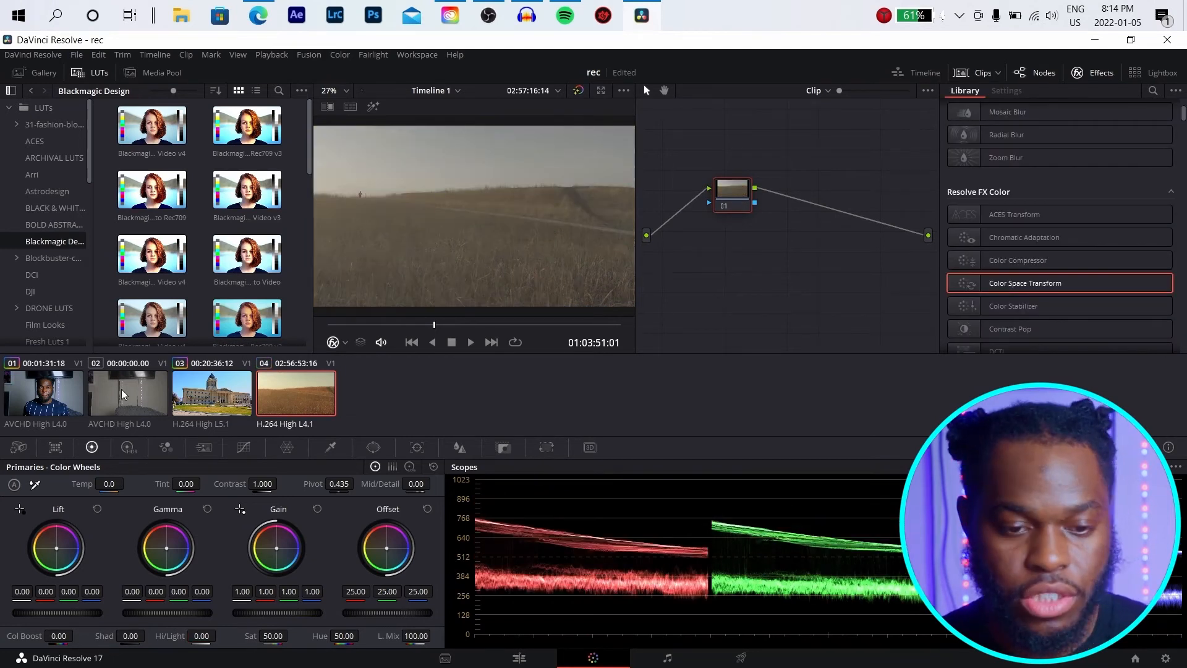
pyautogui.hotkey('ctrl', 'shift', 'z')
pyautogui.click(143, 400)
pyautogui.hotkey('ctrl', 'shift', 'z')
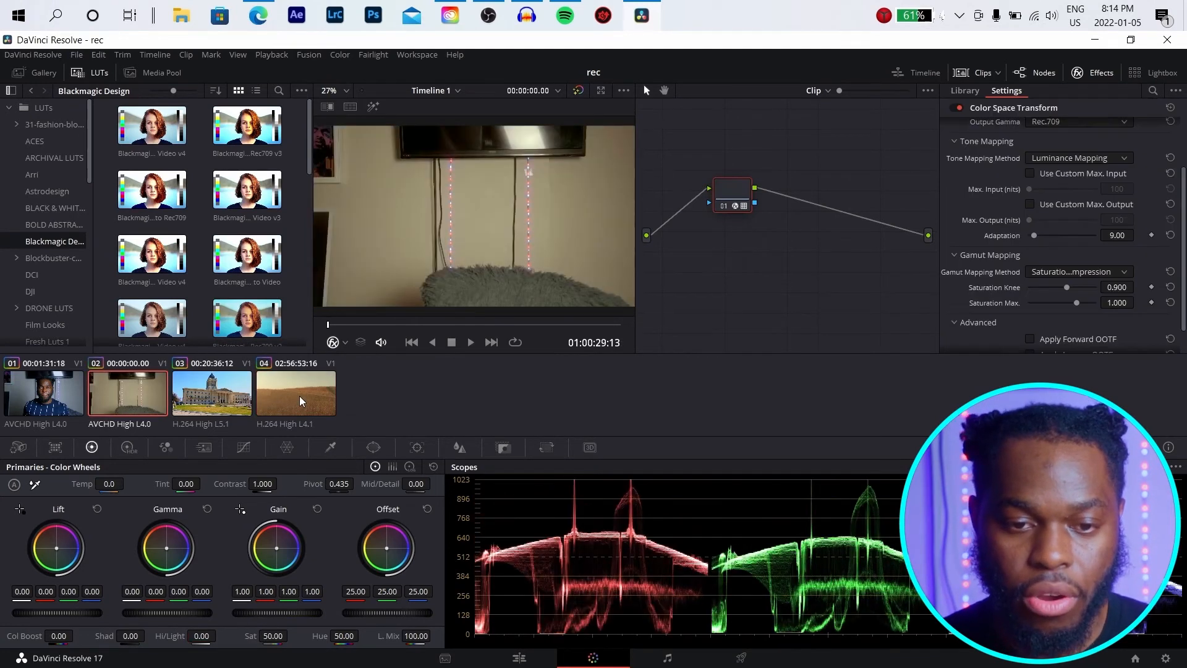
# Check clip 02's Color Space Transform grade on the Edit page and reset its node on the Color page
pyautogui.click(510, 658)
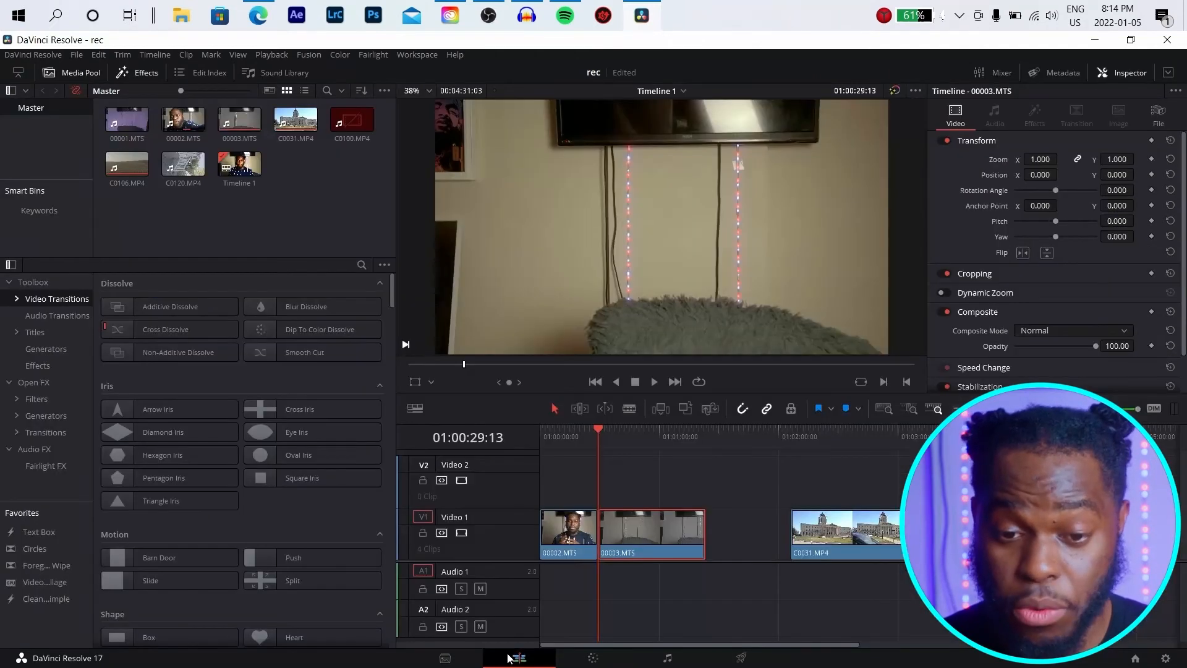
pyautogui.click(650, 443)
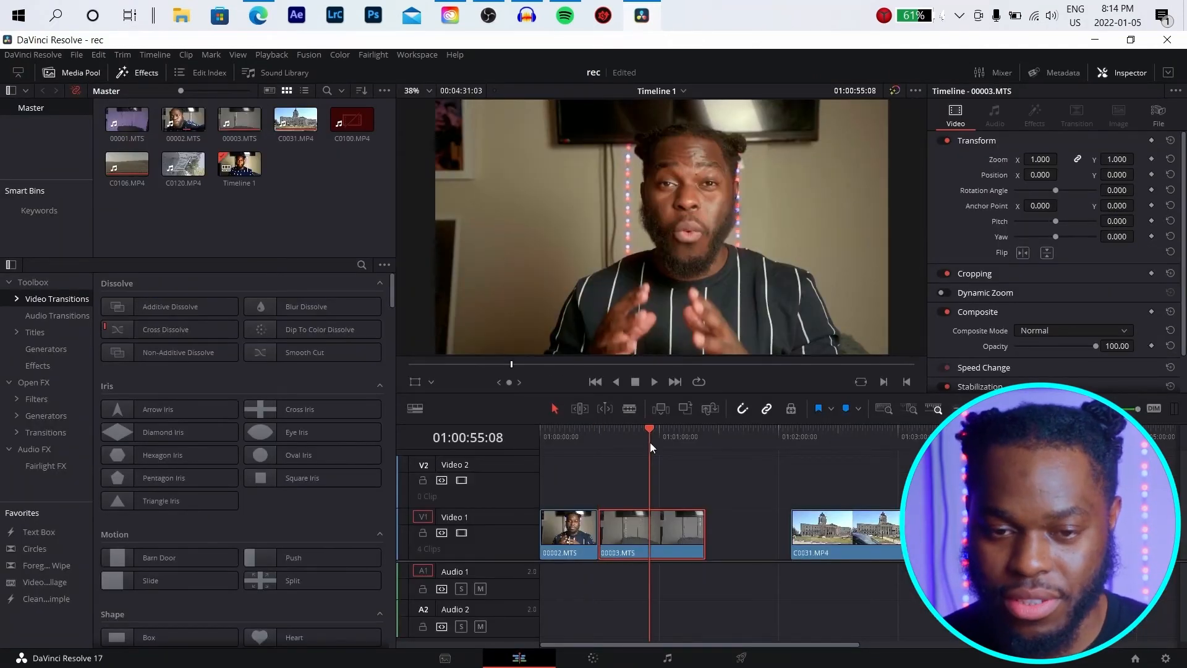
pyautogui.click(593, 657)
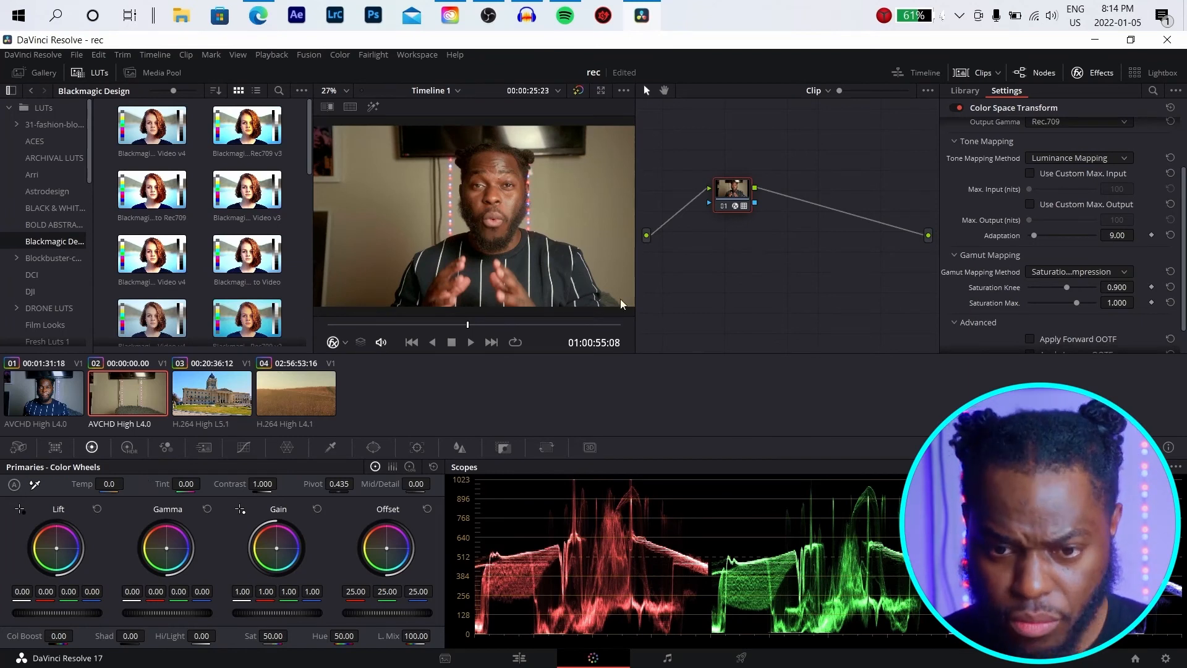
pyautogui.rightClick(744, 190)
pyautogui.click(789, 194)
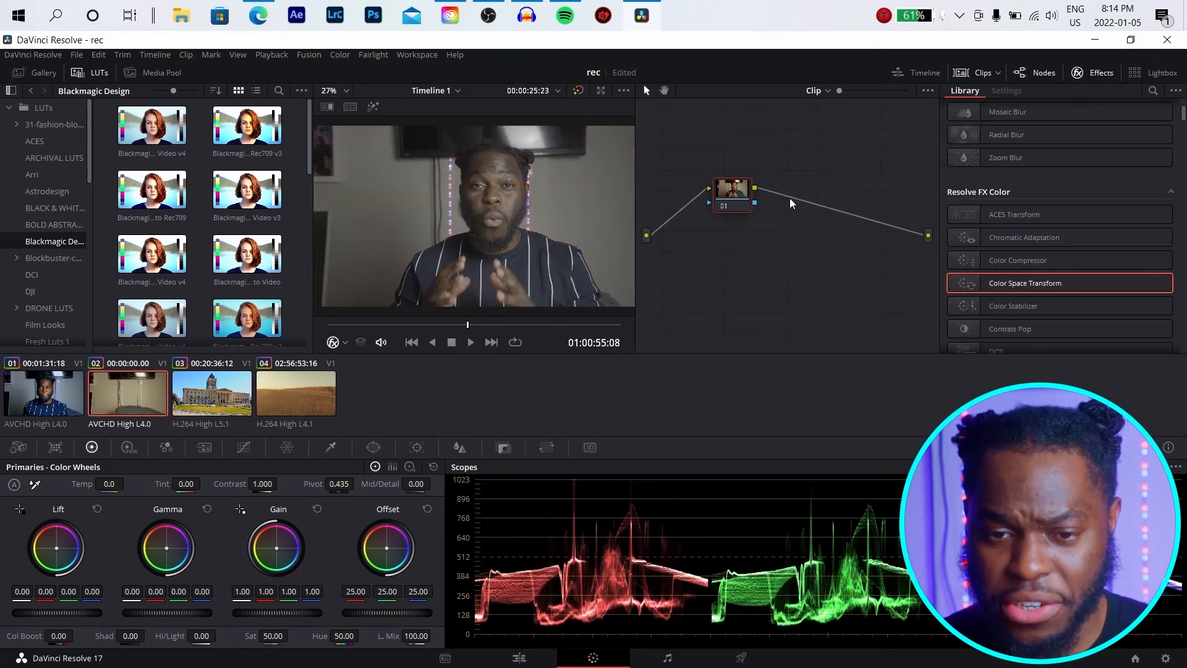
# Apply the "Jackson l...e_1.C0052" LUT from the main LUTs folder to clip 02's node
pyautogui.click(44, 108)
pyautogui.scroll(-3, 166, 183)
pyautogui.scroll(-2, 166, 183)
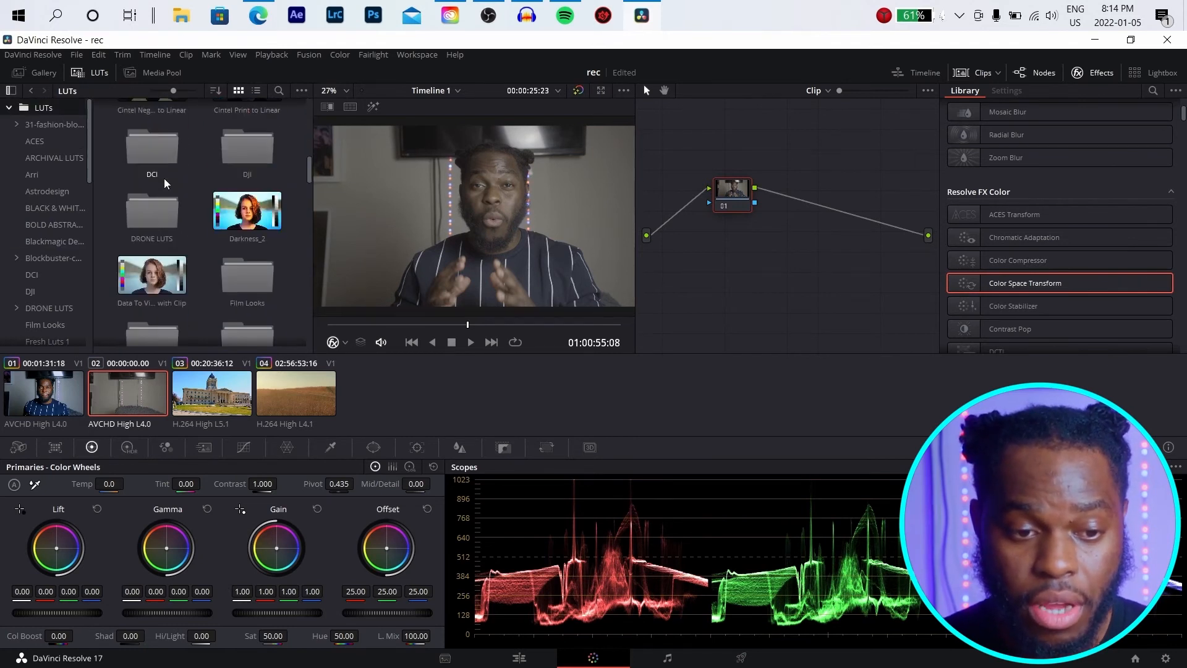
pyautogui.scroll(-5, 167, 183)
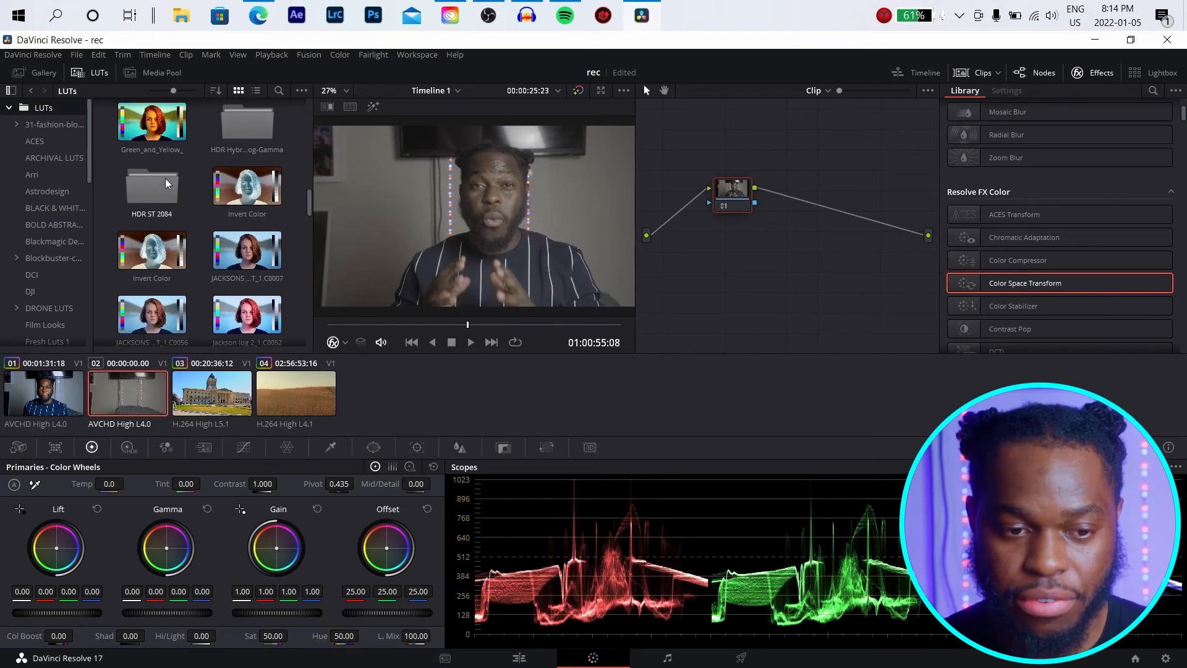
pyautogui.scroll(-1, 165, 183)
pyautogui.scroll(-1, 166, 183)
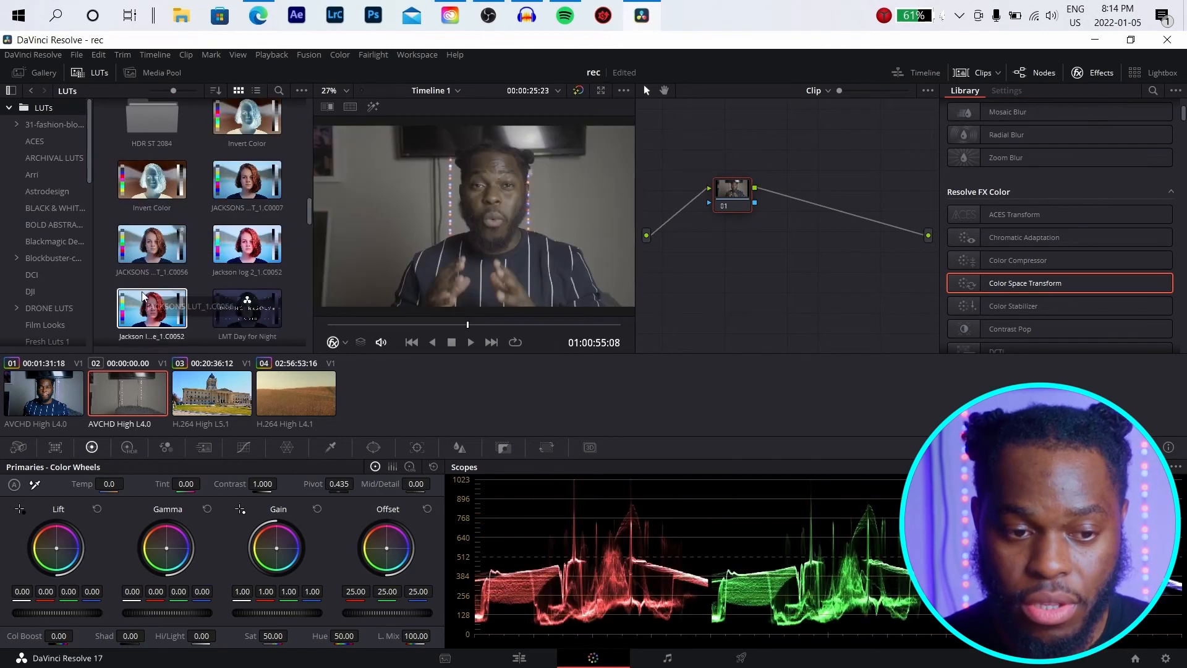
pyautogui.moveTo(153, 299); pyautogui.dragTo(732, 188)
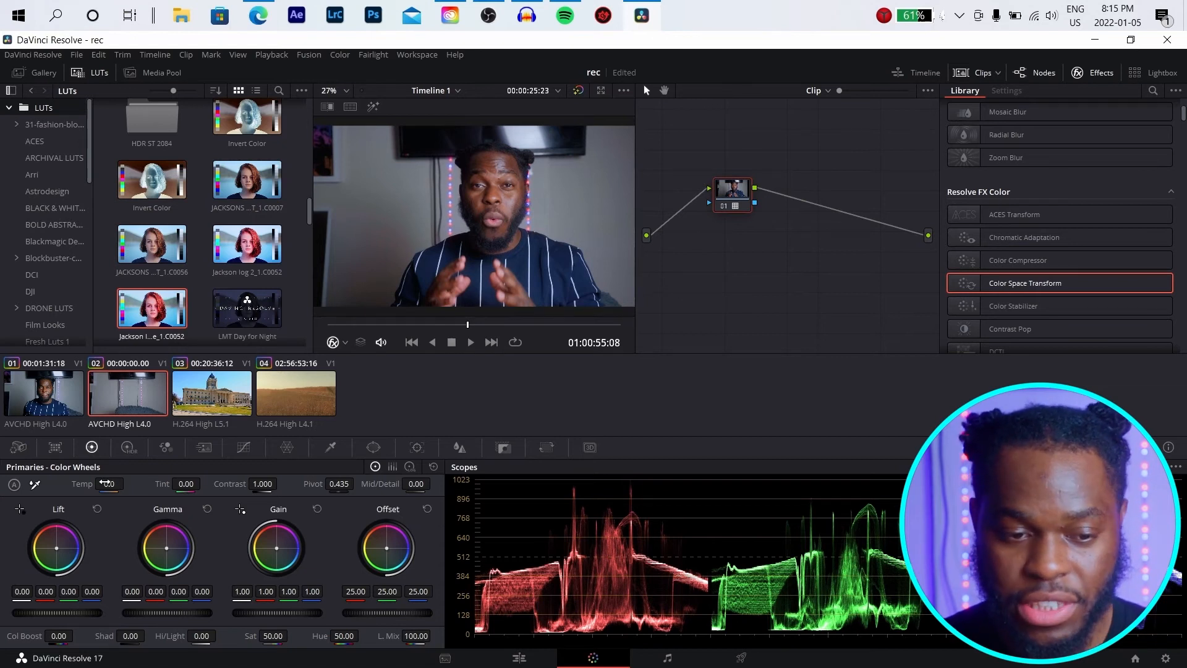
# Keep clip 02's color temperature at 0.0, set its contrast to 1.030 and raise its lift to 0.02
pyautogui.moveTo(106, 484); pyautogui.dragTo(128, 484)
pyautogui.doubleClick(107, 484)
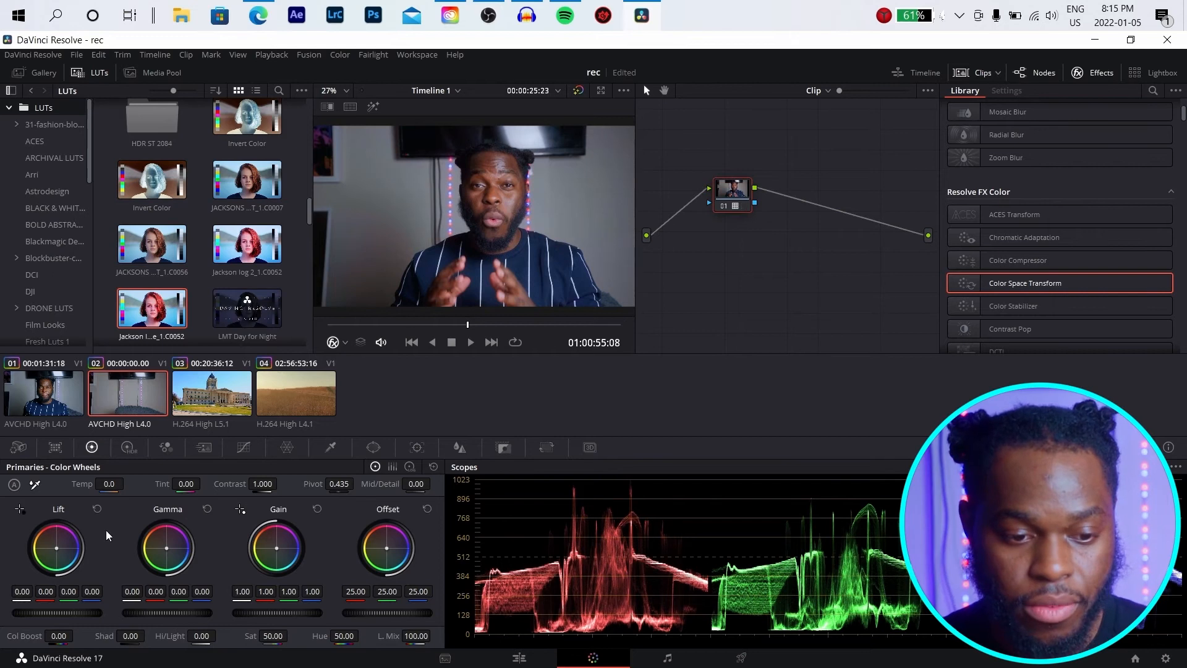
pyautogui.moveTo(260, 488); pyautogui.dragTo(266, 488)
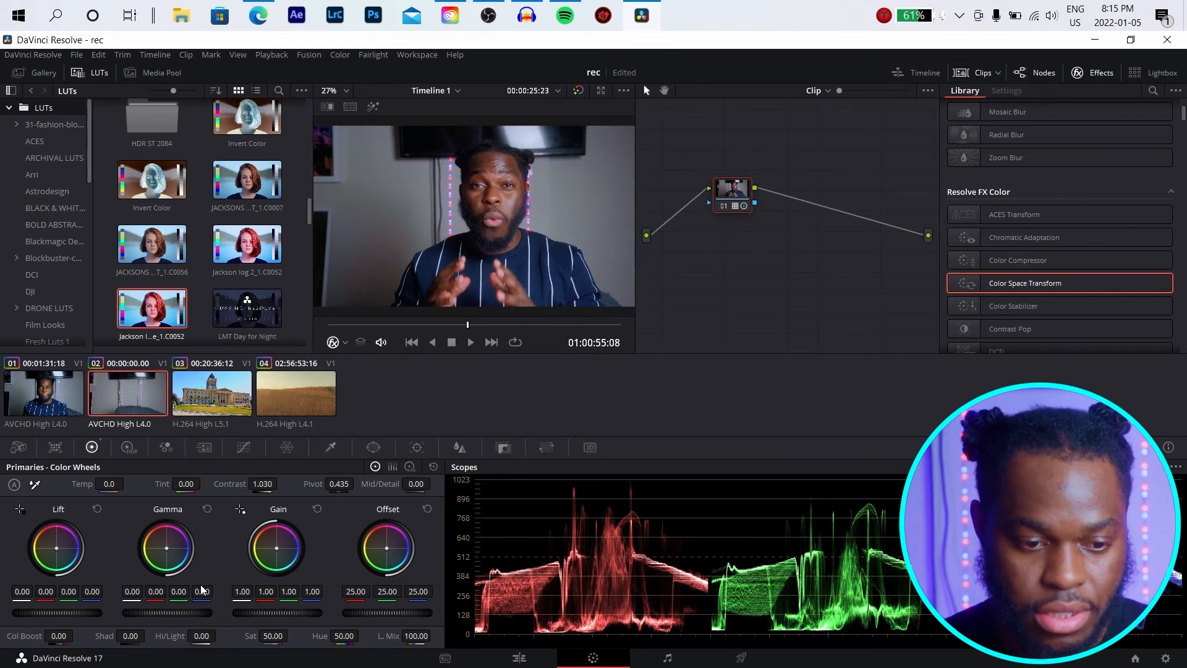
pyautogui.moveTo(56, 613); pyautogui.dragTo(62, 614)
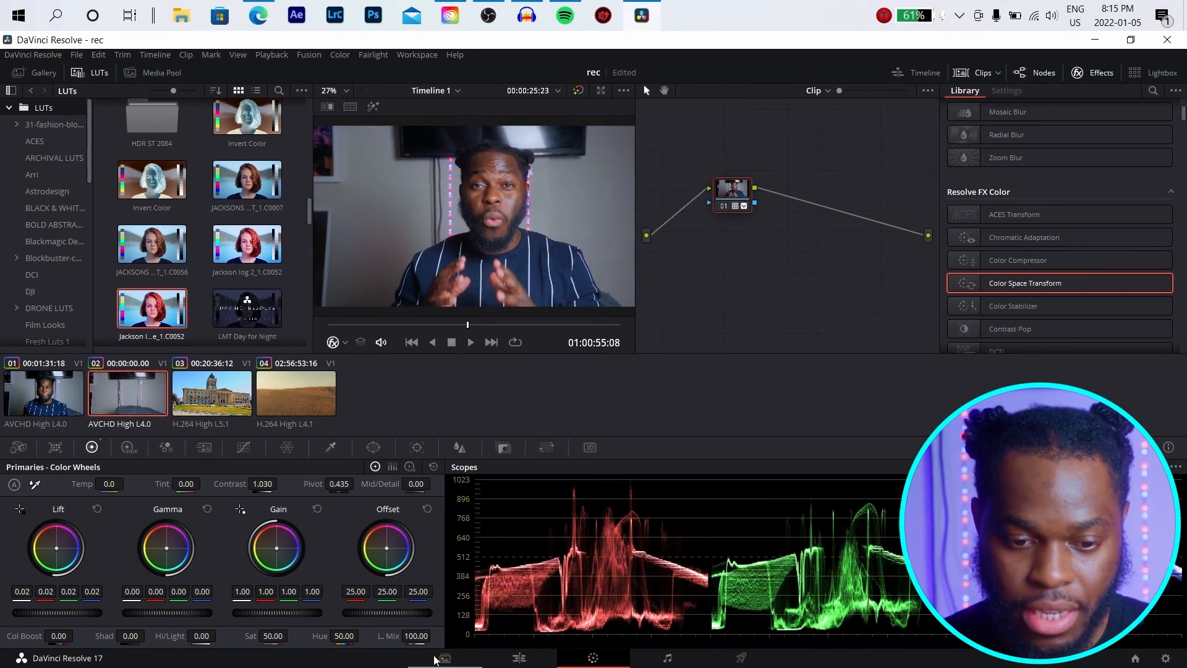
# Play back and compare the graded clips 00003.MTS, 00002.MTS and the building clip on the Edit page
pyautogui.click(519, 657)
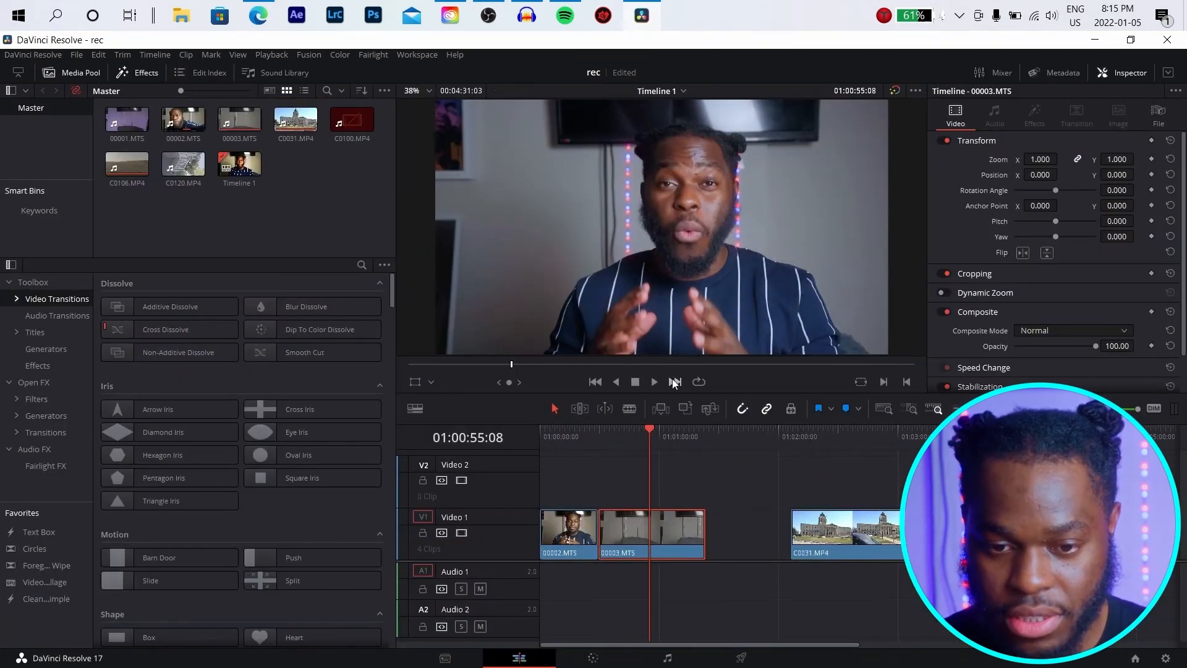
pyautogui.click(654, 378)
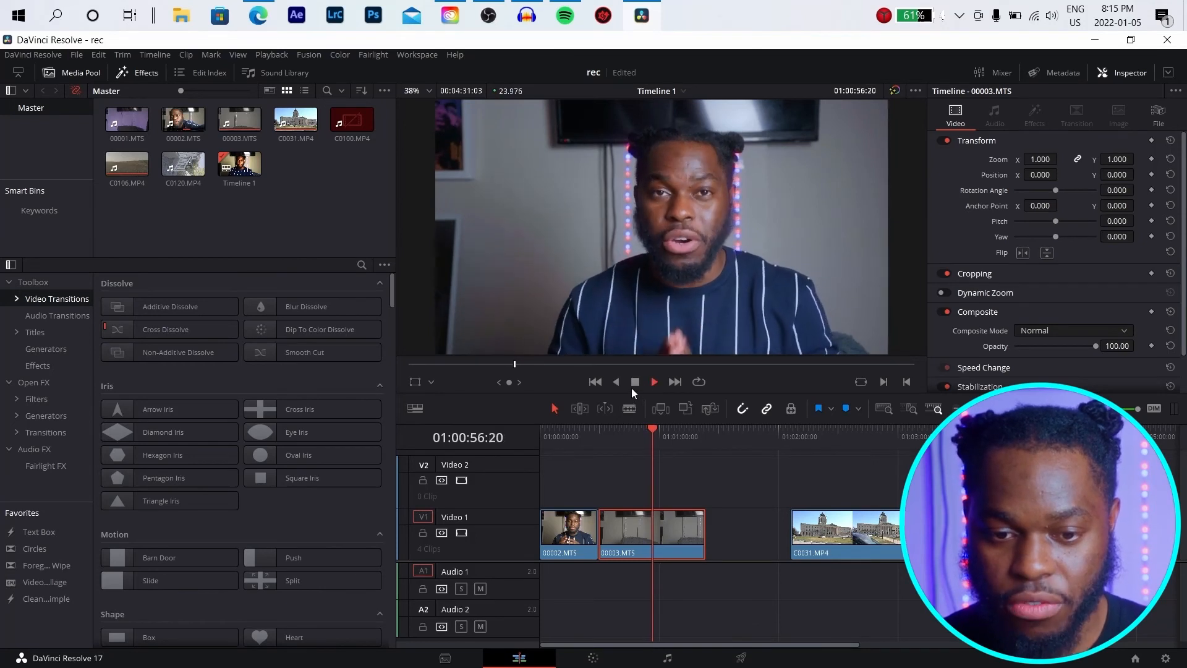
pyautogui.click(563, 437)
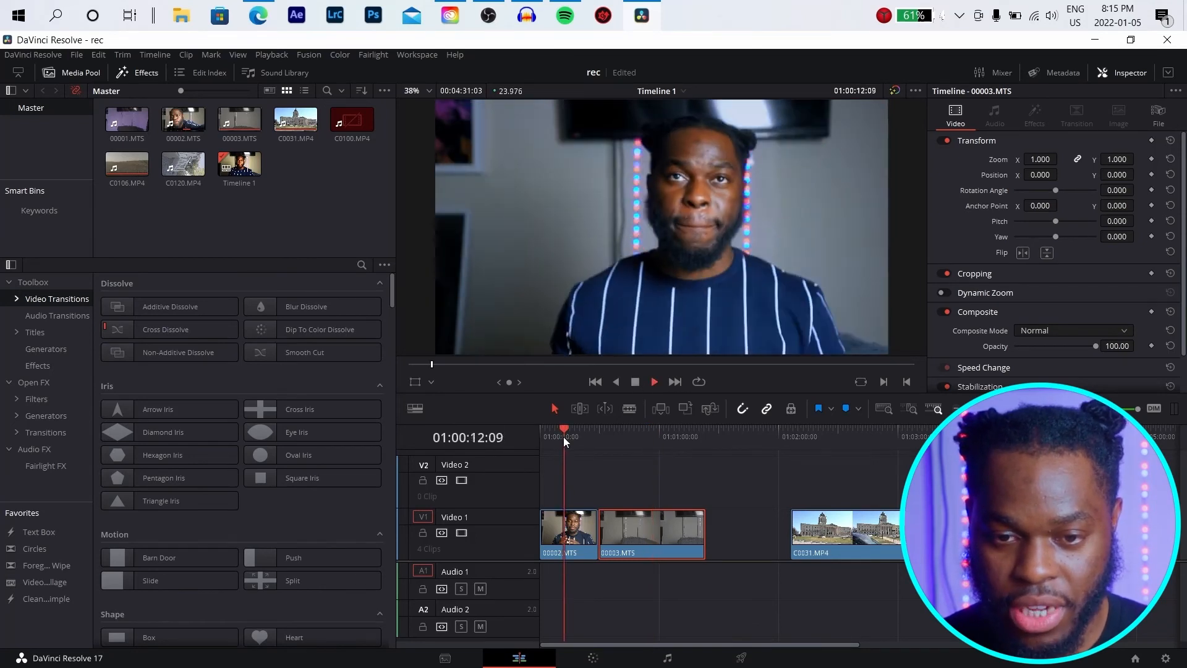
pyautogui.click(644, 435)
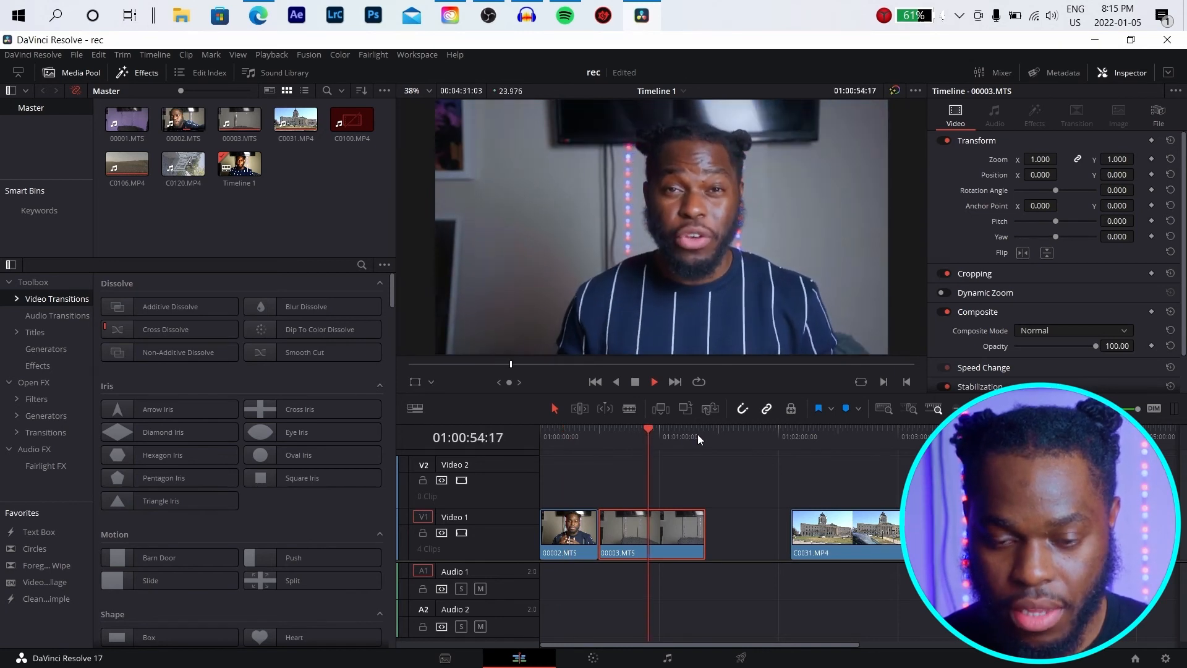
pyautogui.click(634, 382)
pyautogui.click(855, 438)
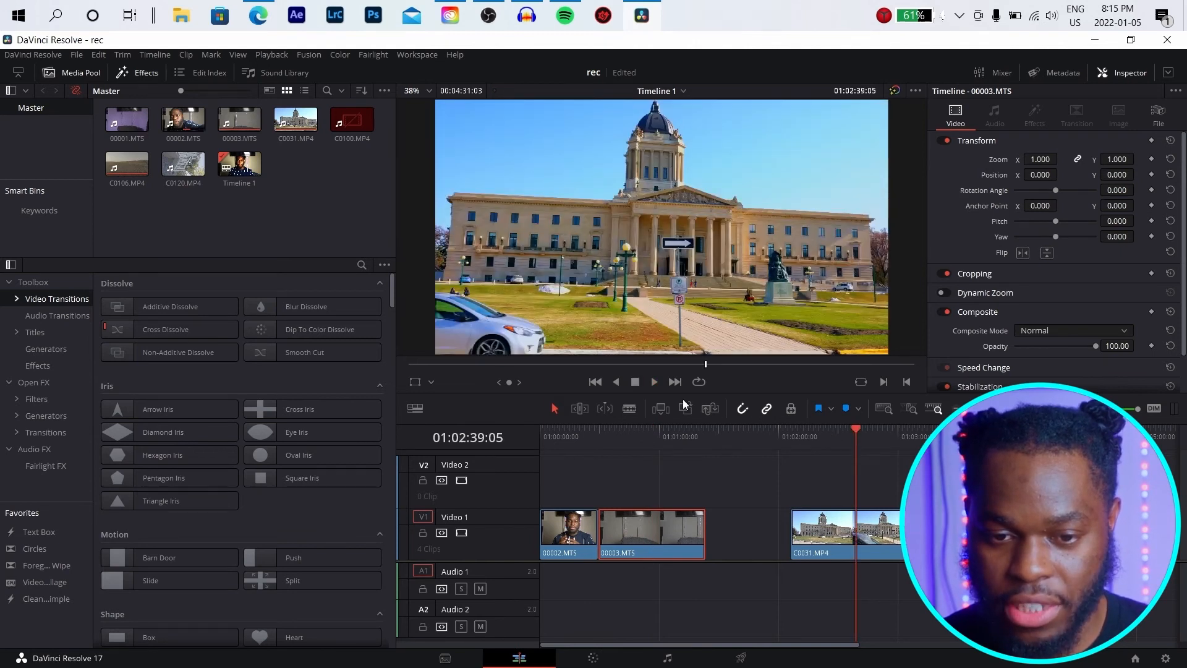
pyautogui.click(654, 381)
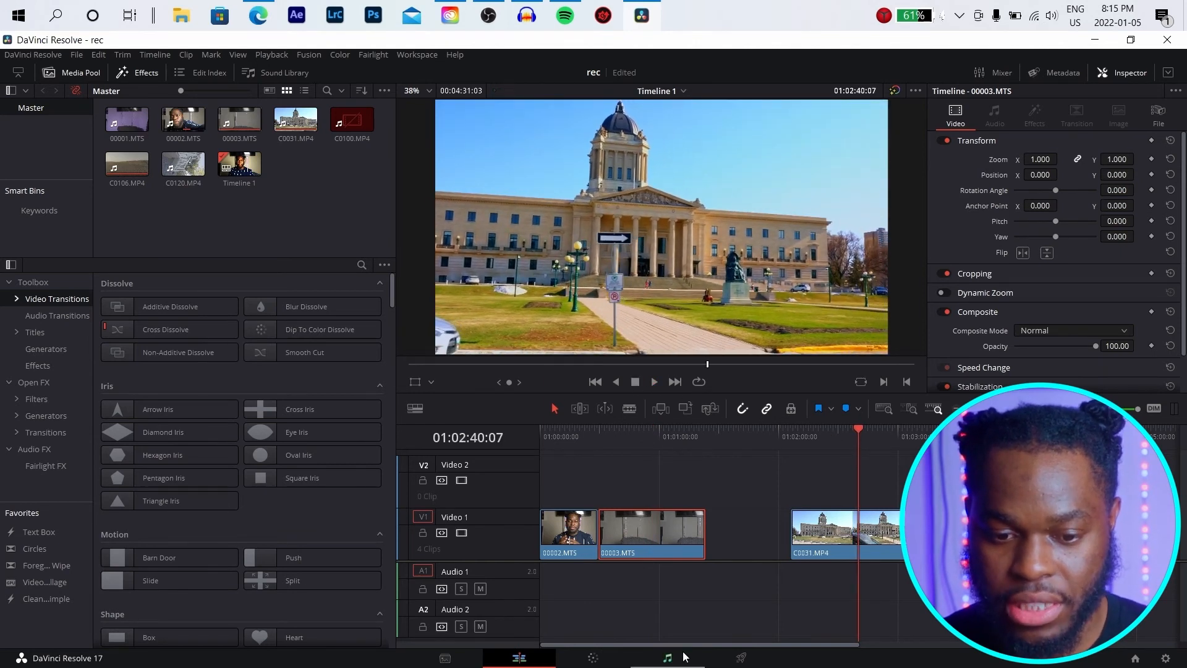
# Set building clip 03's color temperature to -100 and color boost to 13.50, and review the building and field clips on the Edit page
pyautogui.click(592, 659)
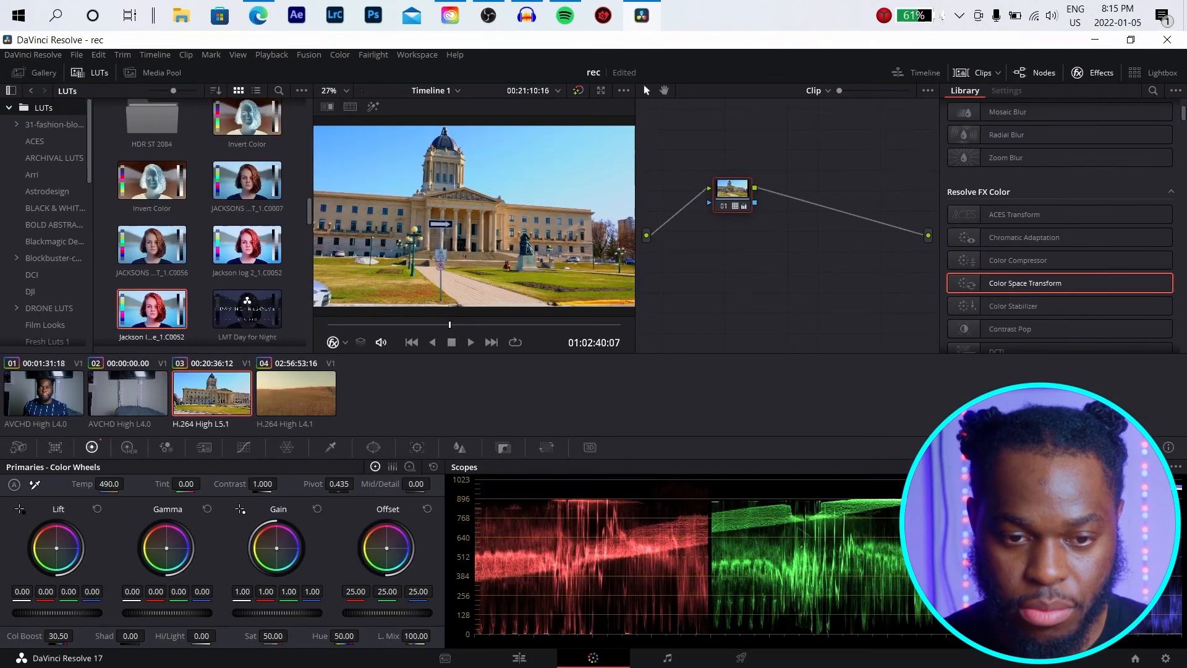
pyautogui.moveTo(108, 484); pyautogui.dragTo(72, 484)
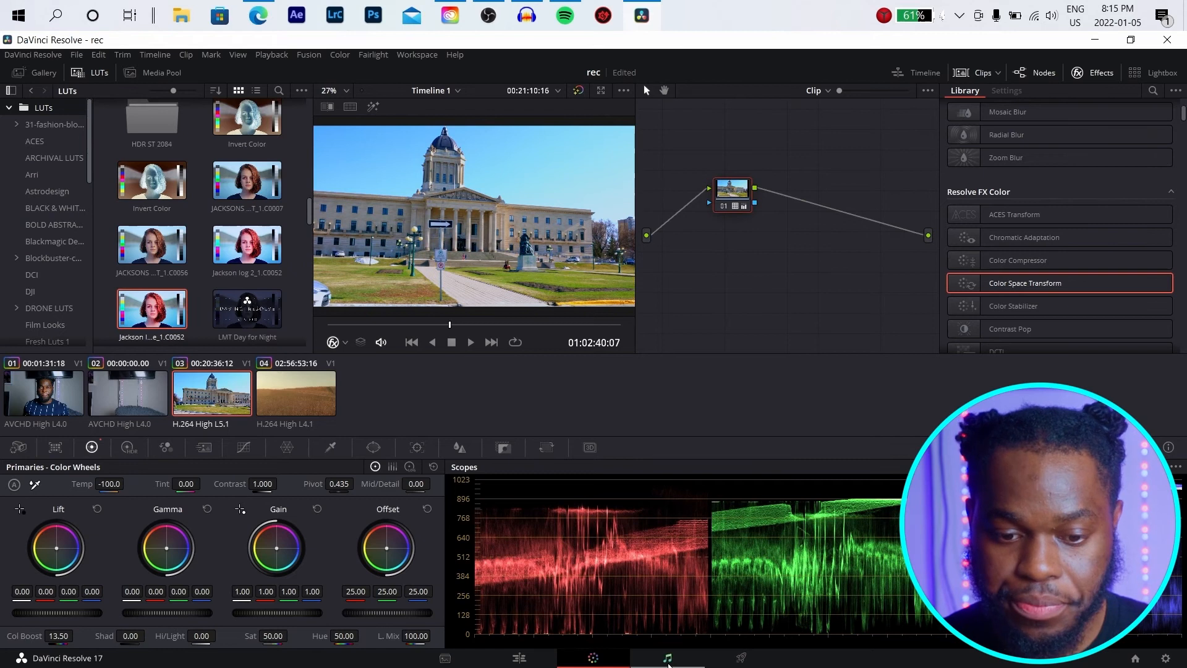
pyautogui.click(519, 658)
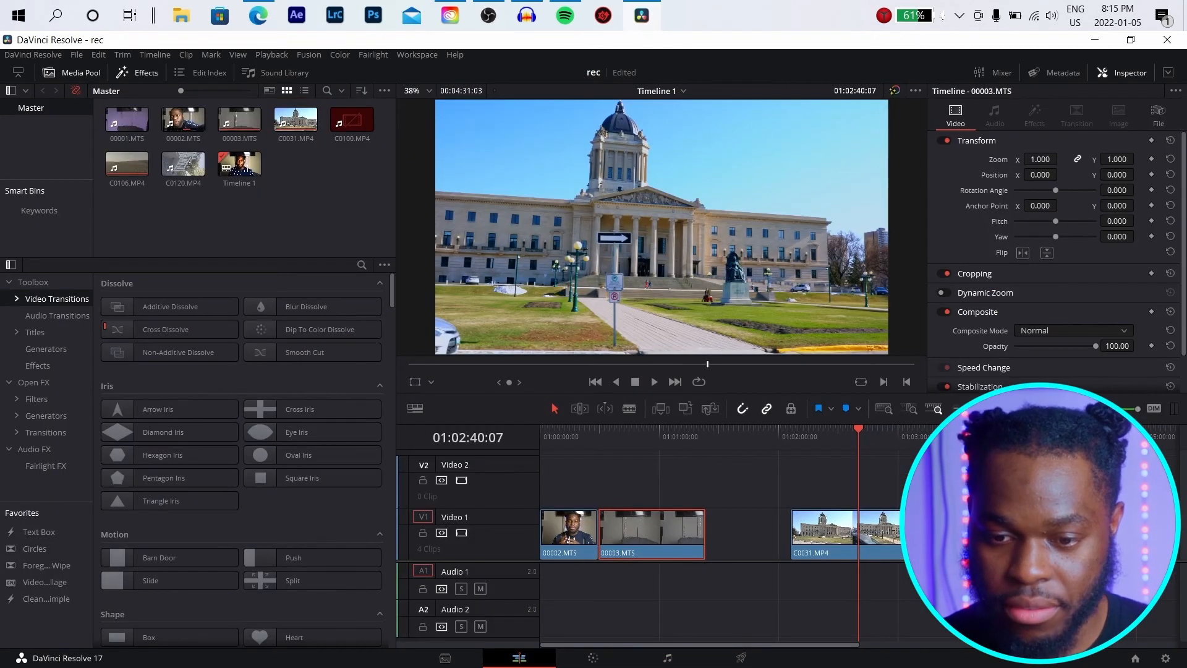
pyautogui.press('Down')
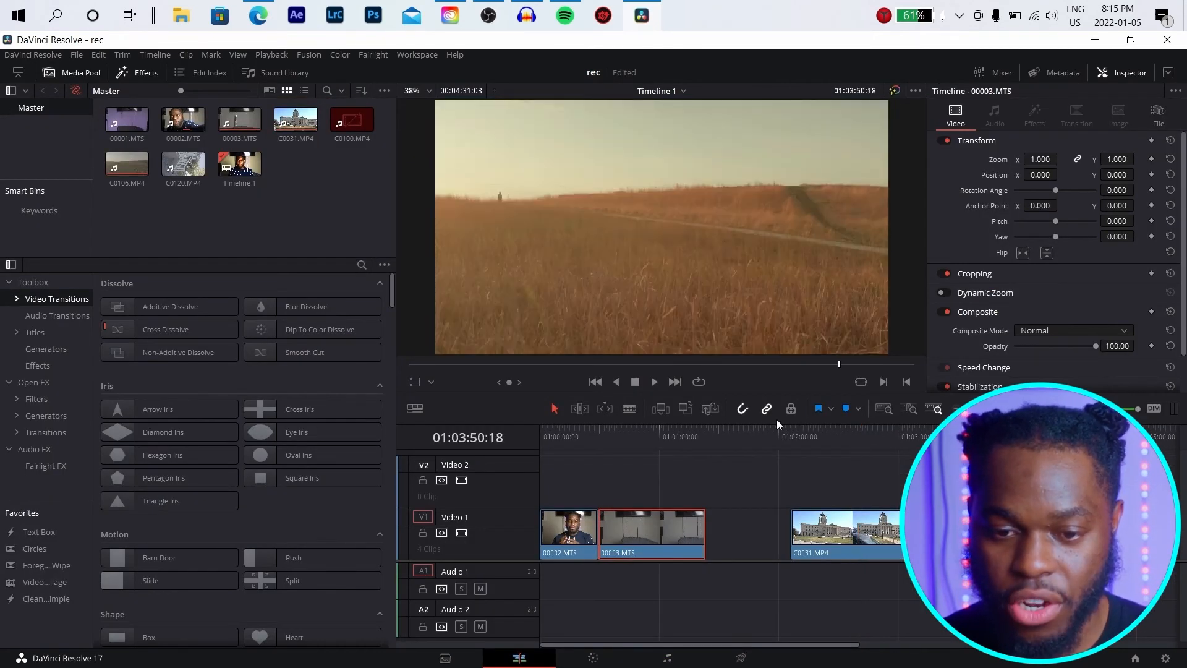